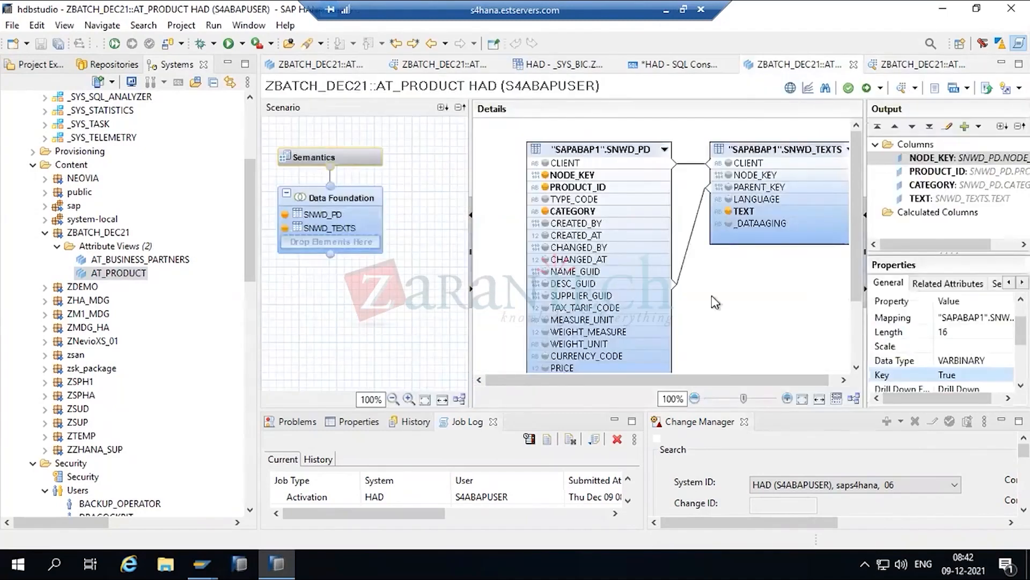
- Set the language column of the text join between SNWD_PD and SNWD_TEXTS to LANGUAGE and save the view
double_click(690, 246)
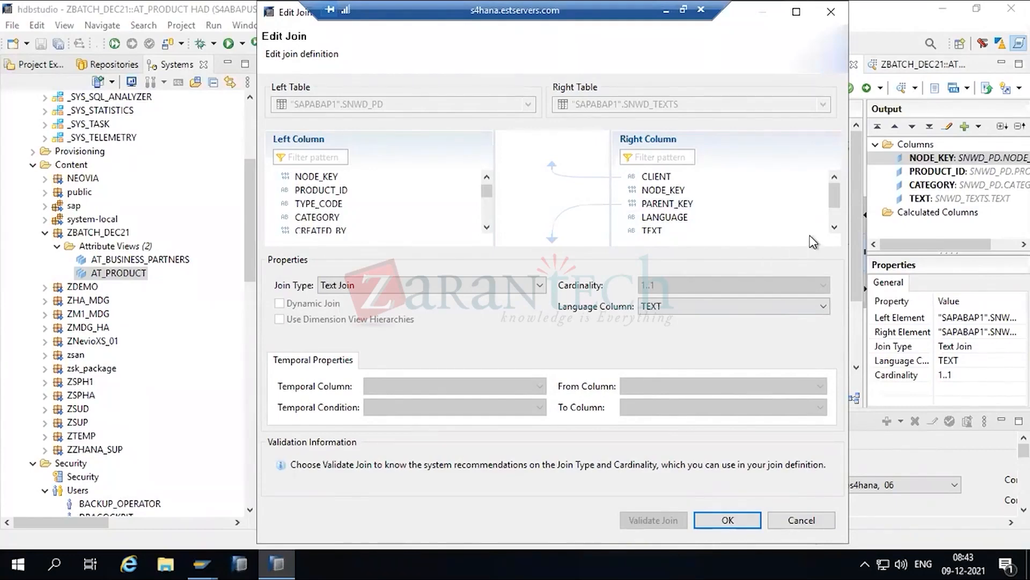
left_click(822, 306)
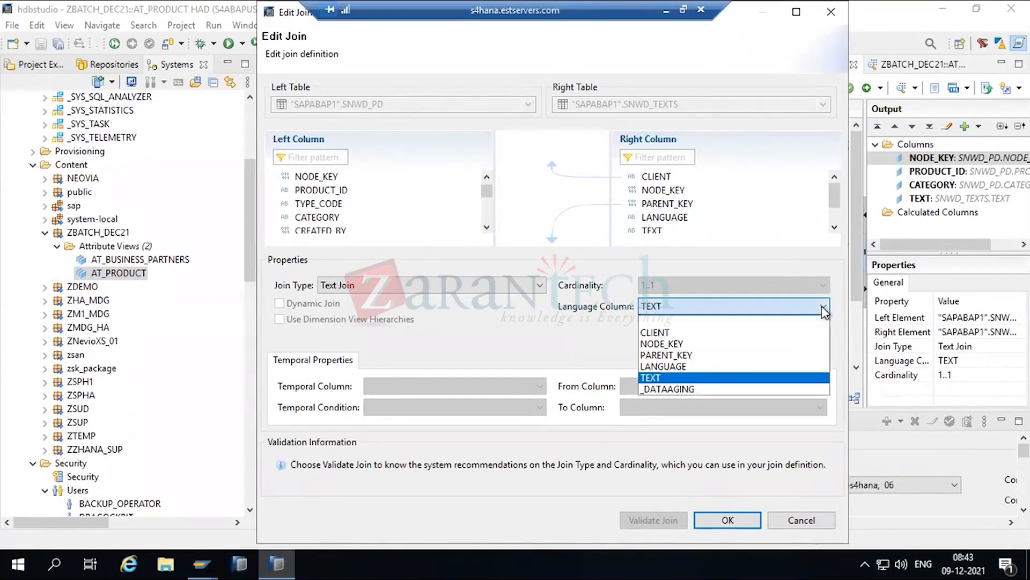
left_click(687, 366)
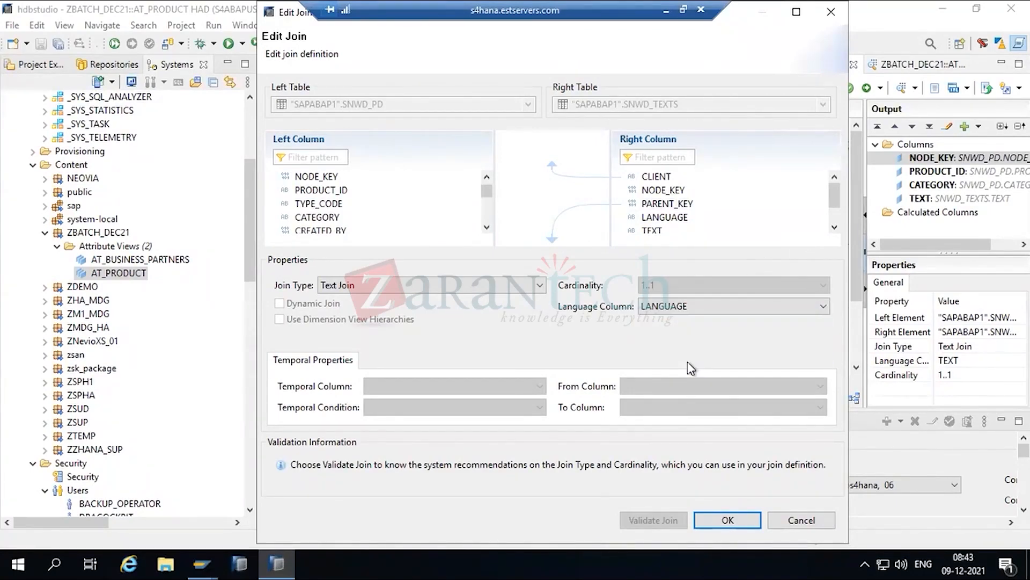
left_click(720, 519)
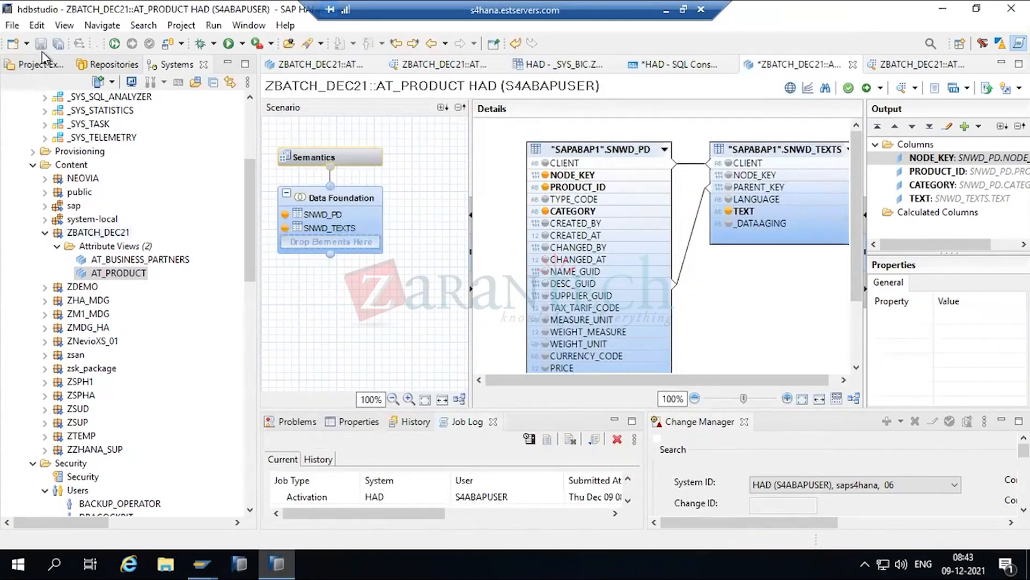
left_click(41, 44)
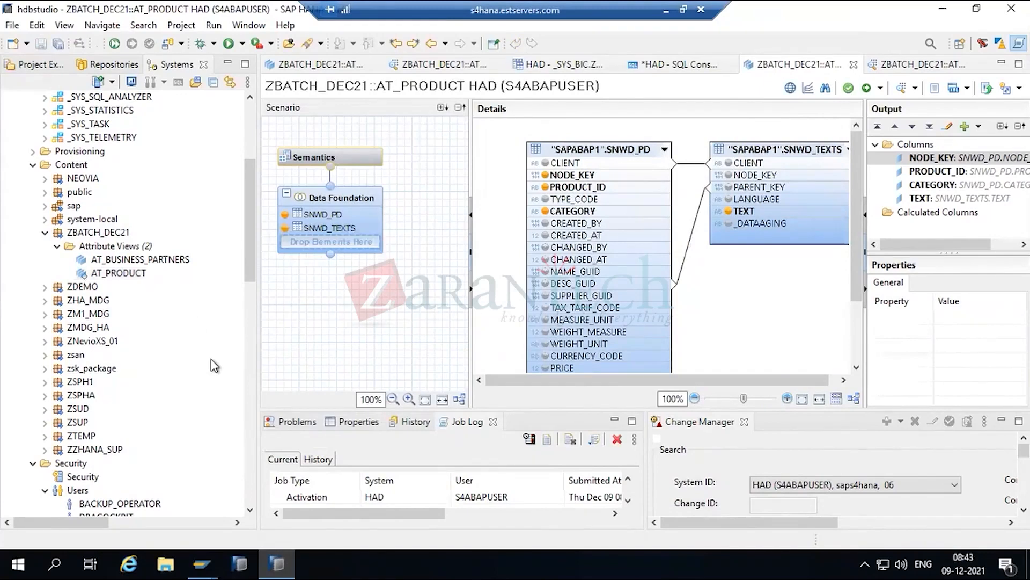
- Validate and activate the AT_PRODUCT attribute view in package ZBATCH_DEC21
left_click(110, 274)
right_click(110, 273)
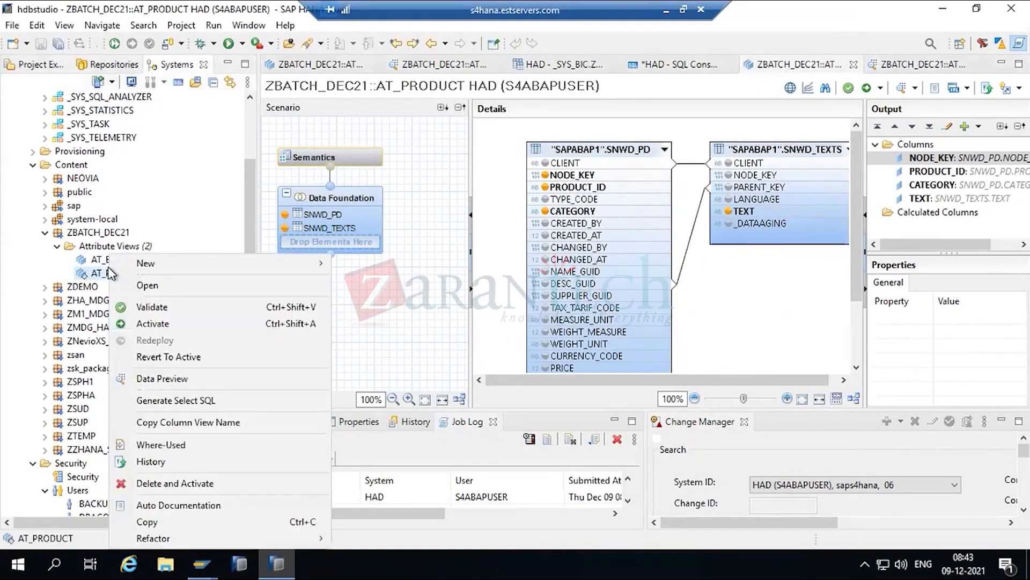
left_click(161, 308)
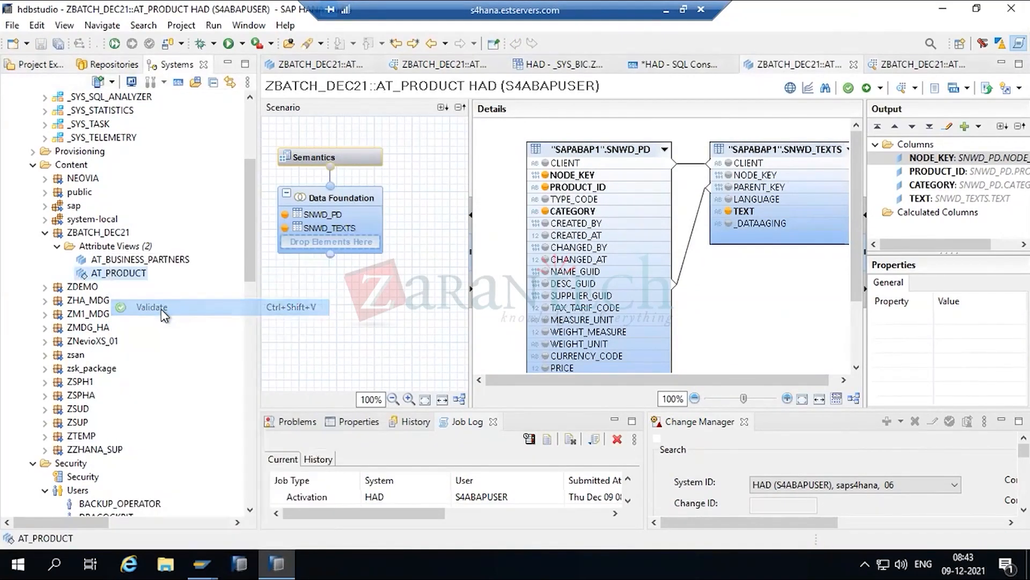
left_click(126, 274)
right_click(126, 274)
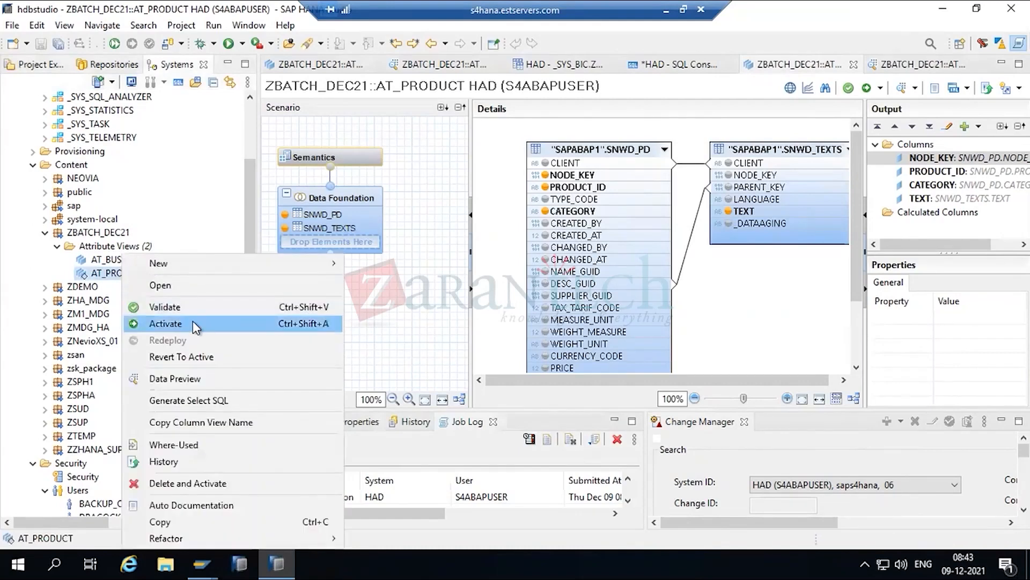
left_click(197, 324)
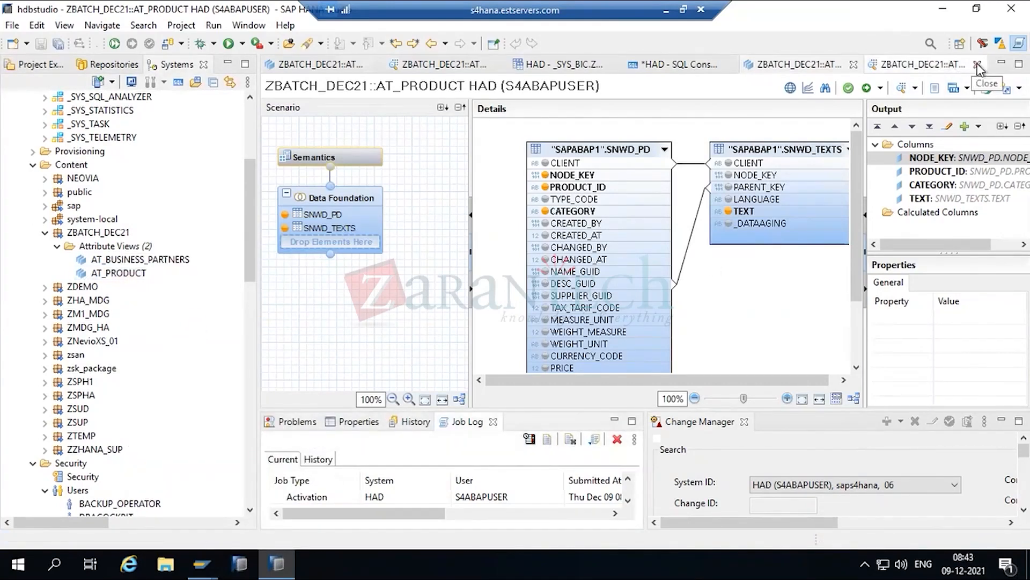
- Close the old data preview and display the raw data of AT_PRODUCT in a new preview
left_click(978, 68)
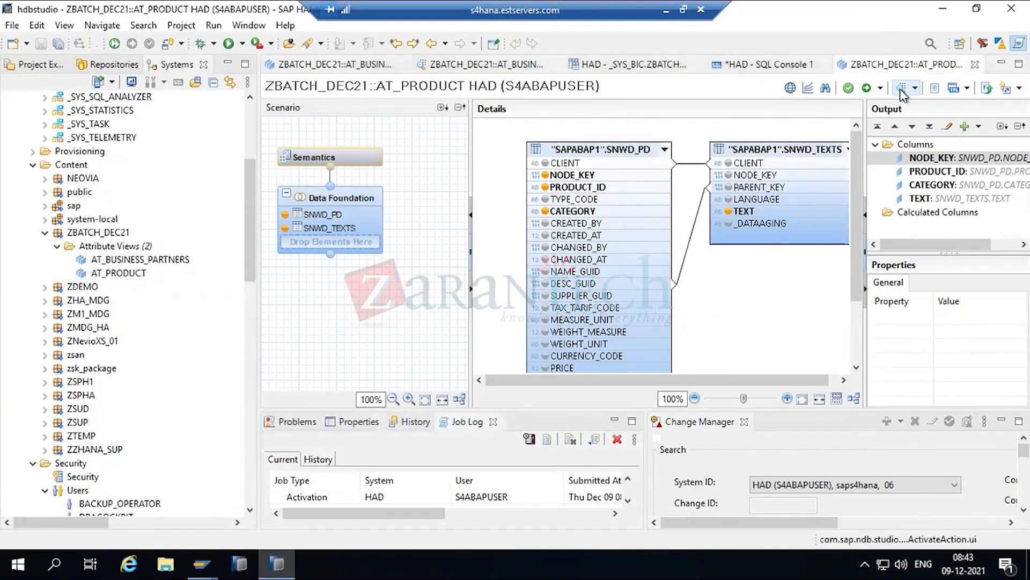
left_click(902, 90)
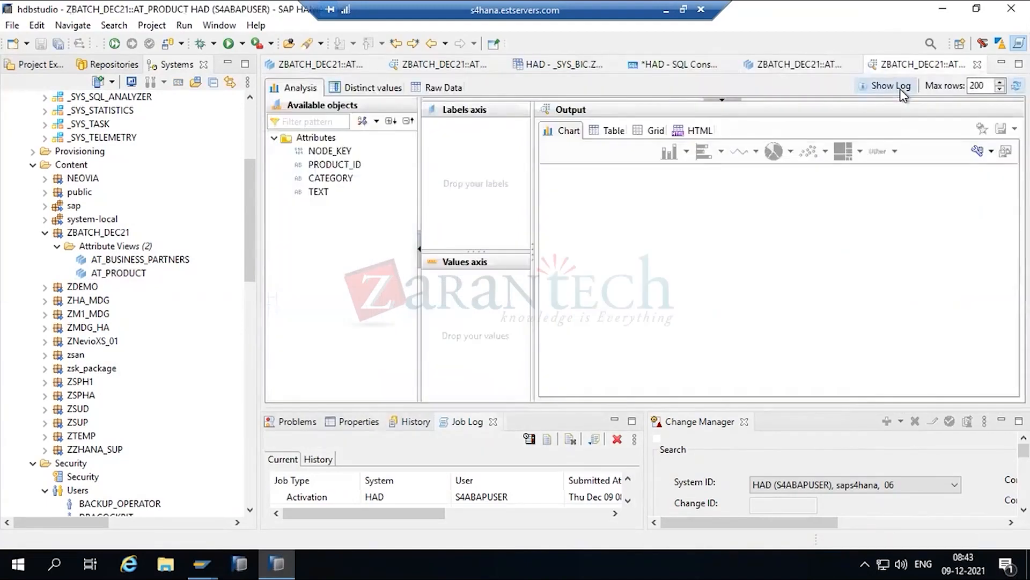
left_click(440, 90)
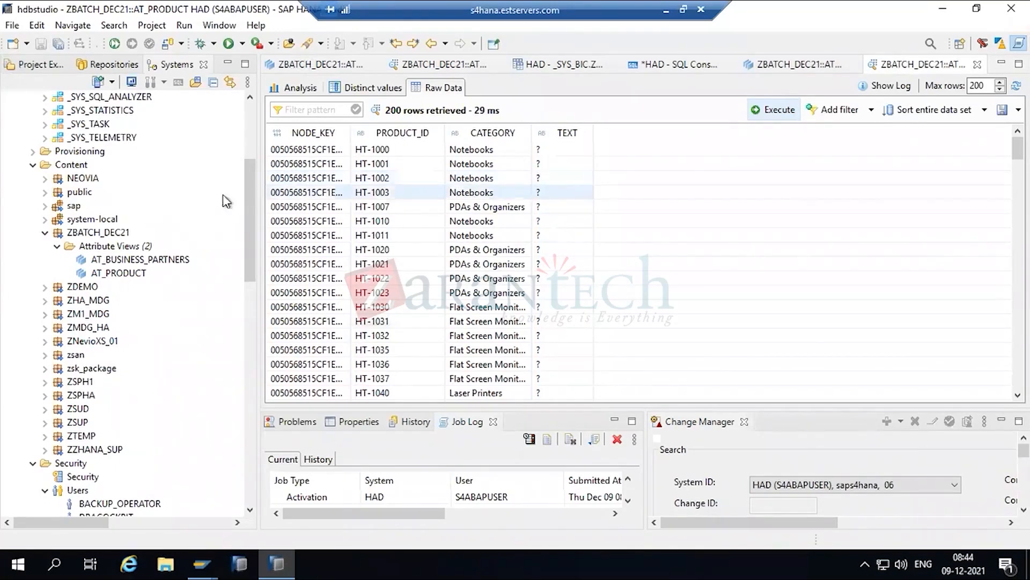
- Create a package under Content with the name and description BATCHTEST
left_click(69, 166)
right_click(68, 168)
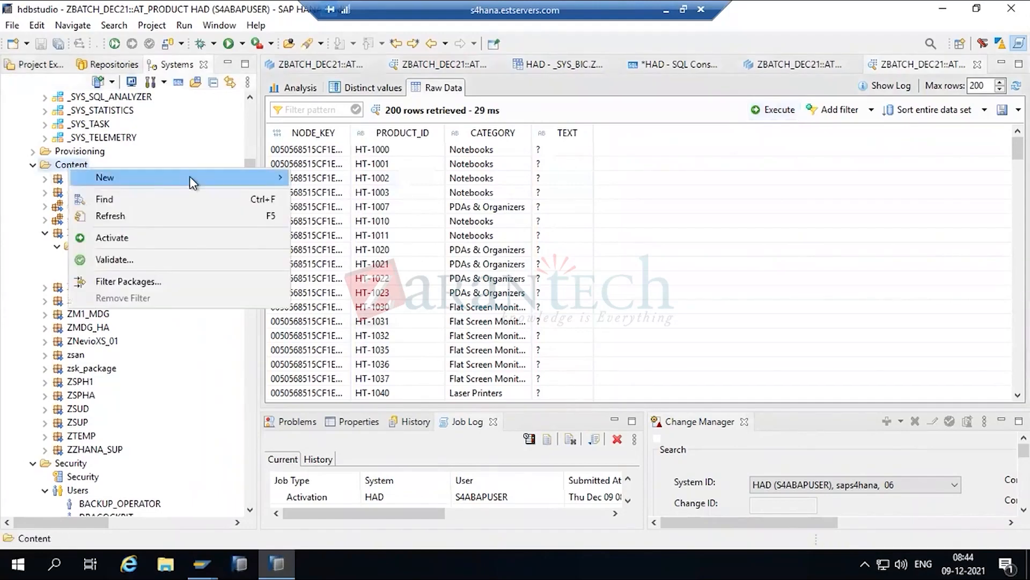
mouse_move(189, 177)
left_click(325, 179)
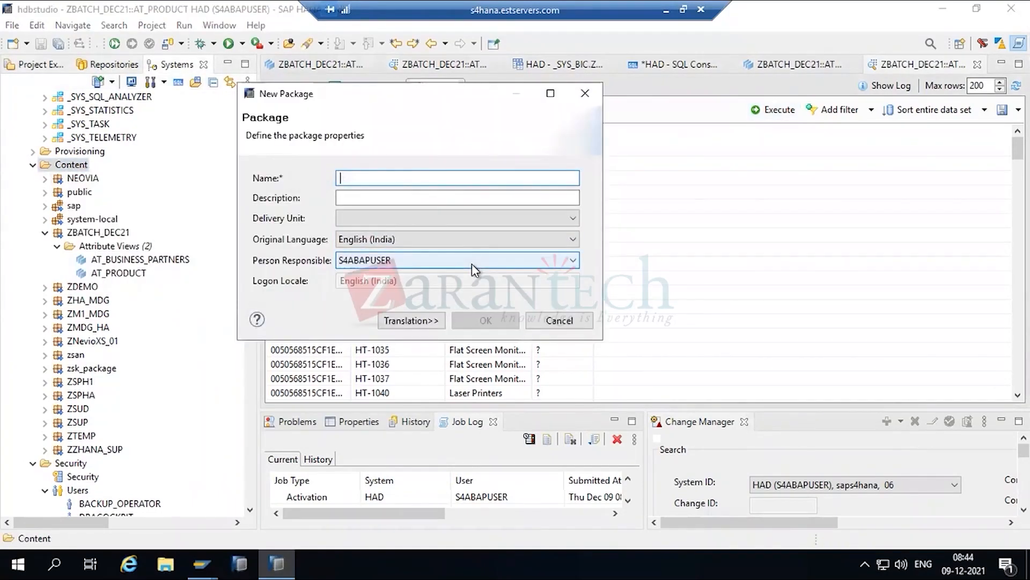
type("BATCHTEST")
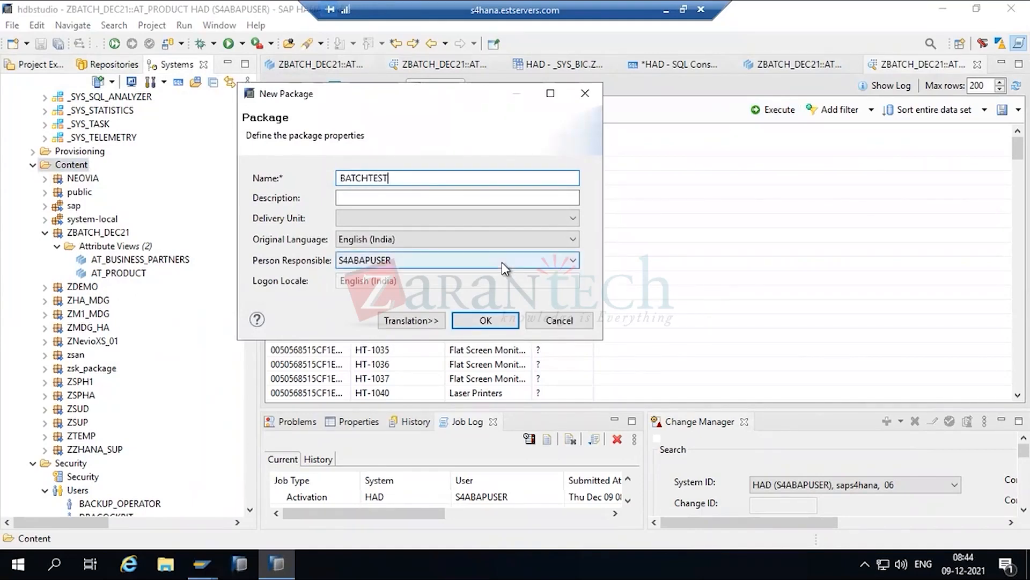
key("Tab")
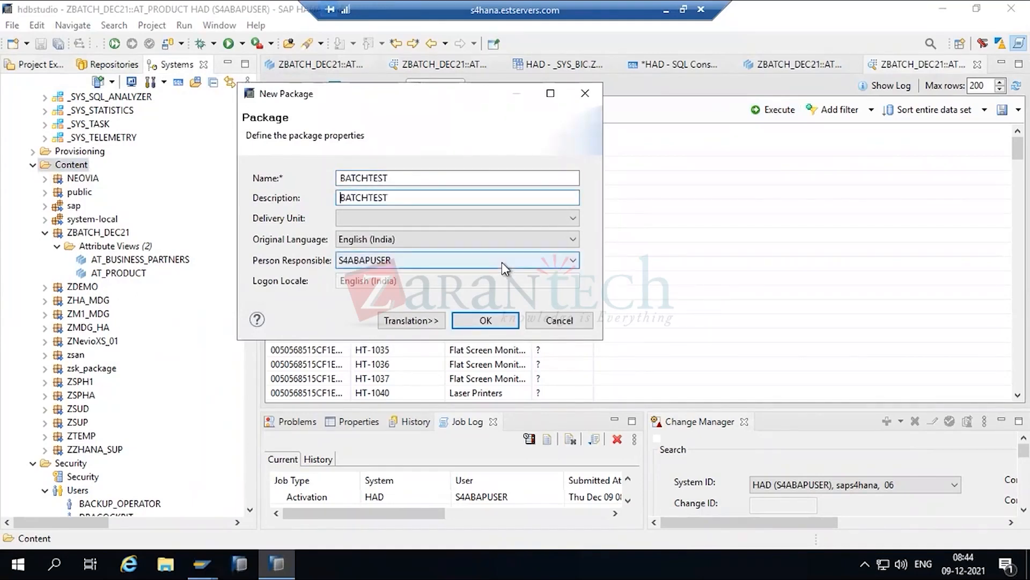
left_click(483, 320)
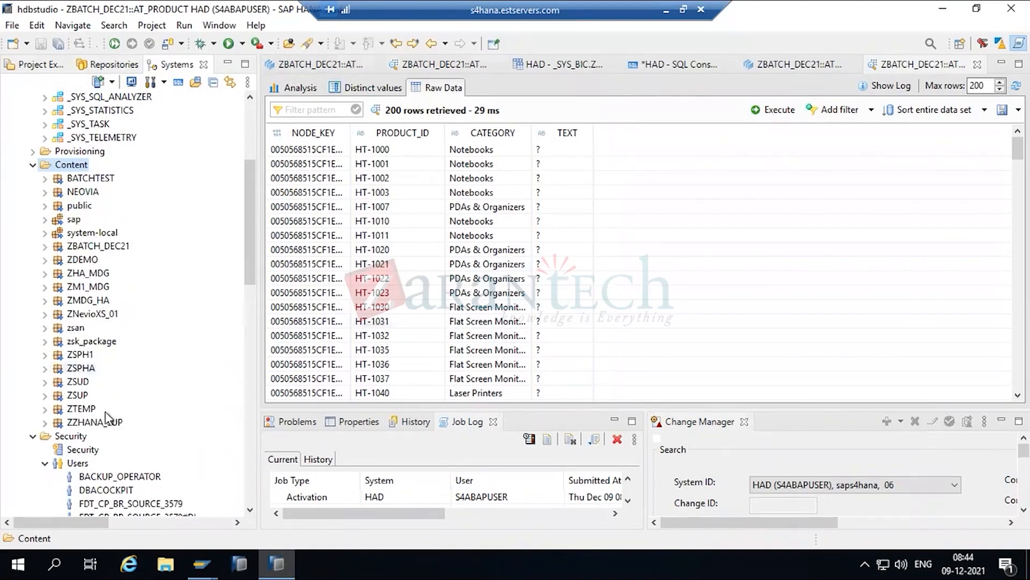
- Expand package ZBATCH_DEC21 to list its attribute views and select the Attribute Views folder
left_click(46, 246)
left_click(57, 260)
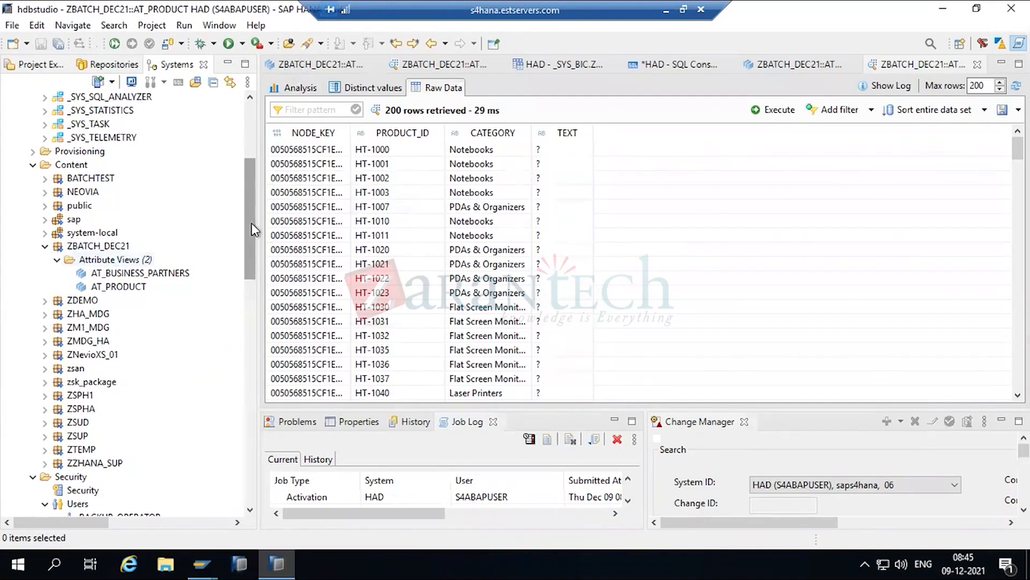
left_click_drag(253, 228, 255, 161)
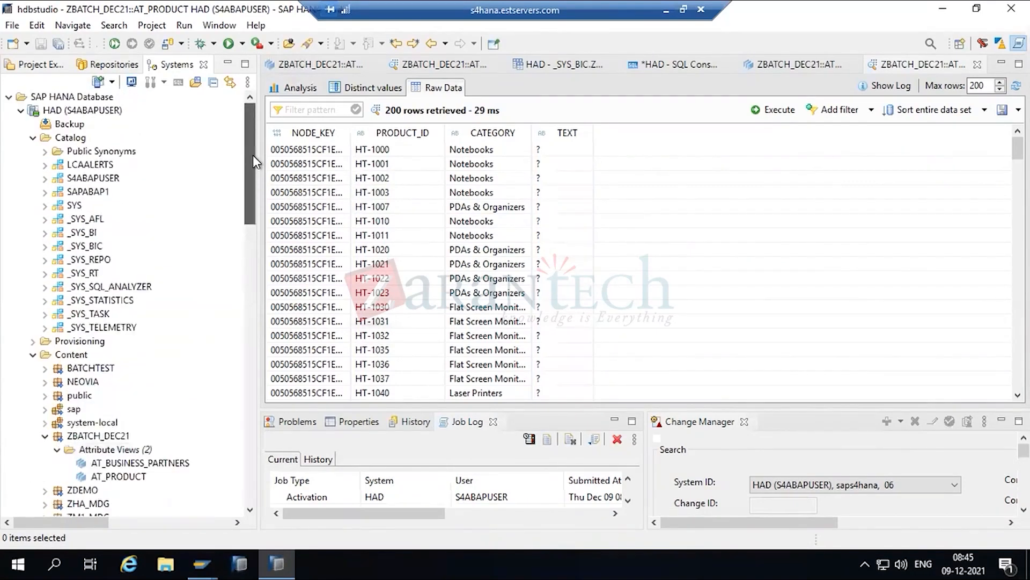
left_click_drag(253, 156, 253, 219)
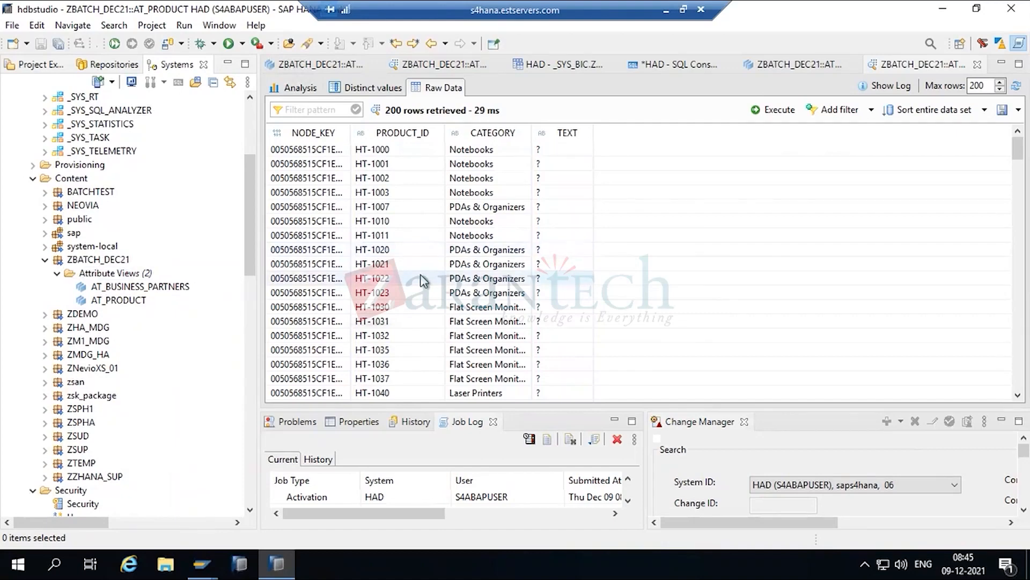
key("ctrl+a")
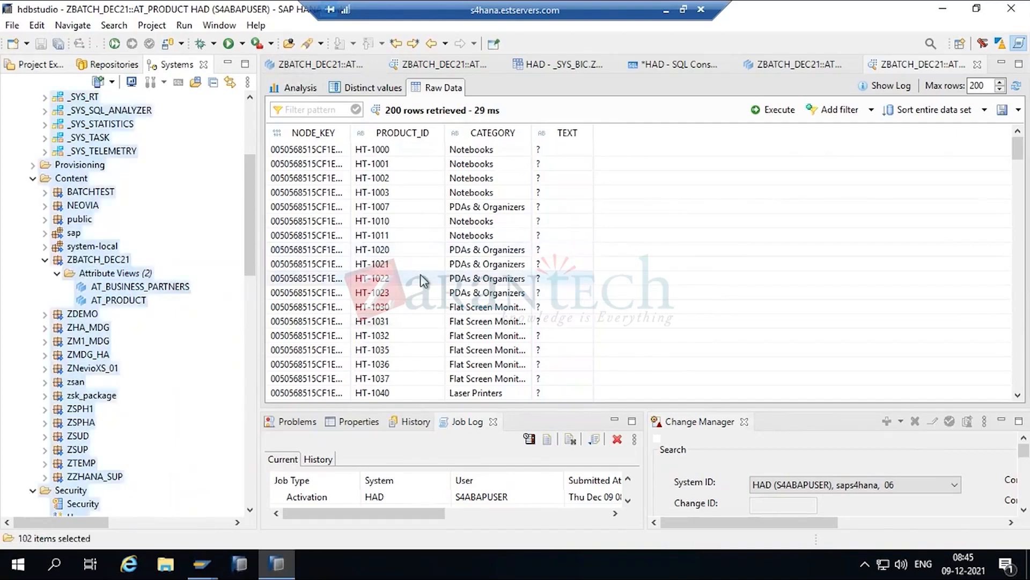
left_click(134, 273)
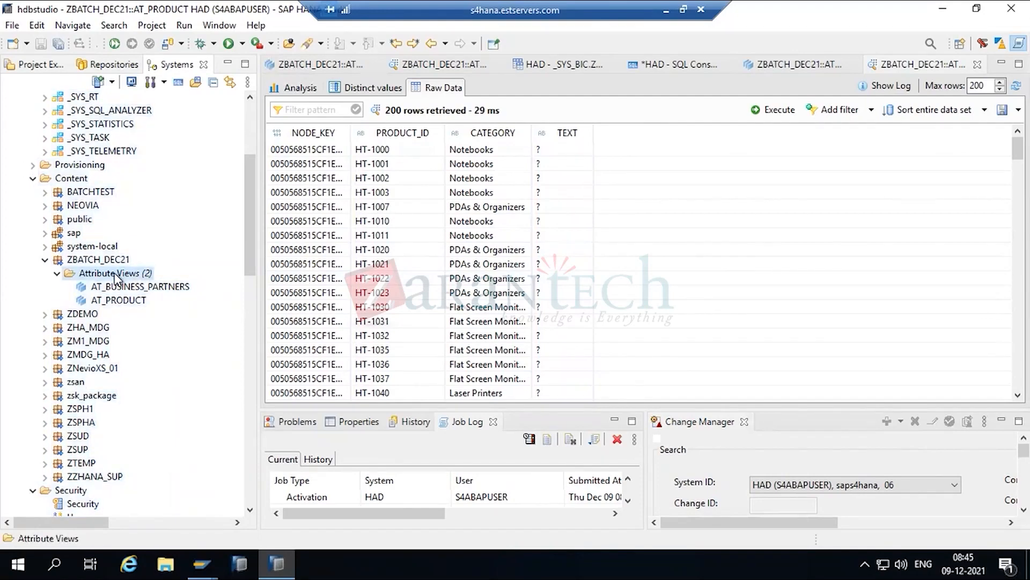
- Return to the AT_PRODUCT view design and select the SNWD_PD table in the data foundation
left_click(797, 64)
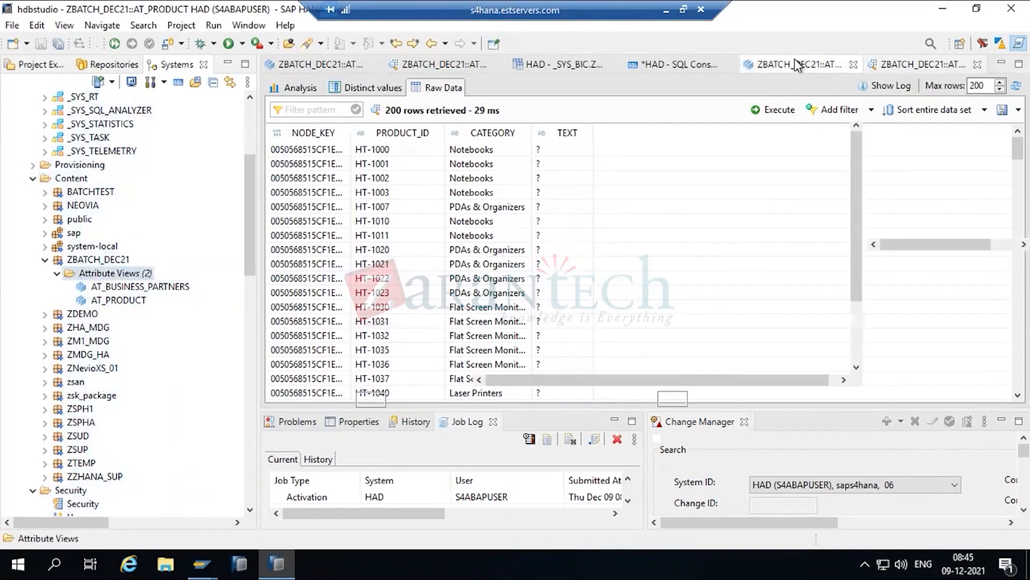
mouse_move(365, 197)
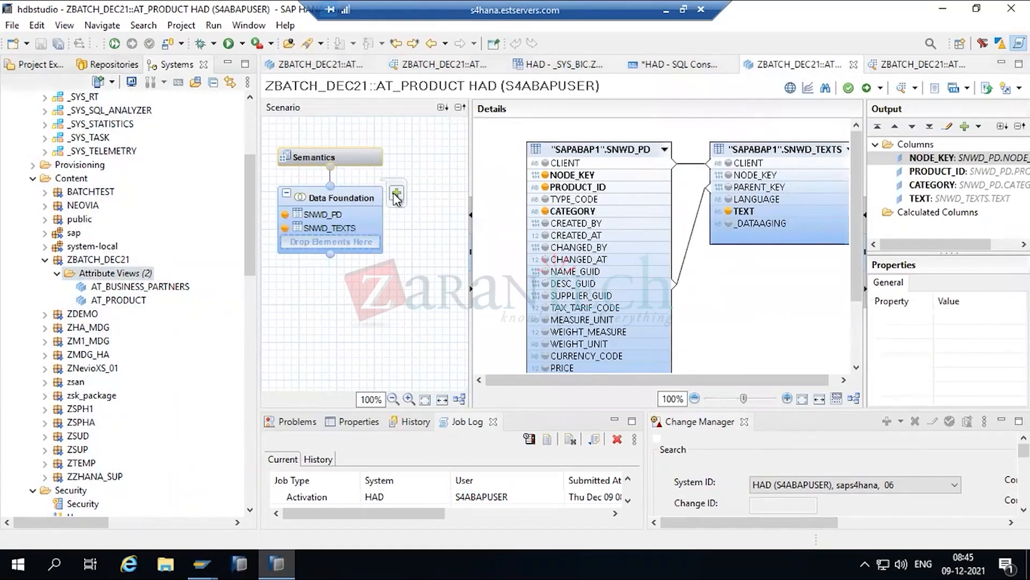
left_click(323, 215)
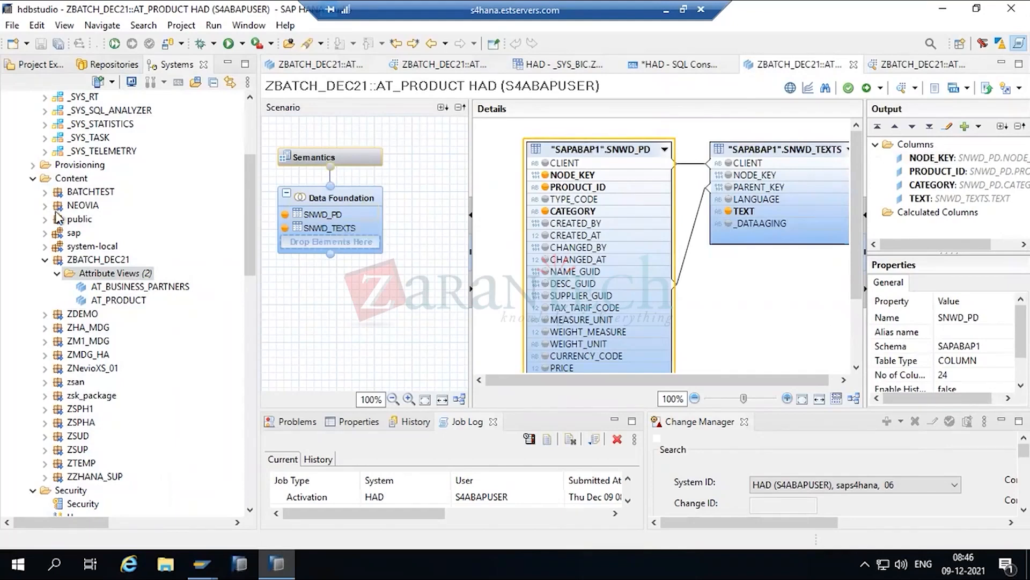
- Search for the table SNWD_PD from the Tables folder of schema _SYS_BIC and open its definition from SAPABAP1
left_click_drag(246, 213, 249, 161)
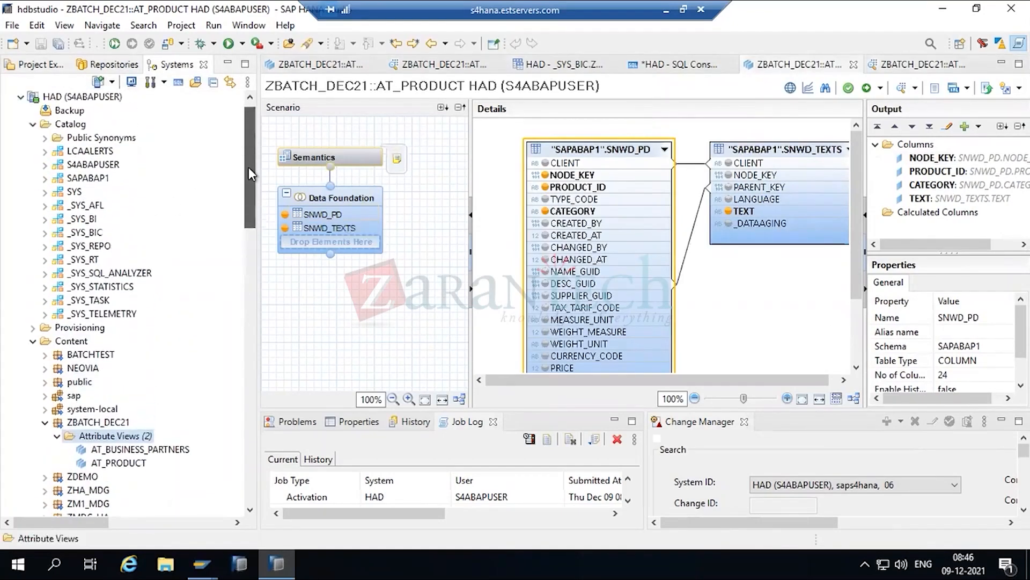
left_click(45, 233)
left_click(57, 110)
left_click(58, 112)
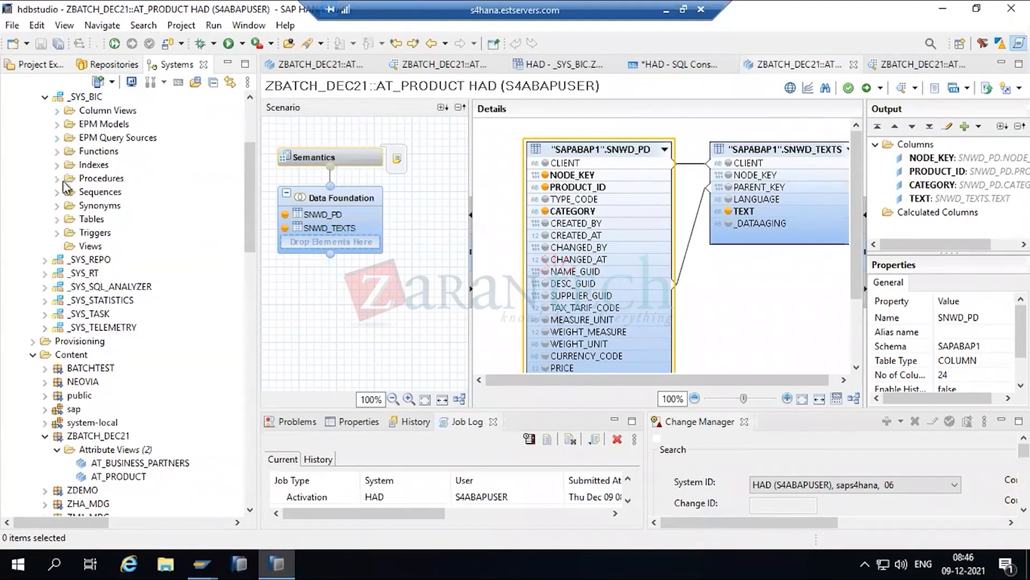
double_click(95, 220)
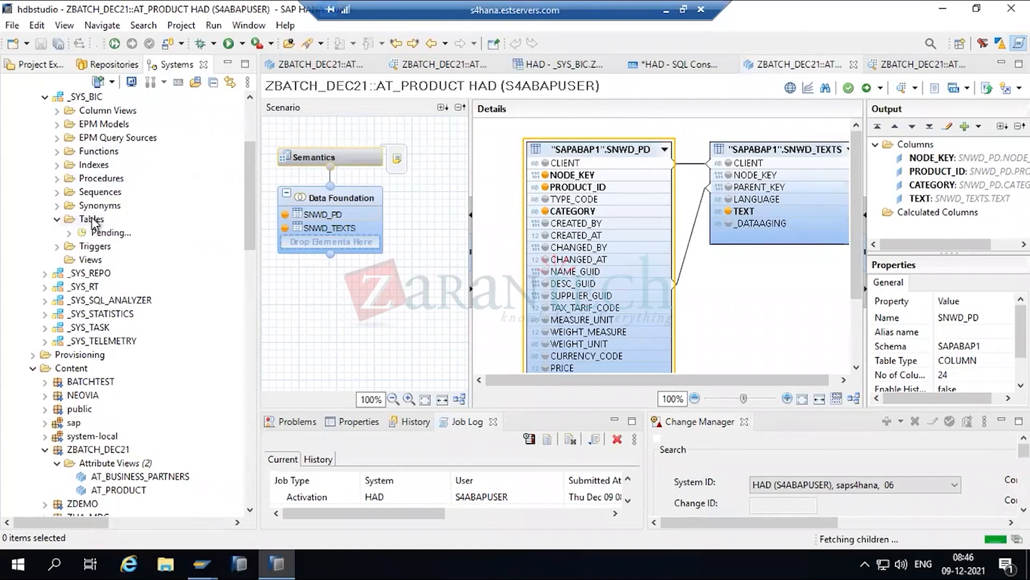
right_click(86, 220)
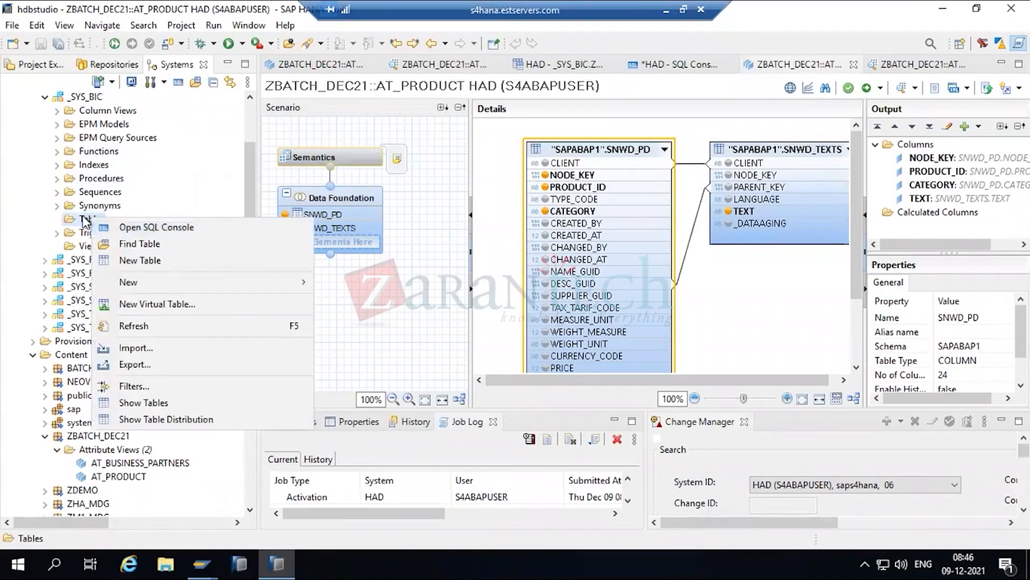
left_click(173, 246)
type("SNWD_")
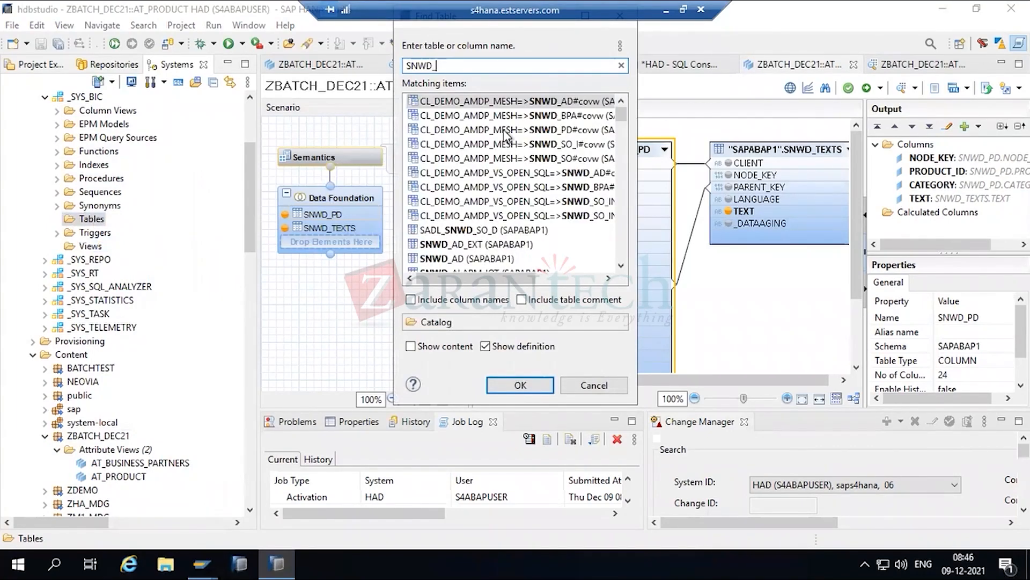
type("PD")
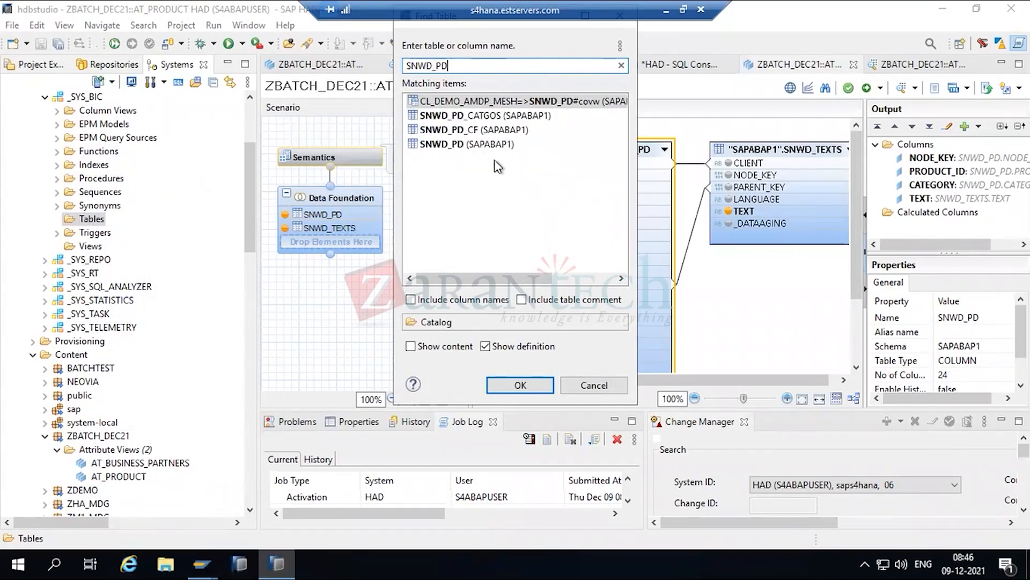
double_click(455, 145)
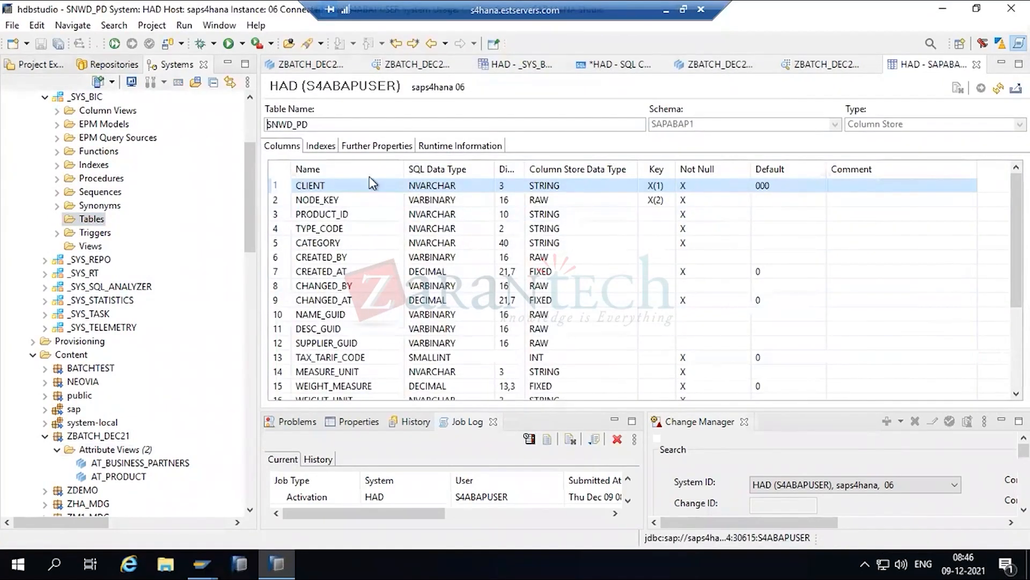
- Examine the column definitions and indexes of table SNWD_PD
left_click(321, 146)
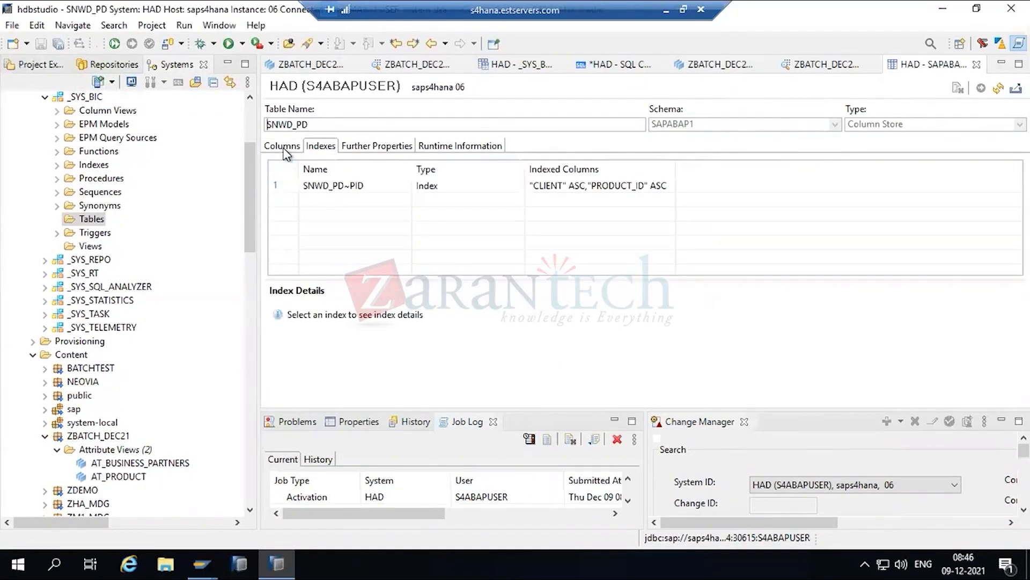
left_click(284, 150)
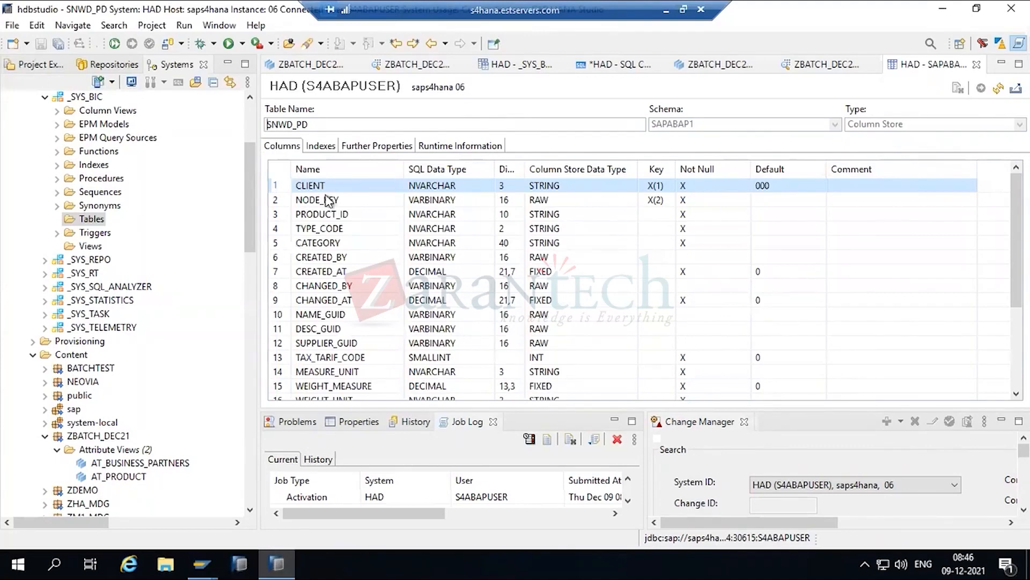
left_click(323, 147)
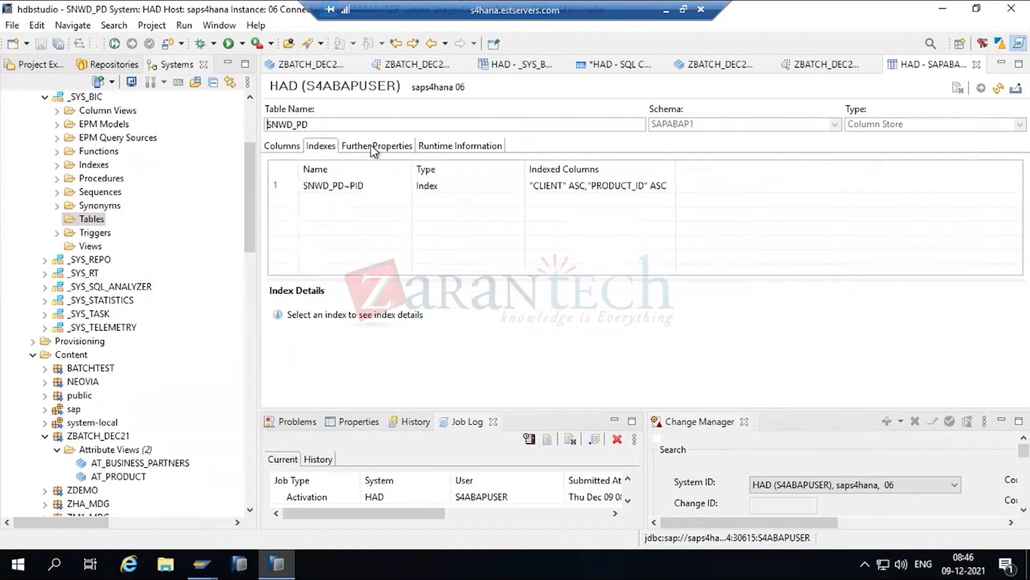
- Review the further properties and runtime information of table SNWD_PD, and return to its column definitions
left_click(374, 147)
left_click(470, 146)
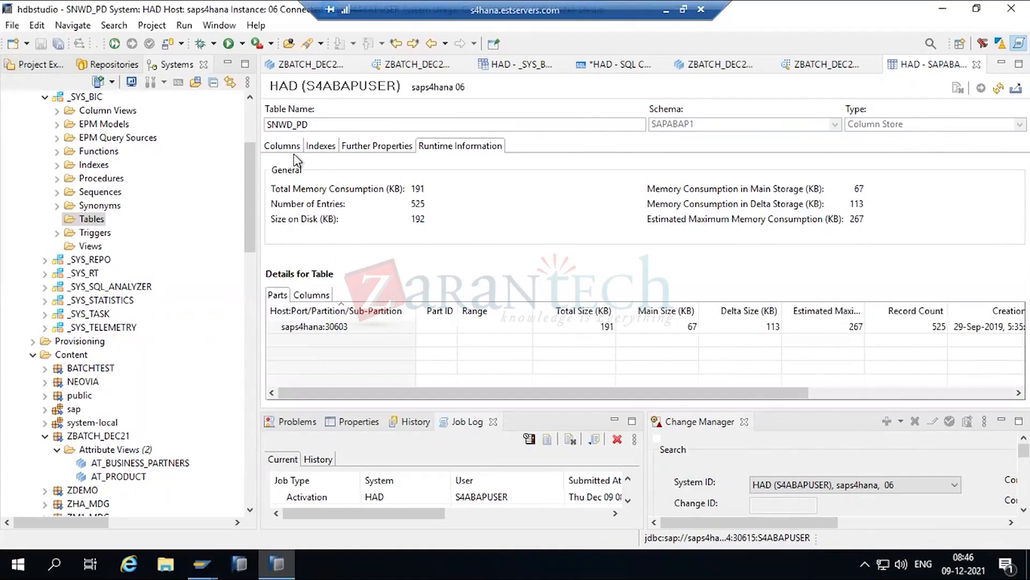
left_click(286, 148)
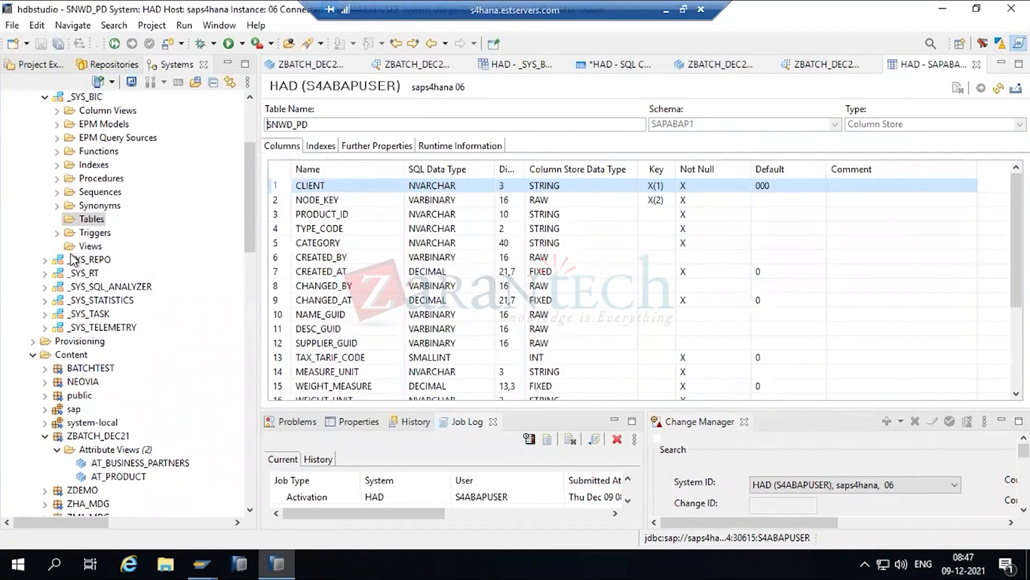
- Refresh the Tables folder of schema _SYS_BIC
right_click(79, 217)
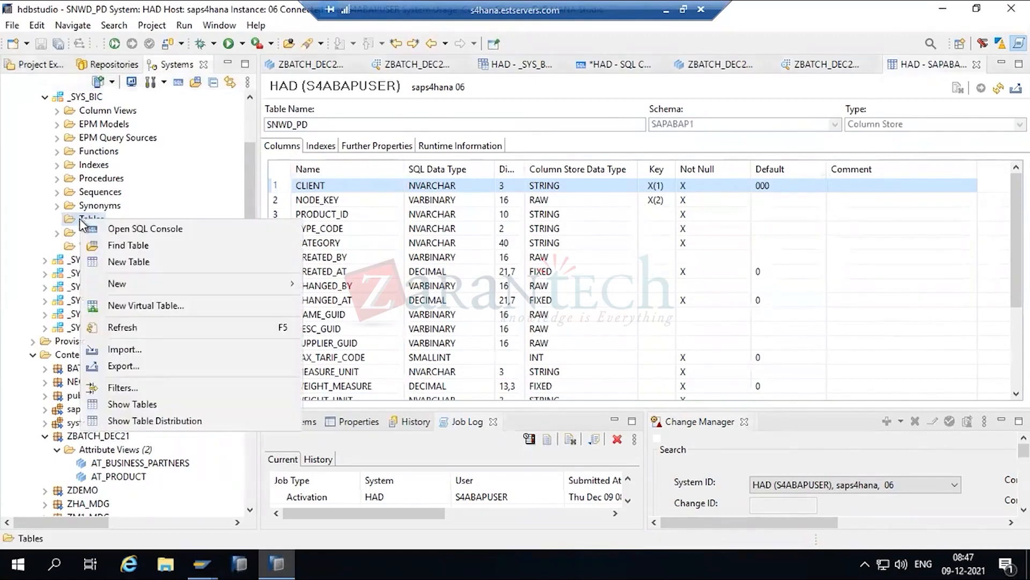
left_click(134, 327)
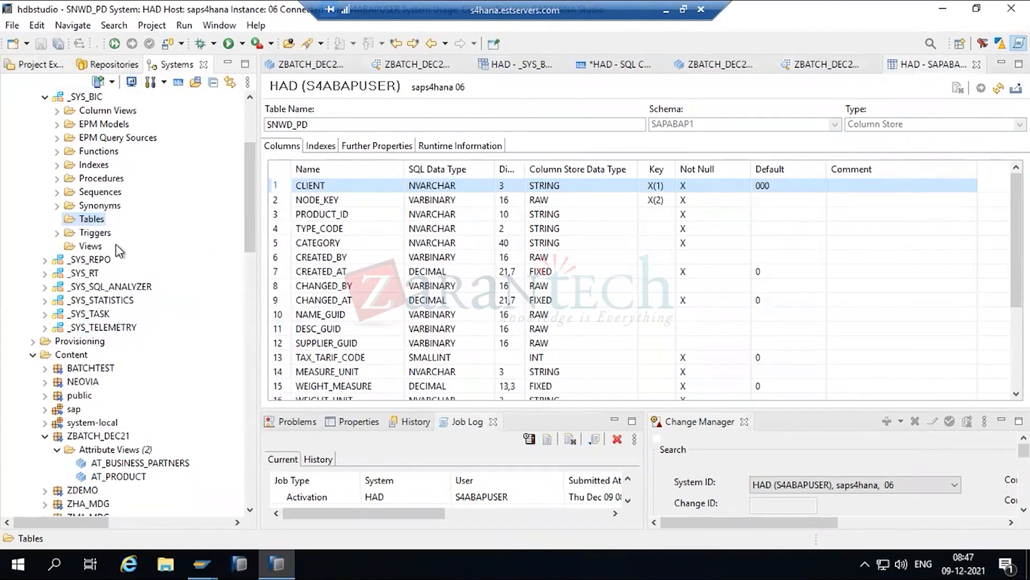
right_click(84, 223)
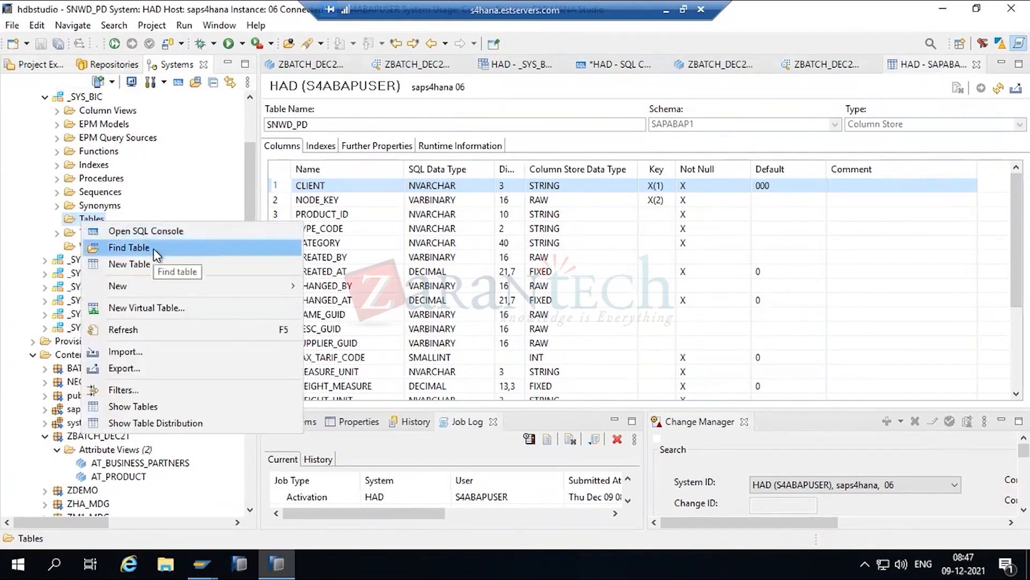
left_click(149, 329)
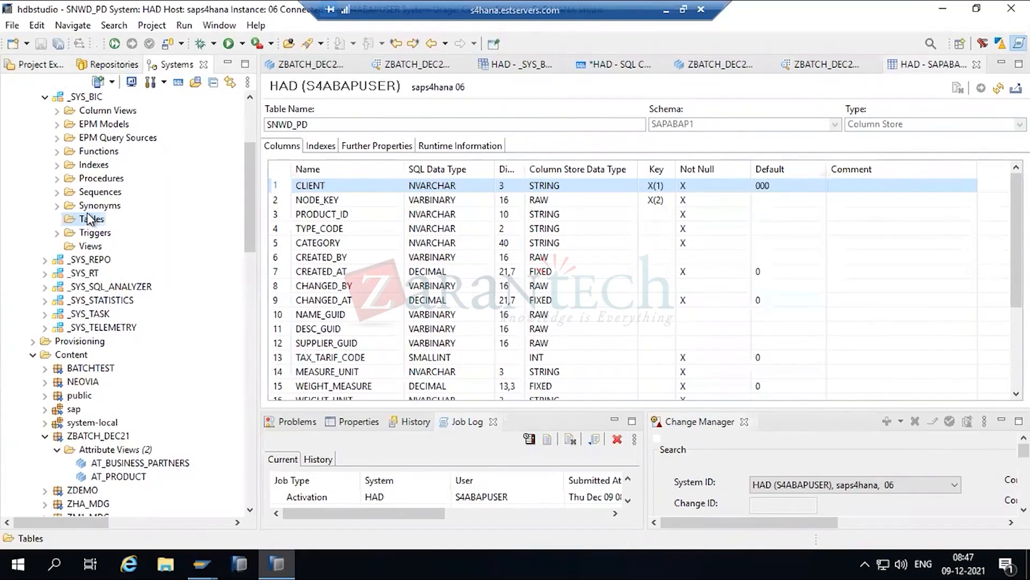
- Filter the Tables folder of schema _SYS_BIC by the pattern SNWD_PD
right_click(94, 228)
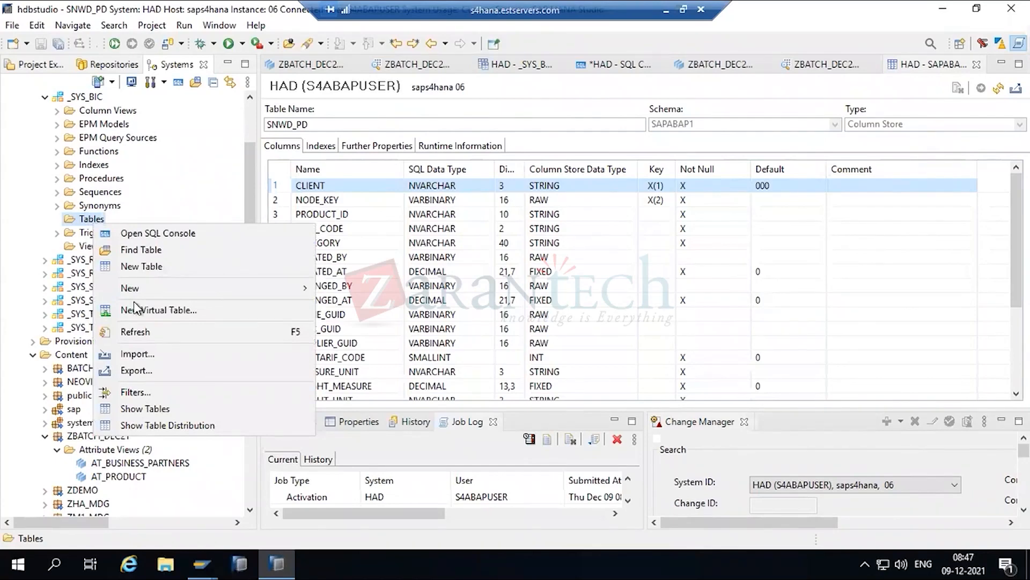
left_click(150, 391)
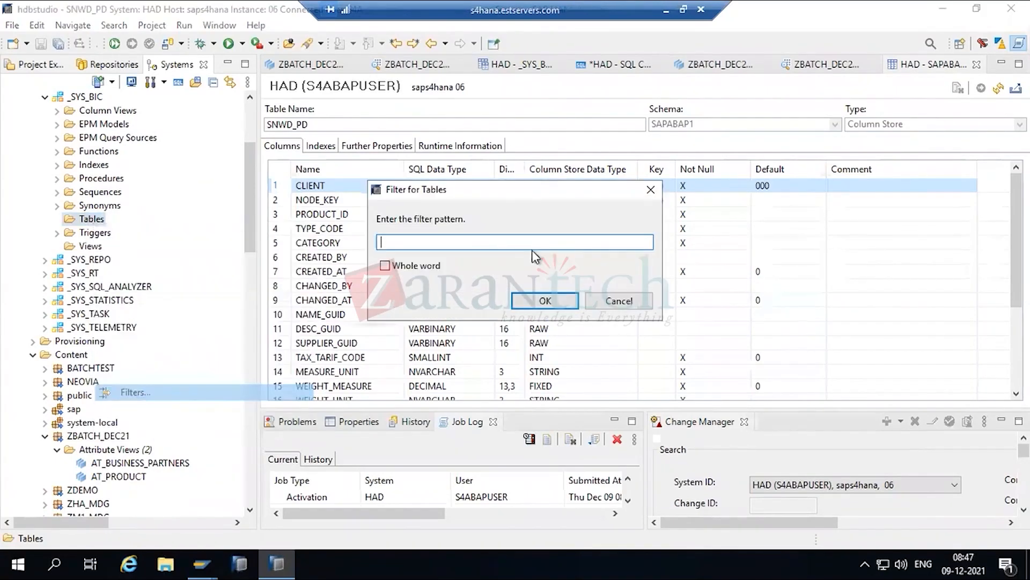
type("SNWD_PD")
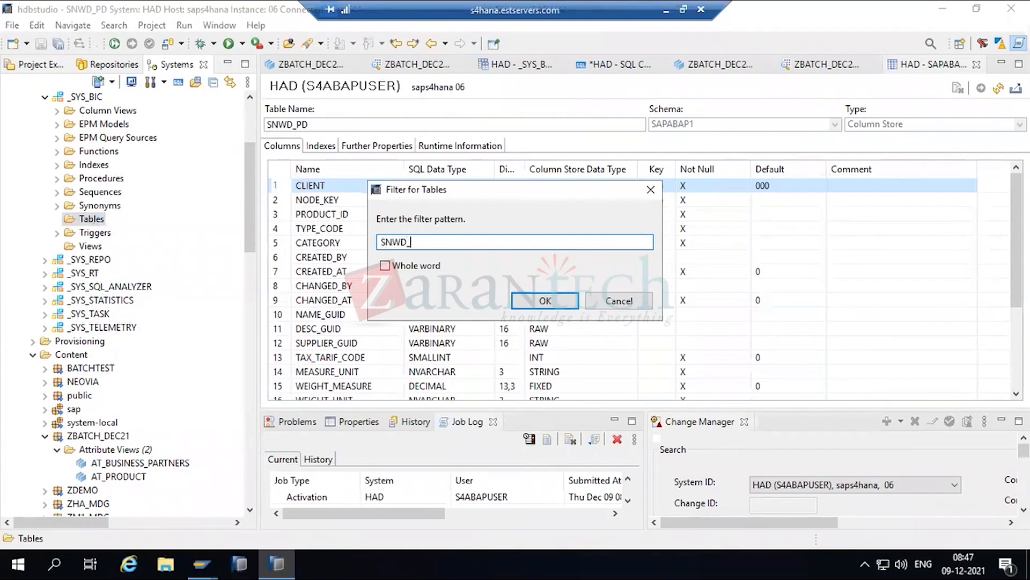
left_click(545, 299)
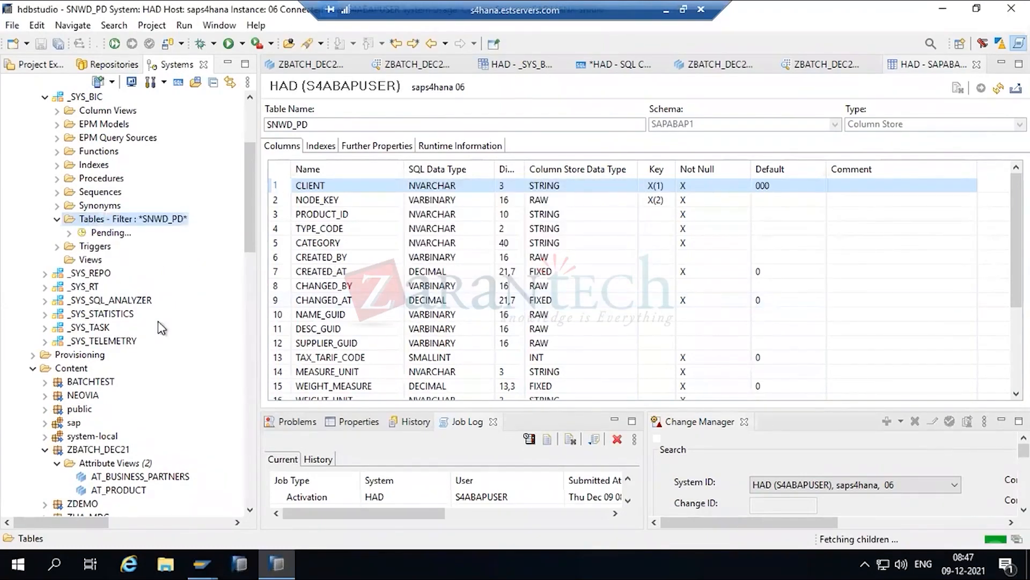
- Show the table listing for the filtered Tables folder of _SYS_BIC and close it after viewing
right_click(114, 220)
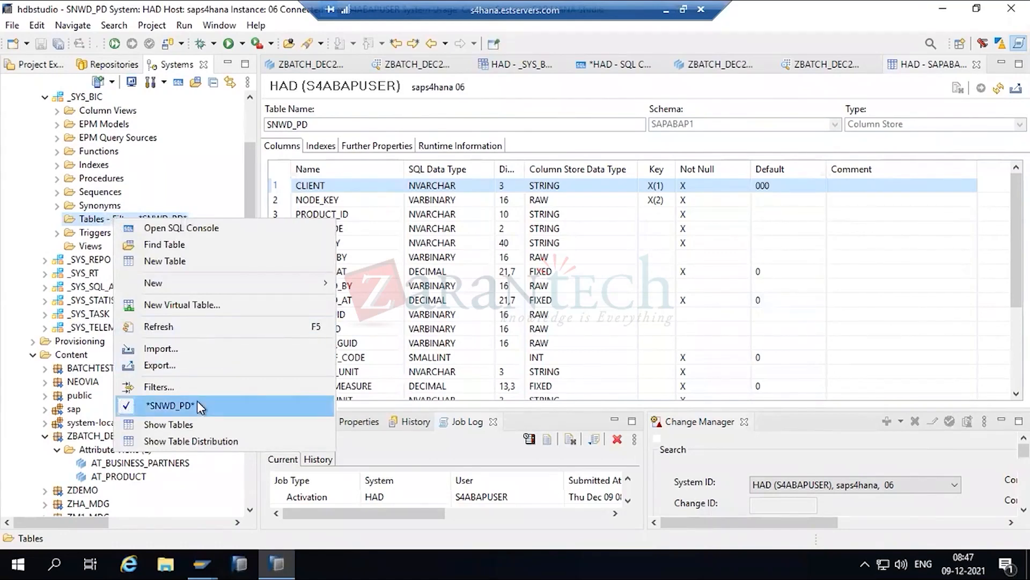
left_click(205, 425)
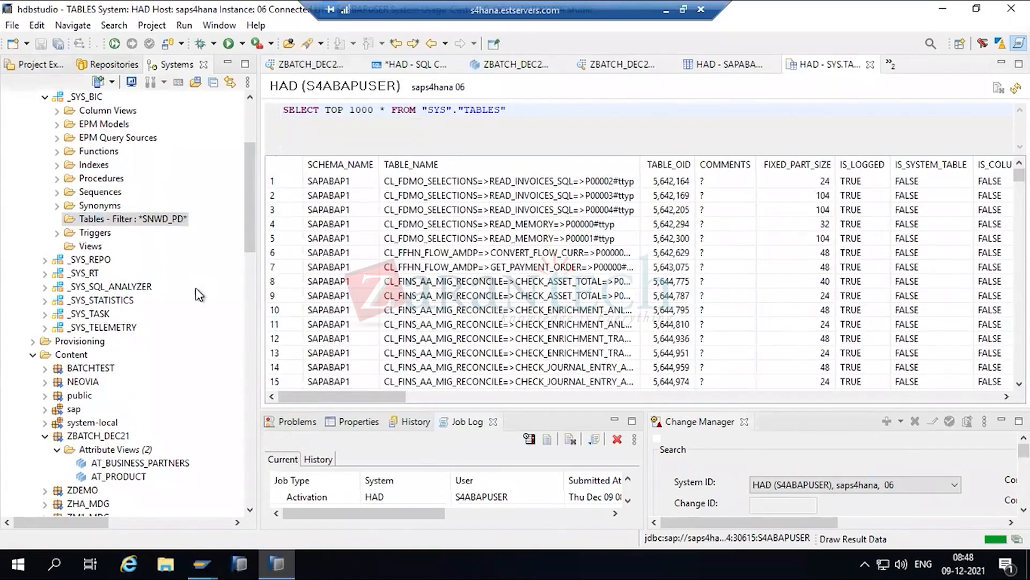
left_click(871, 66)
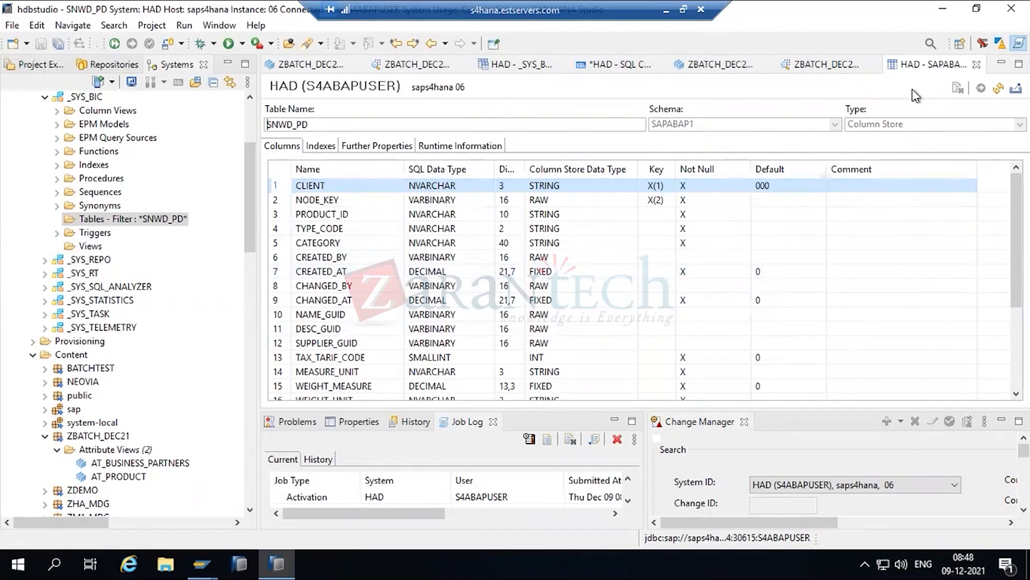
- Close the SNWD_PD table definition and collapse schema _SYS_BIC in the systems tree
left_click(977, 64)
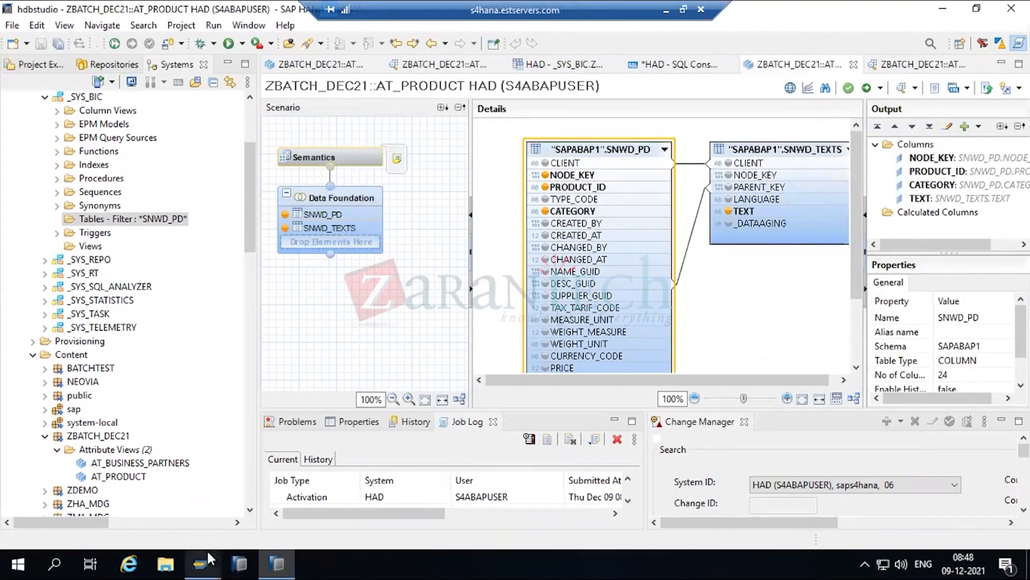
mouse_move(209, 553)
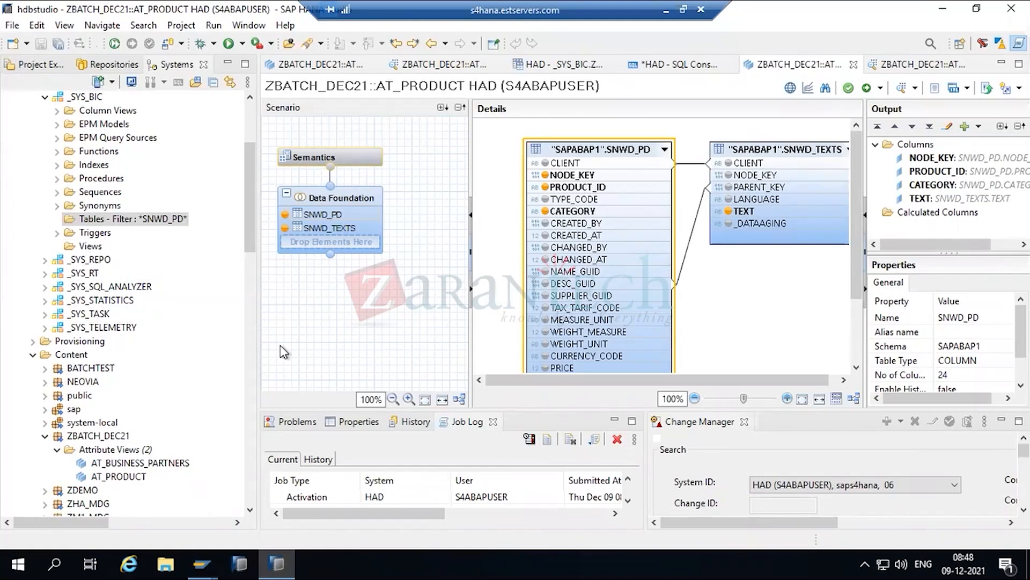
left_click(45, 98)
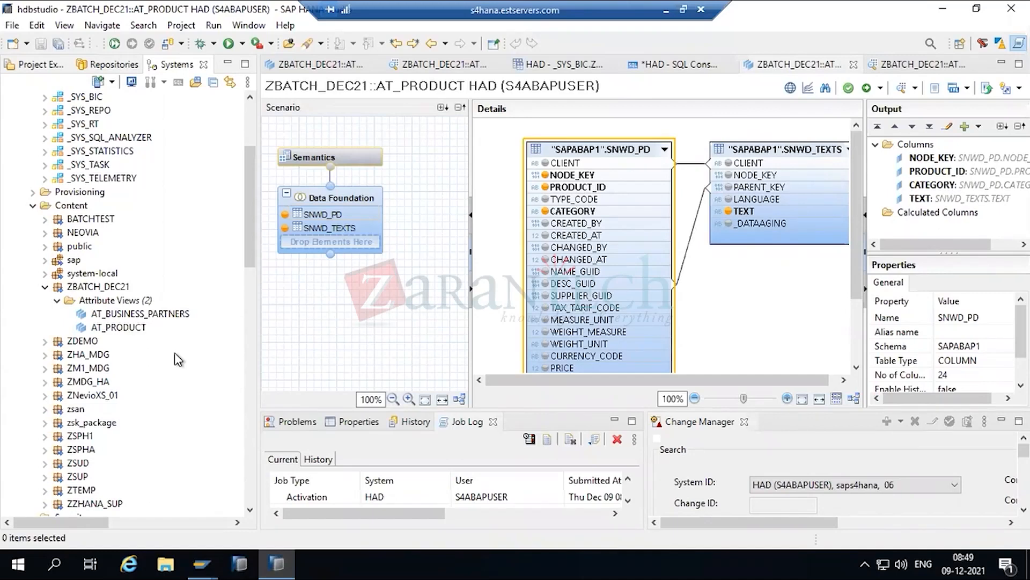
- Review the semantics of attribute view AT_PRODUCT, including its view properties, hierarchies and columns
left_click(120, 329)
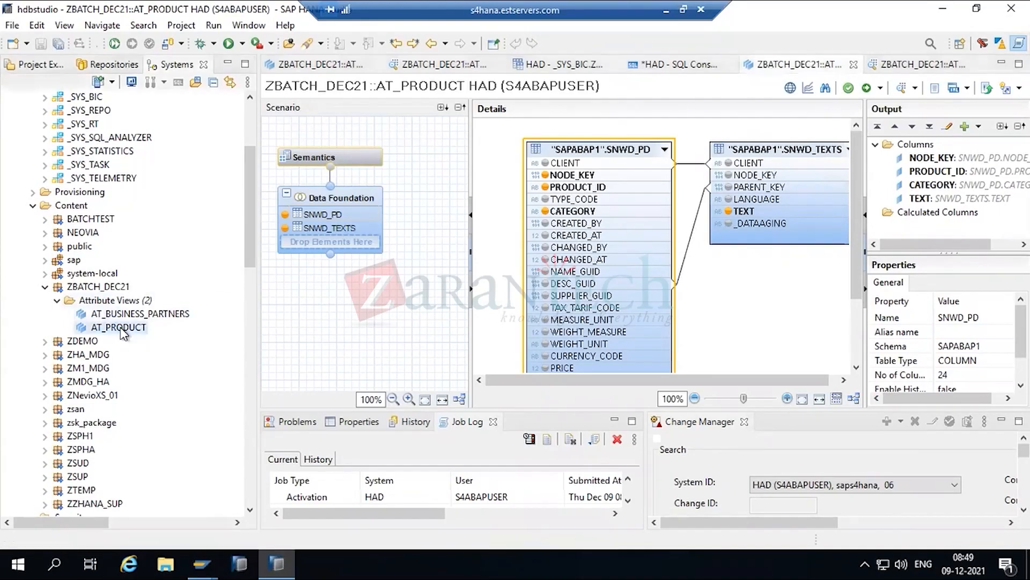
left_click(318, 158)
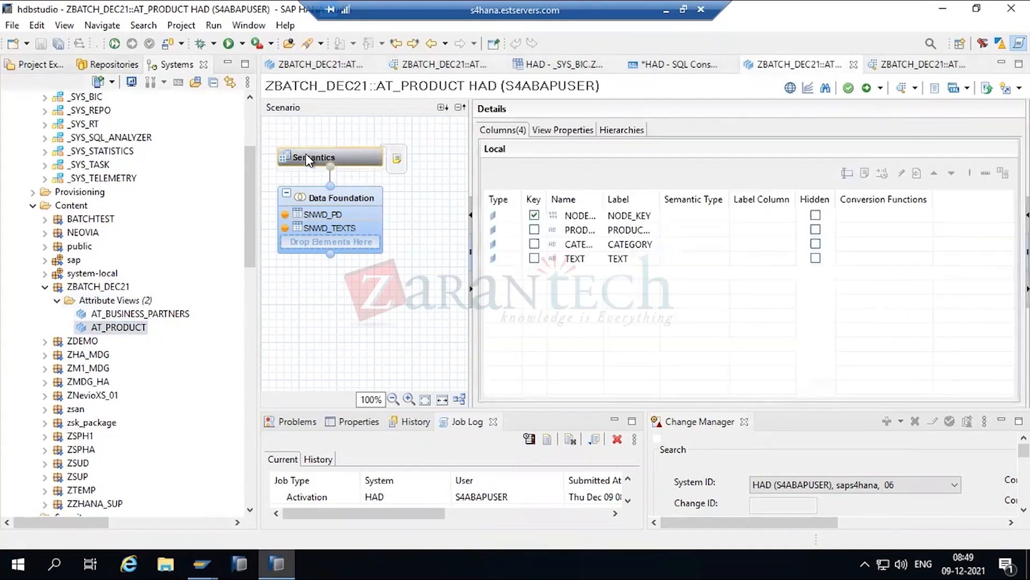
left_click(566, 131)
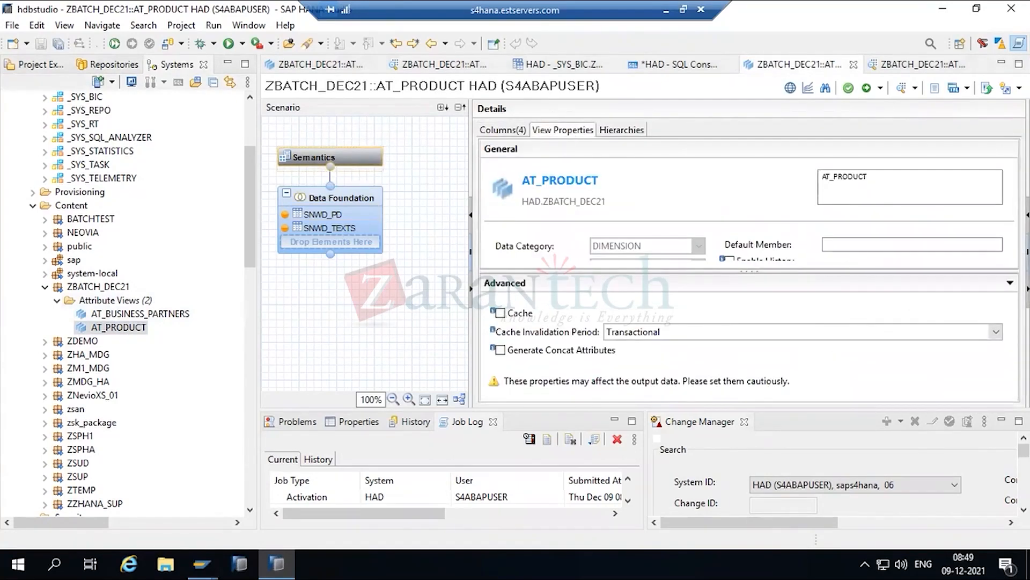
left_click_drag(746, 323, 745, 365)
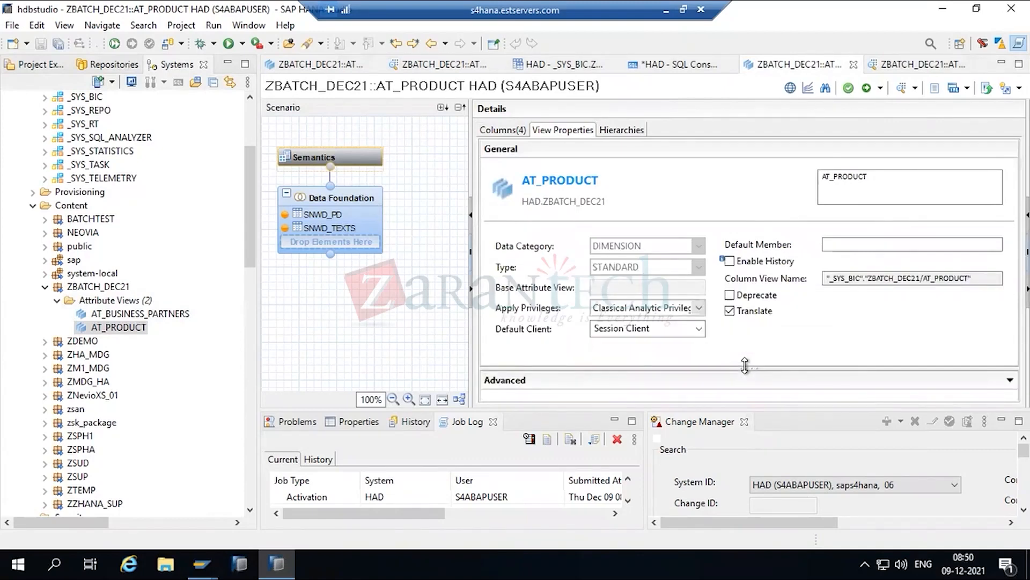
mouse_move(745, 366)
left_mouse_down()
mouse_move(740, 225)
mouse_move(745, 350)
left_mouse_up()
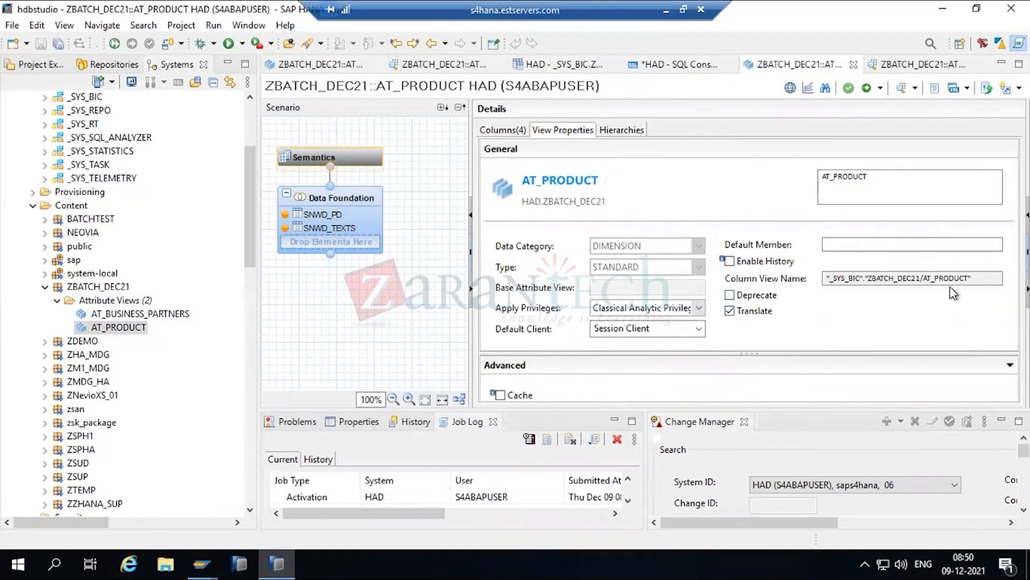
left_click(614, 130)
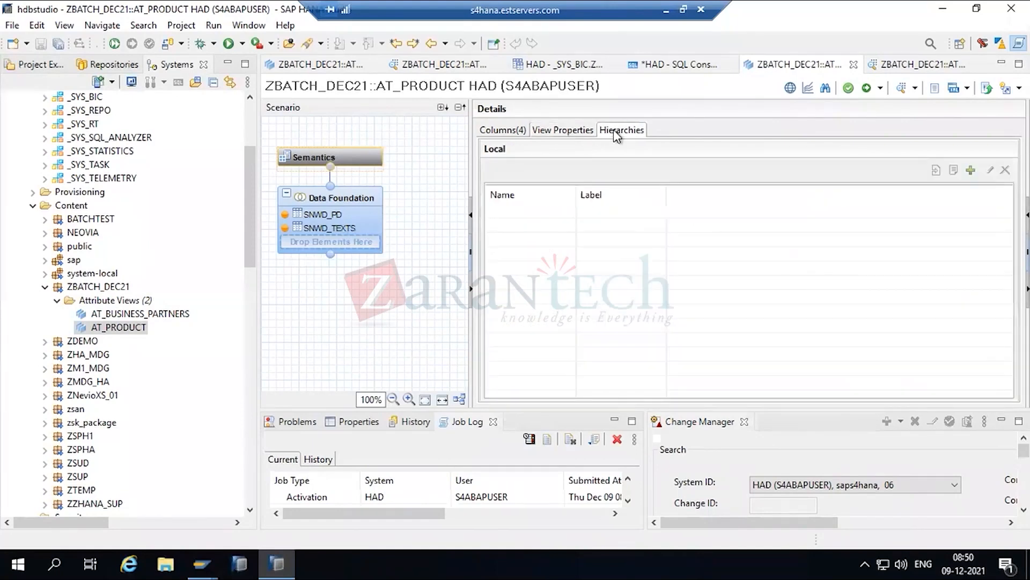
left_click(98, 304)
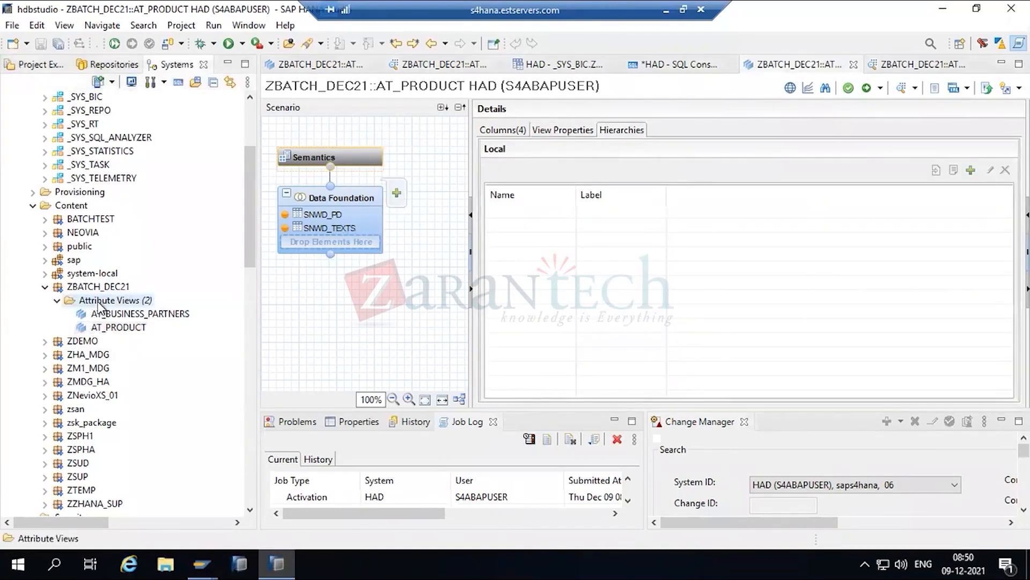
right_click(97, 304)
left_click(494, 131)
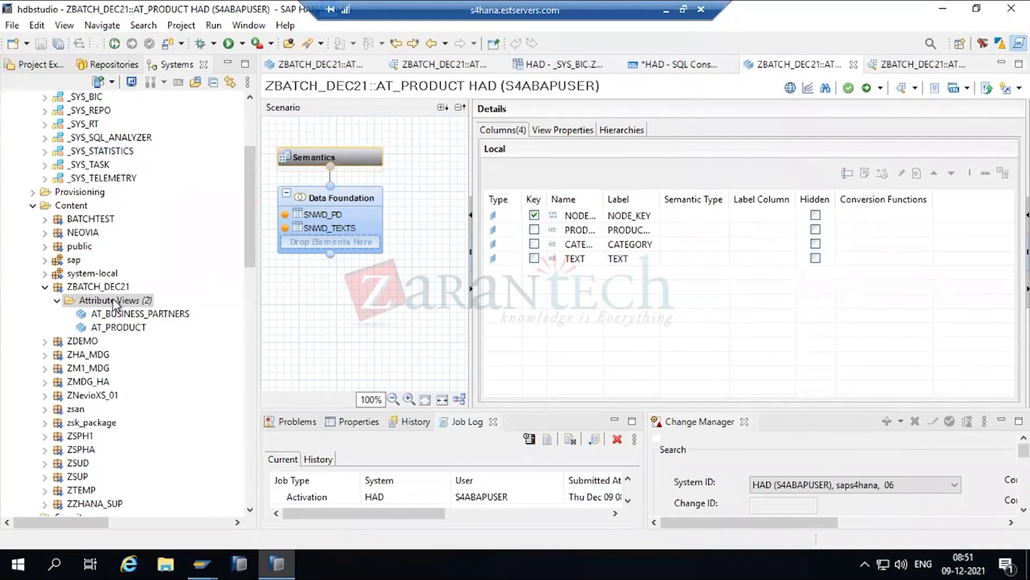
- Create an analytic view named AN_SALES_DATA in package ZBATCH_DEC21
left_click(110, 302)
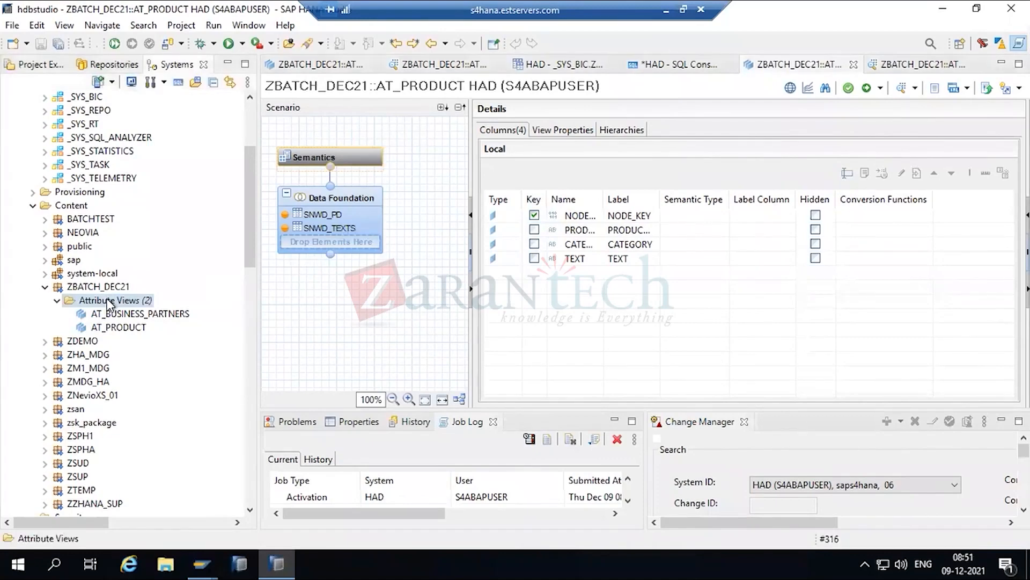
right_click(109, 301)
left_click(91, 291)
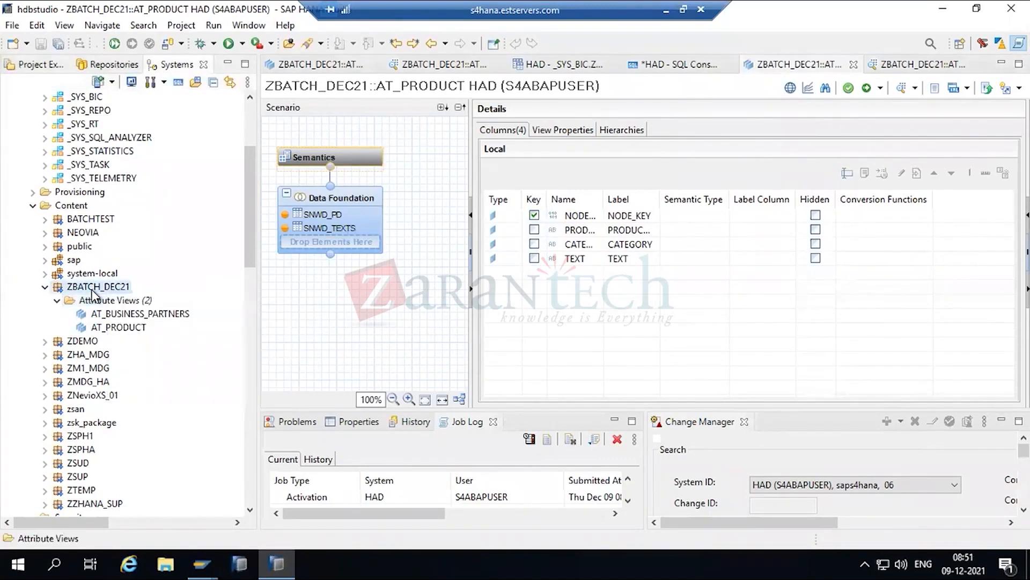
right_click(92, 291)
mouse_move(288, 300)
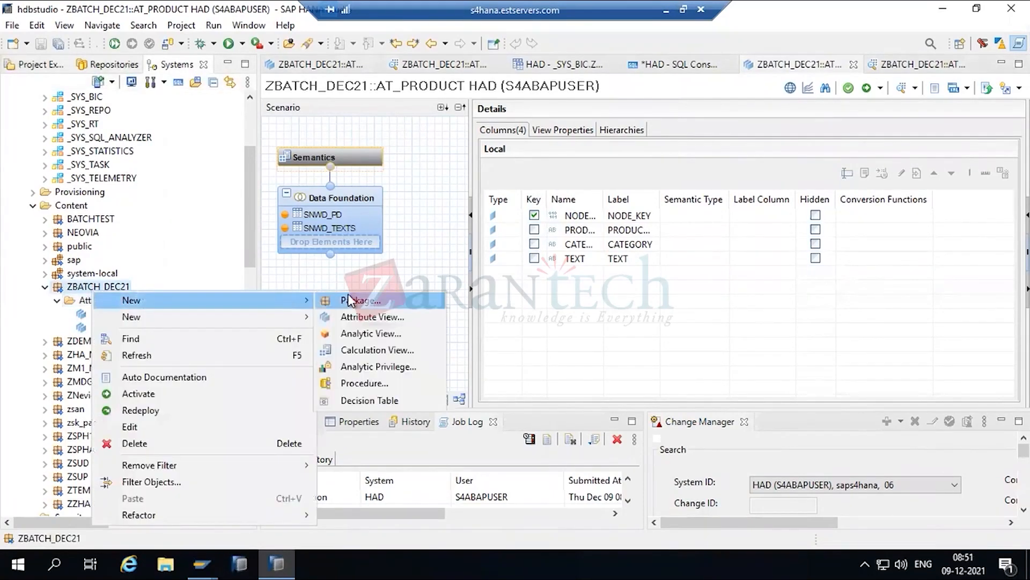
left_click(372, 334)
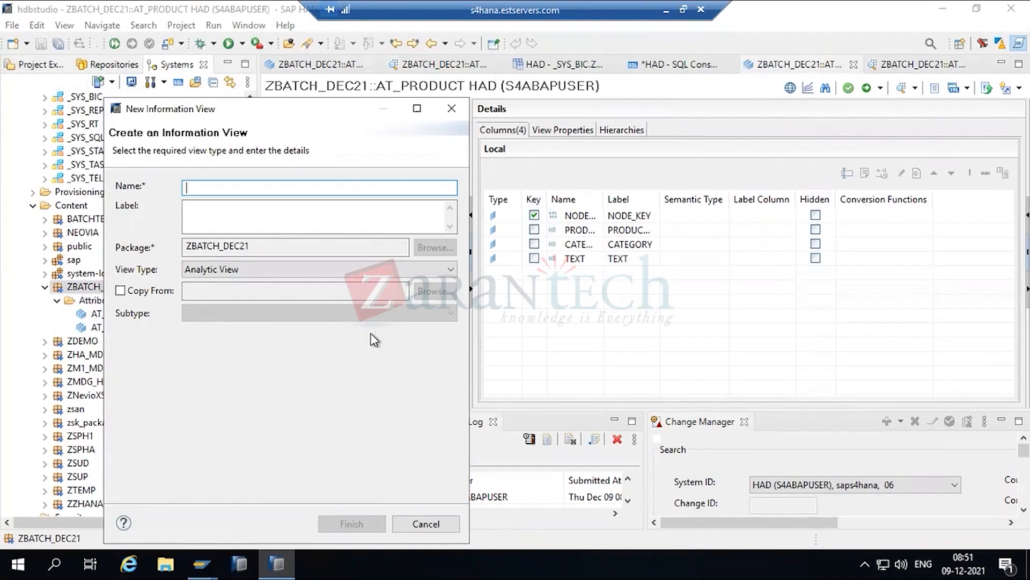
type("AN")
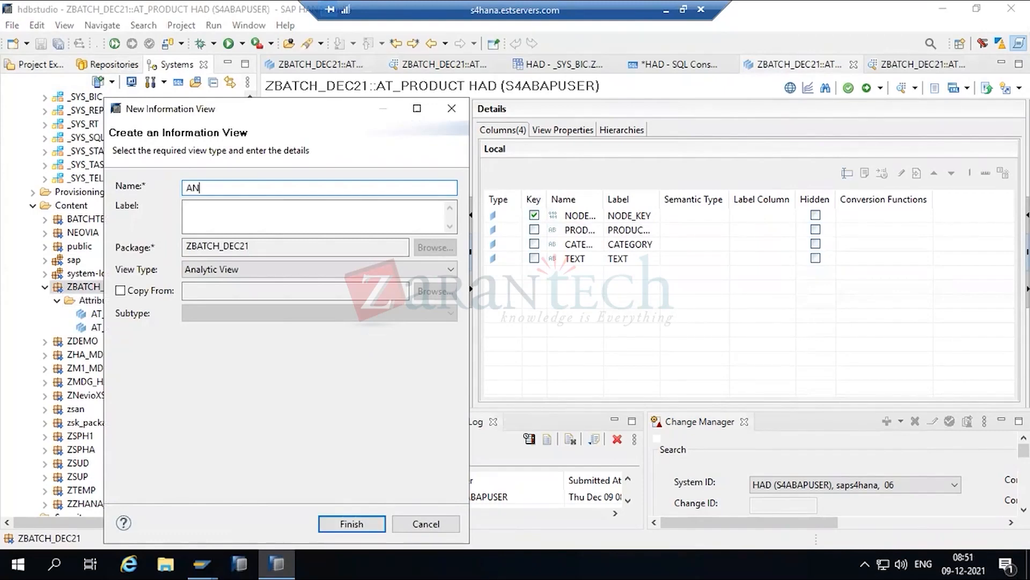
type("_SALES_DATA")
left_click(340, 524)
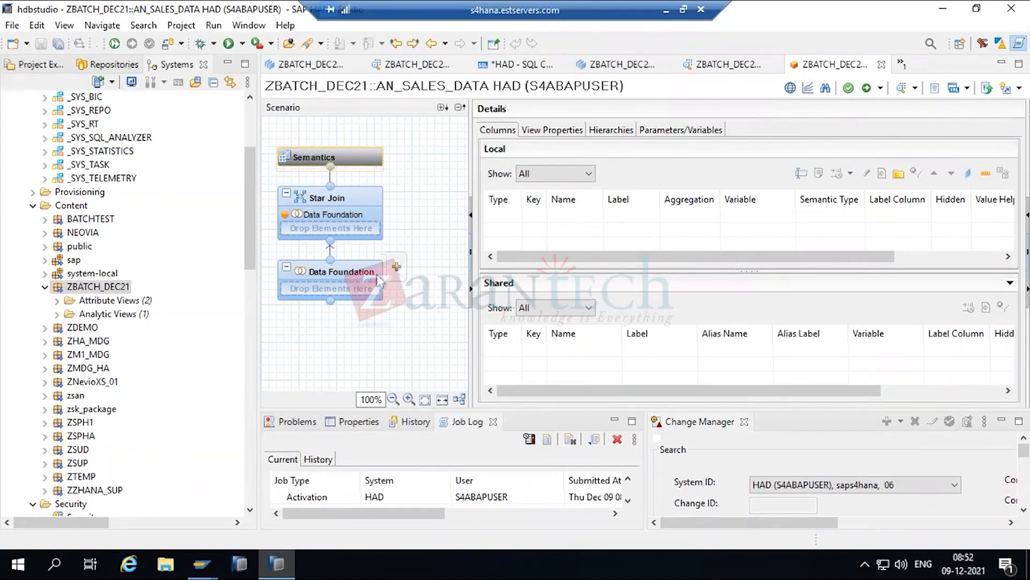
- Add table SNWD_SO from SAPABAP1 to the data foundation of AN_SALES_DATA
left_click(397, 269)
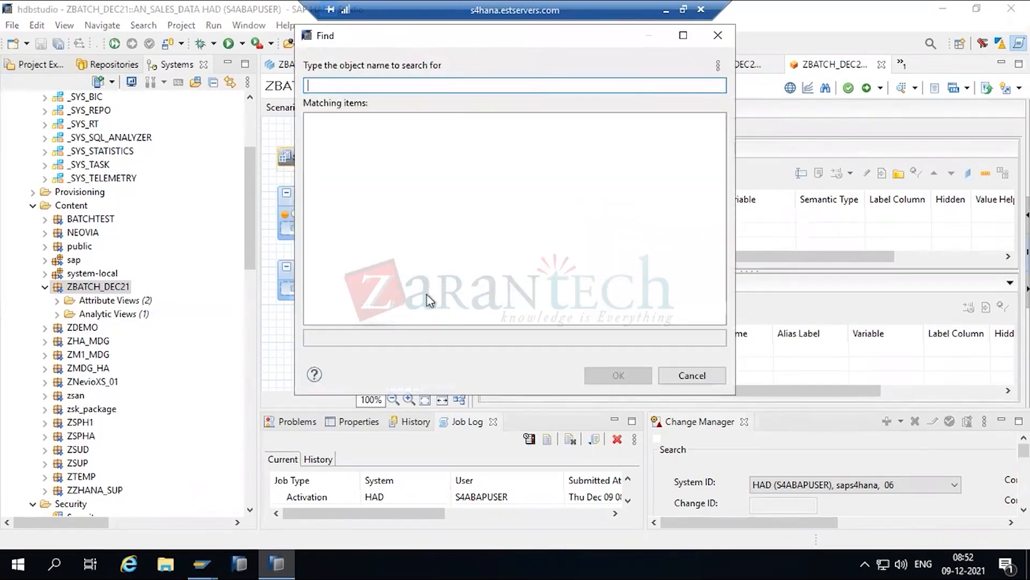
type("SNWD")
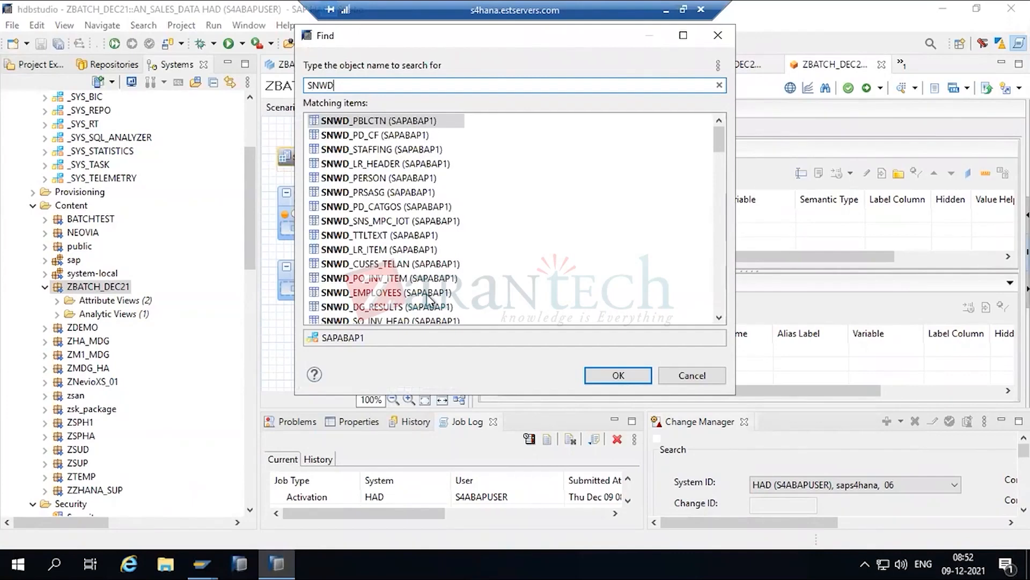
type("_SO")
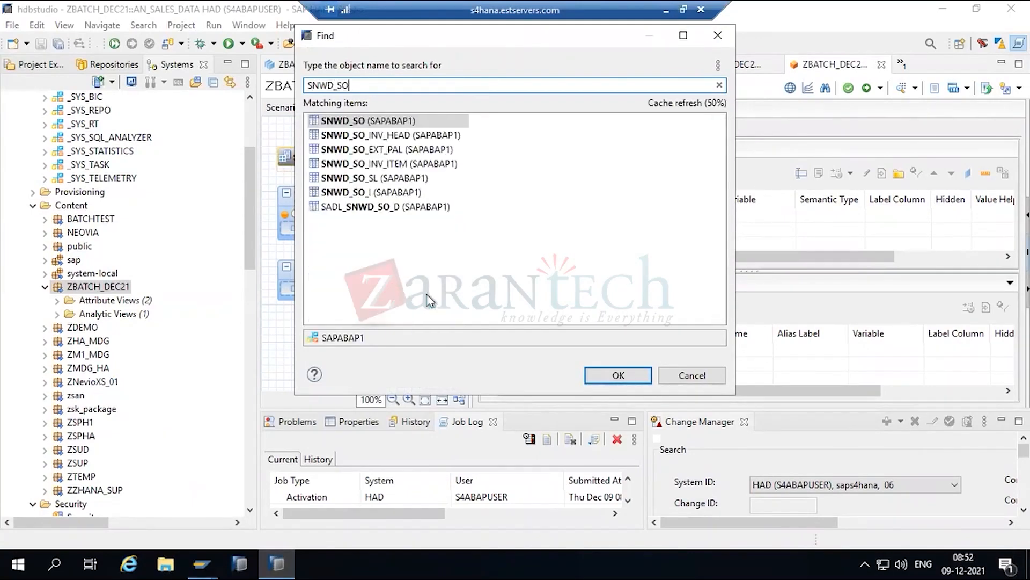
double_click(388, 120)
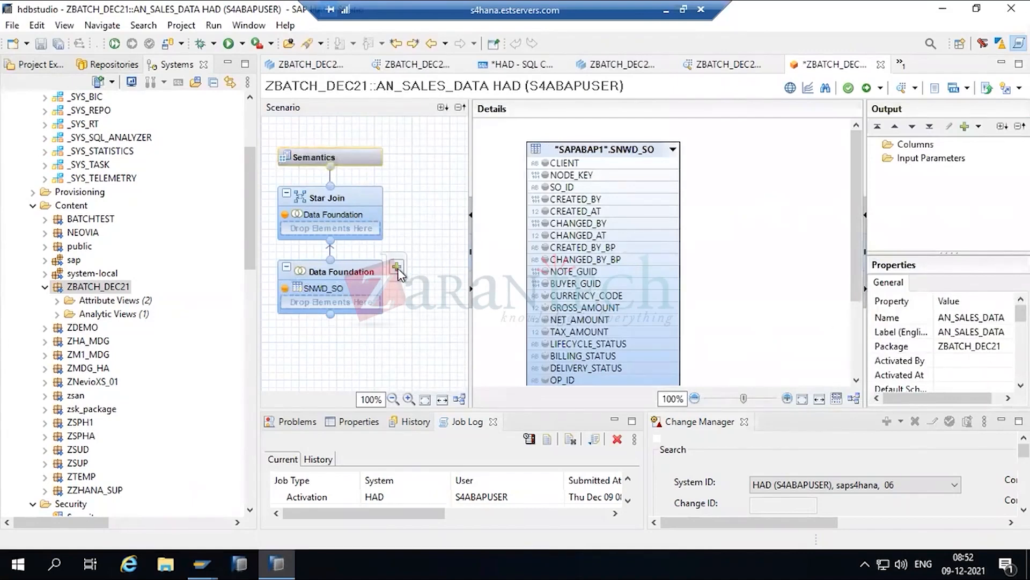
- Add table SNWD_SO_I from SAPABAP1 to the data foundation and join SNWD_SO to it on CLIENT–CLIENT and NODE_KEY–PARENT_KEY
left_click(397, 268)
type("SNWD_SO_")
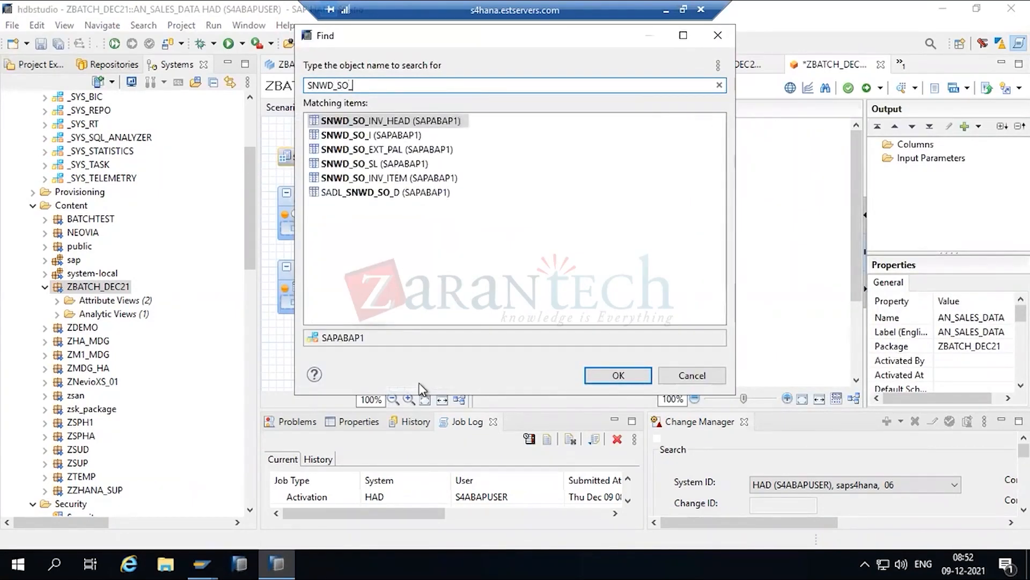
type("I")
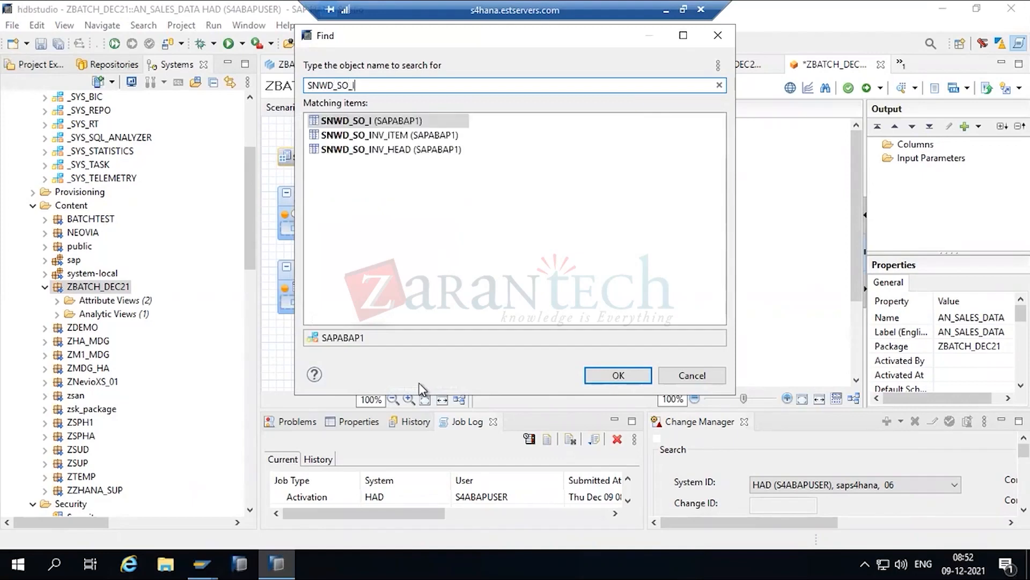
double_click(369, 120)
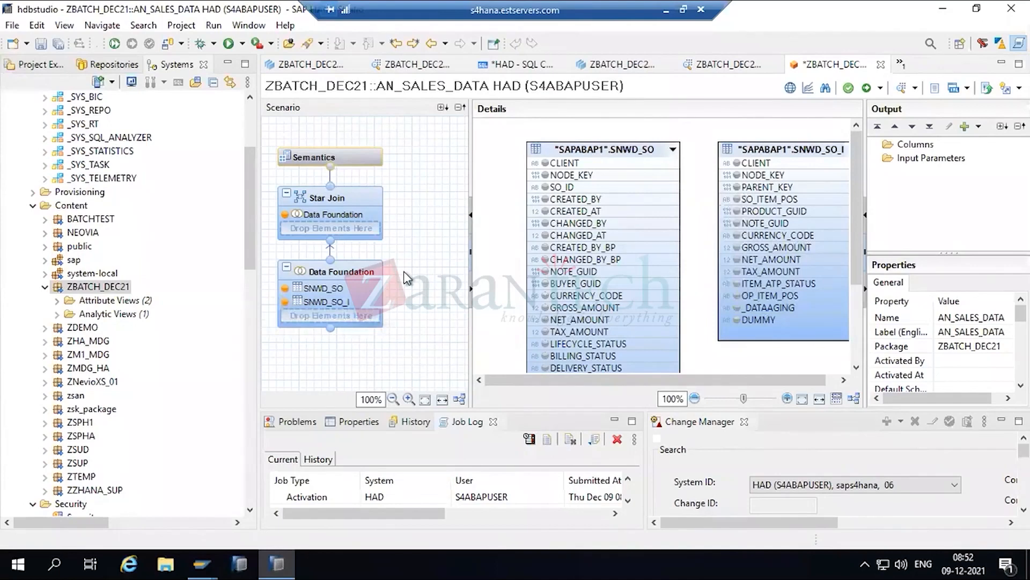
left_click_drag(564, 163, 738, 169)
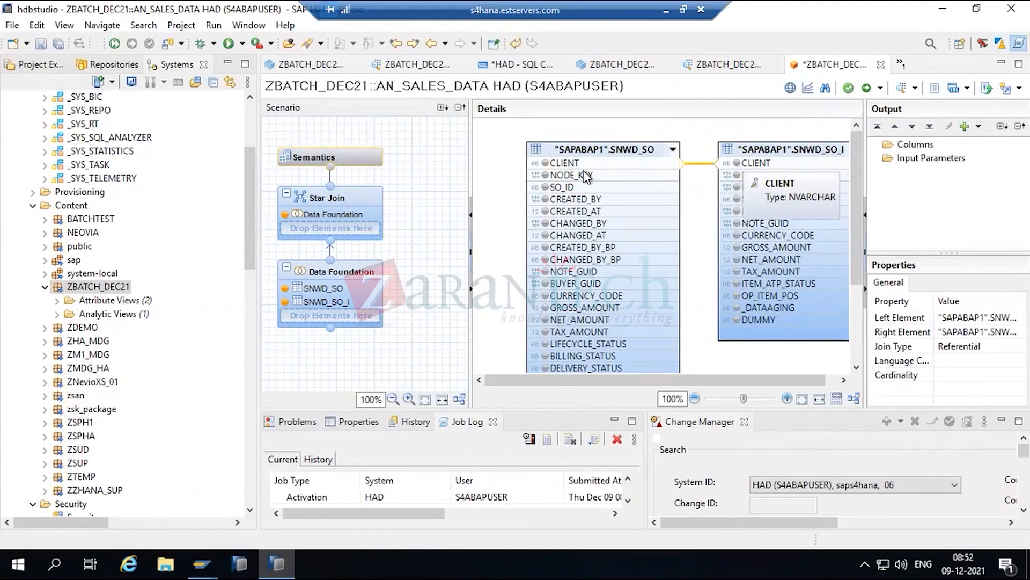
left_click_drag(625, 175, 733, 185)
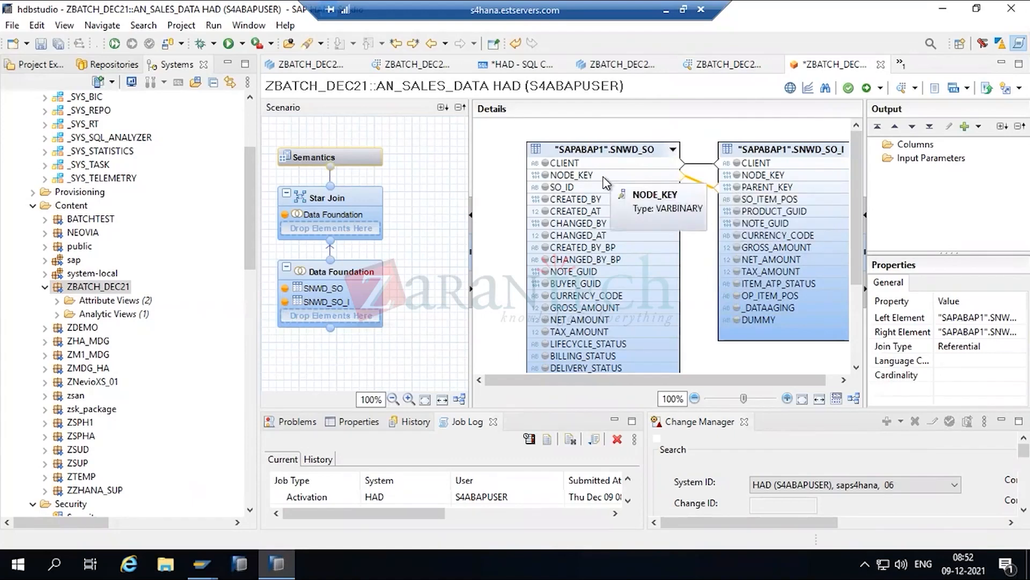
- Set the join between SNWD_SO and SNWD_SO_I to type Inner with cardinality 1..n, and validate it
double_click(700, 185)
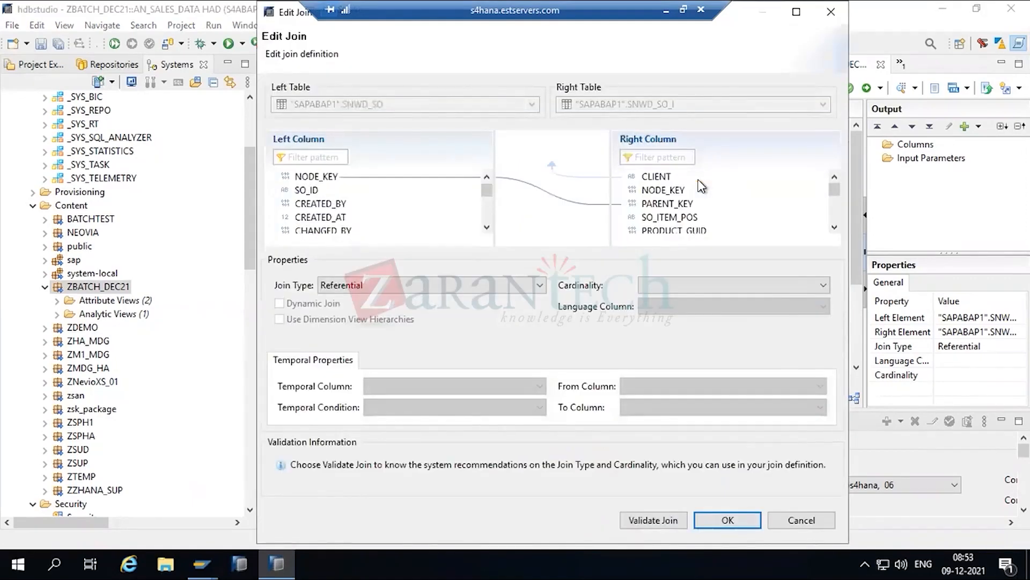
left_click(533, 286)
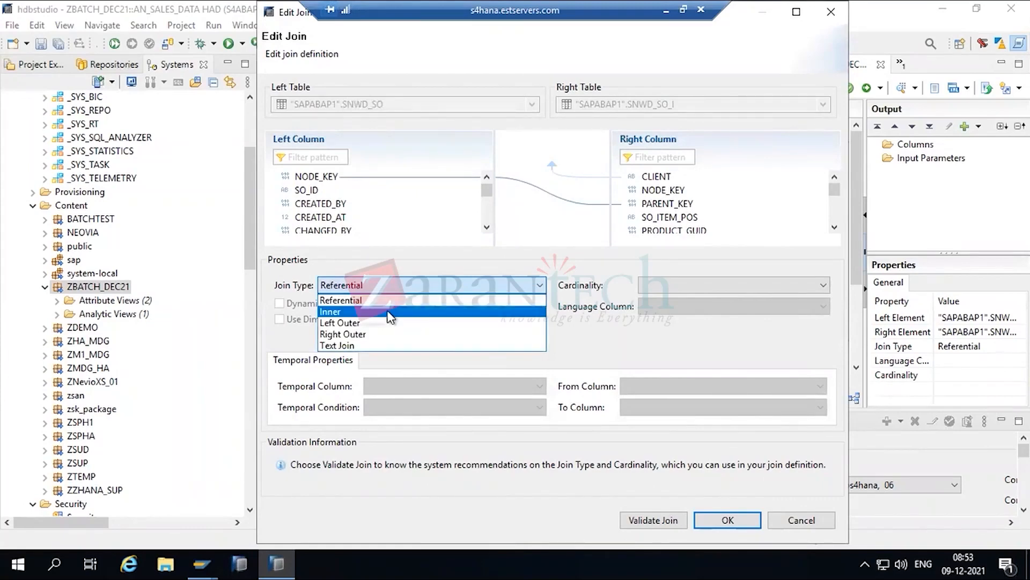
left_click(389, 312)
left_click(823, 285)
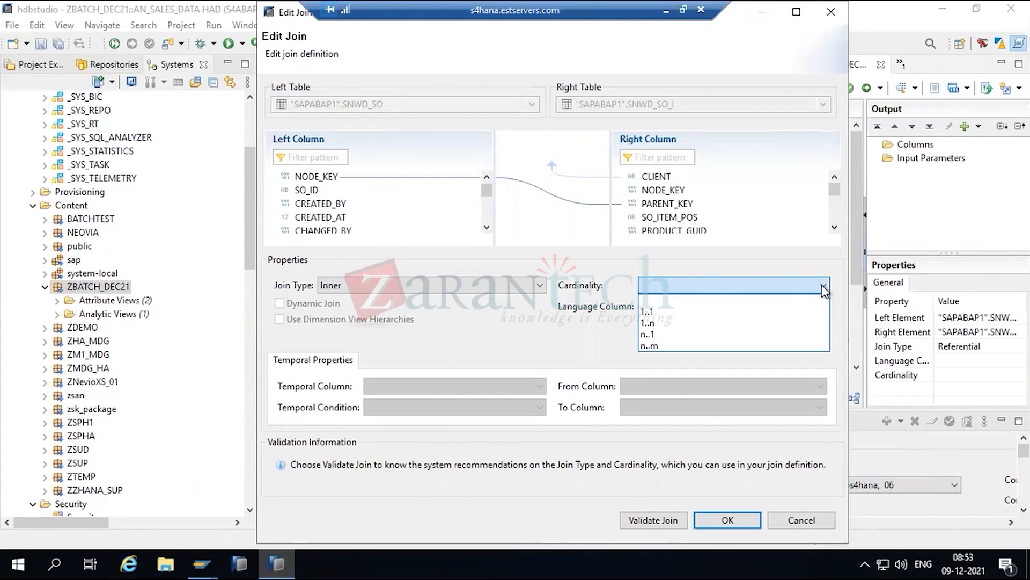
left_click(694, 323)
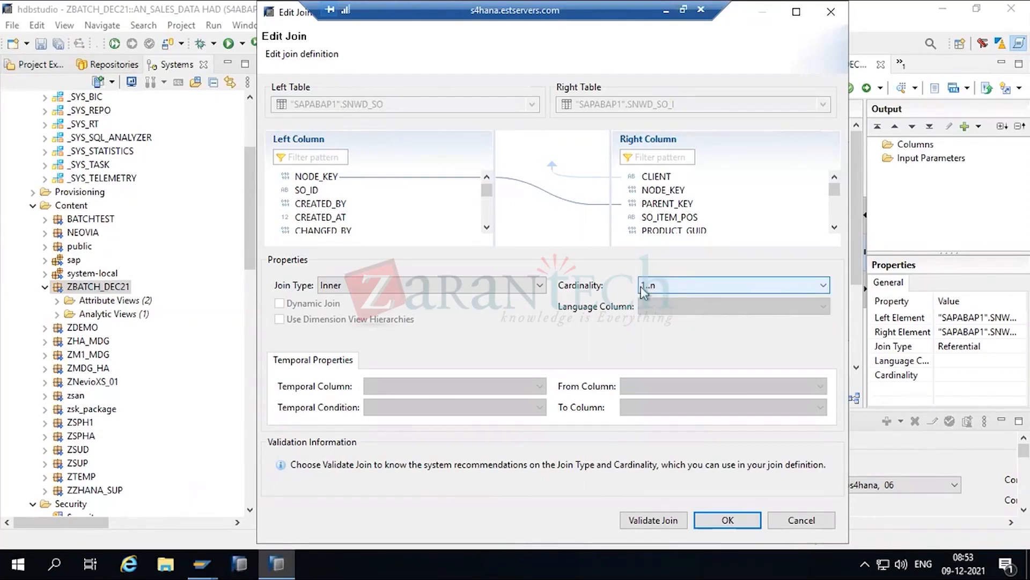
left_click(830, 289)
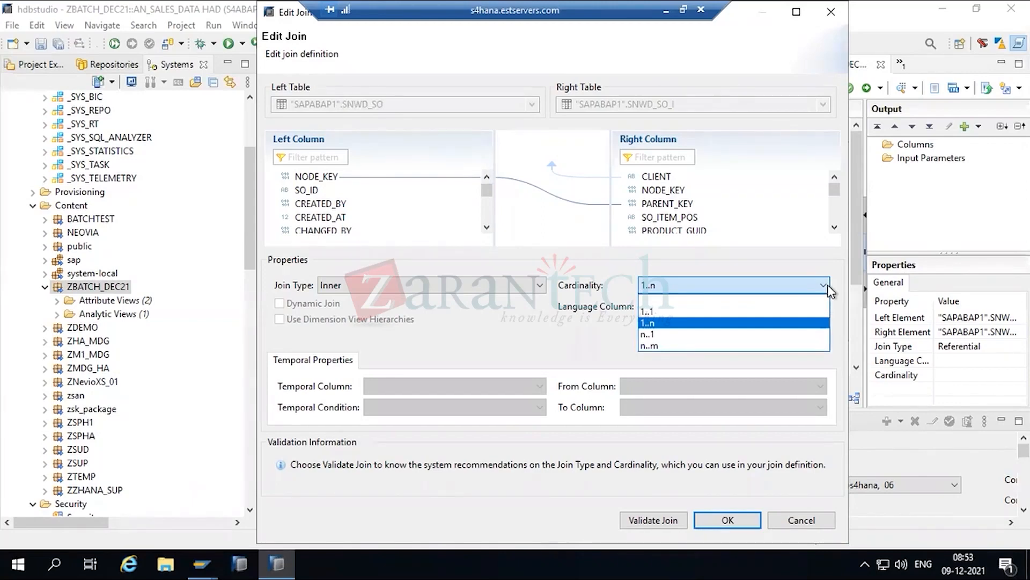
left_click(696, 324)
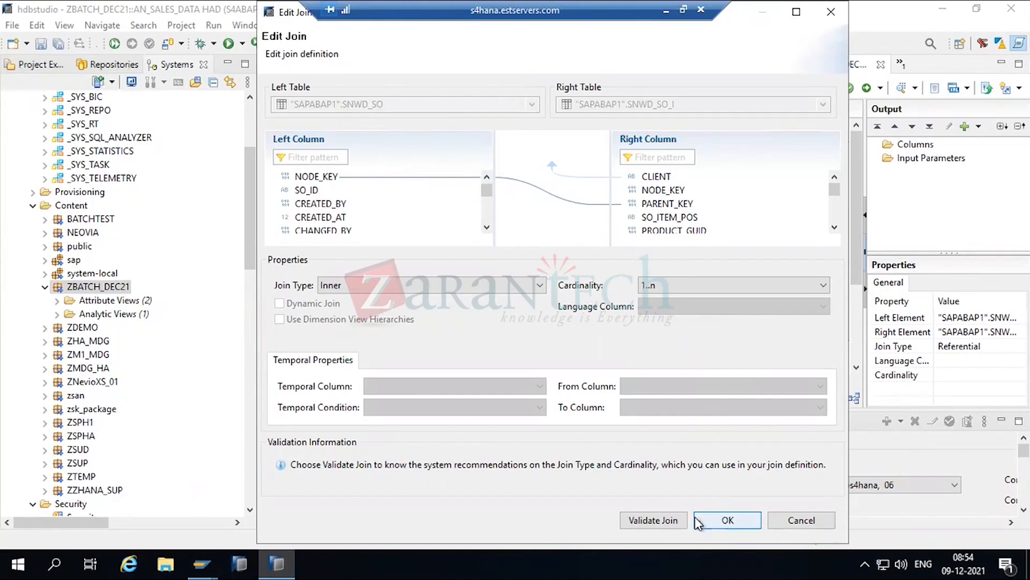
left_click(661, 517)
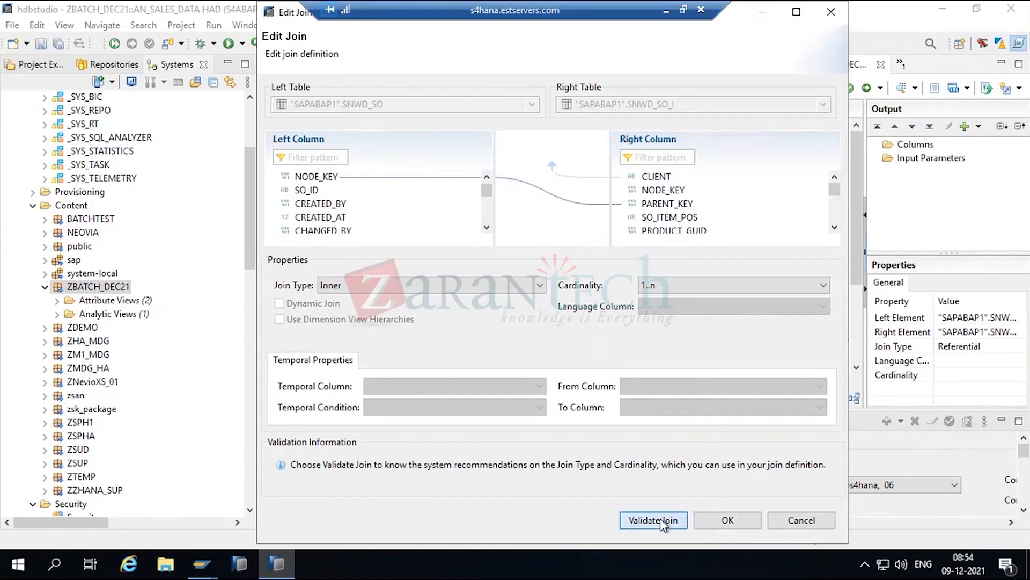
left_click(729, 521)
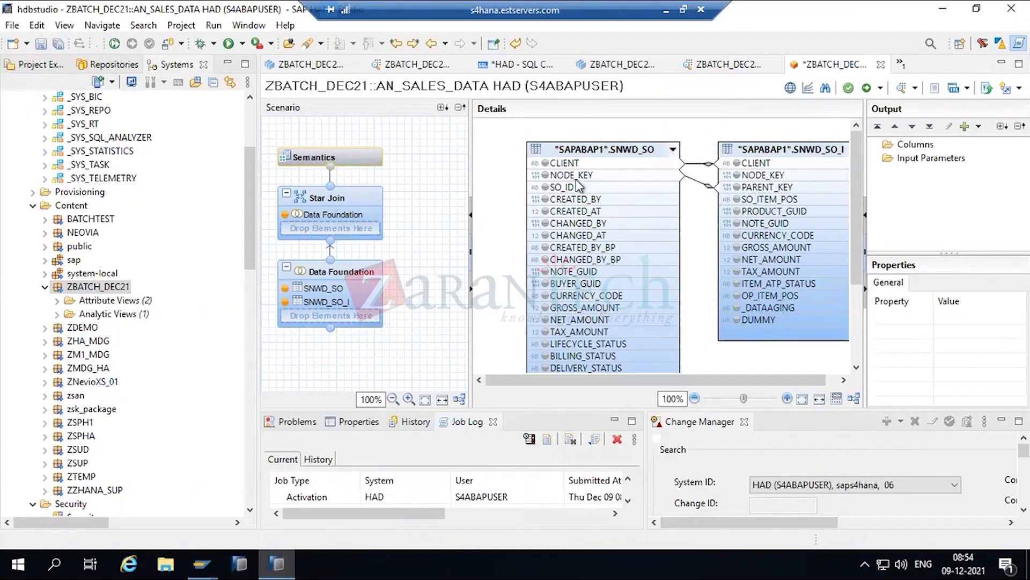
- Add NODE_KEY, GROSS_AMOUNT, CURRENCY_CODE, BUYER_GUID and LIFECYCLE_STATUS from SNWD_SO and PRODUCT_GUID from SNWD_SO_I to the output
left_click(546, 176)
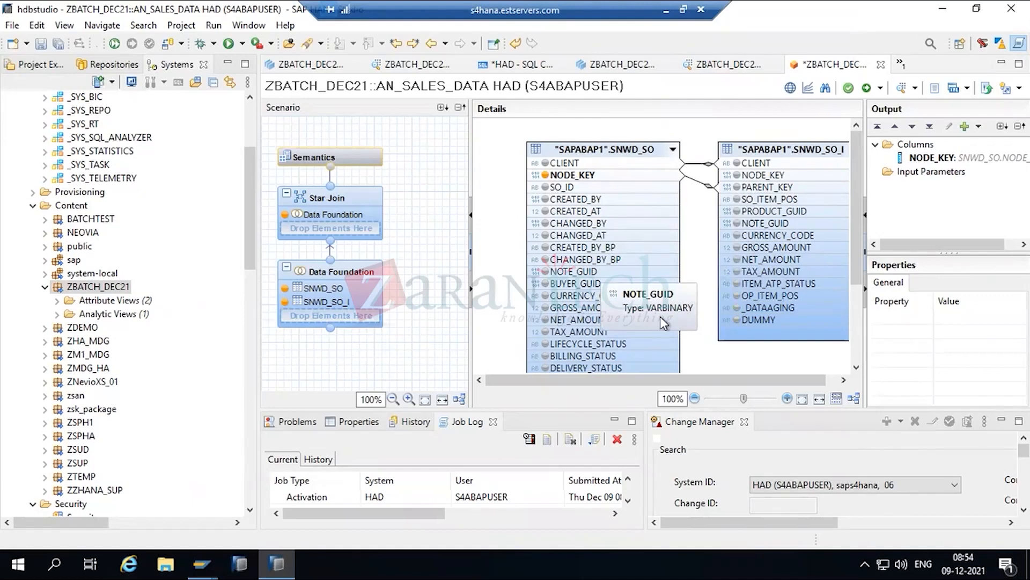
left_click(546, 308)
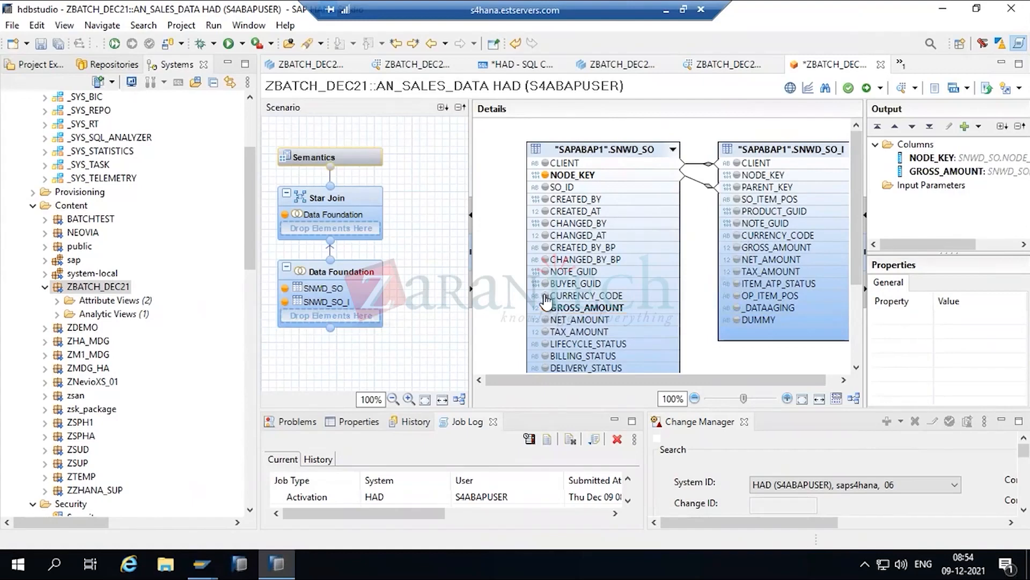
left_click(545, 296)
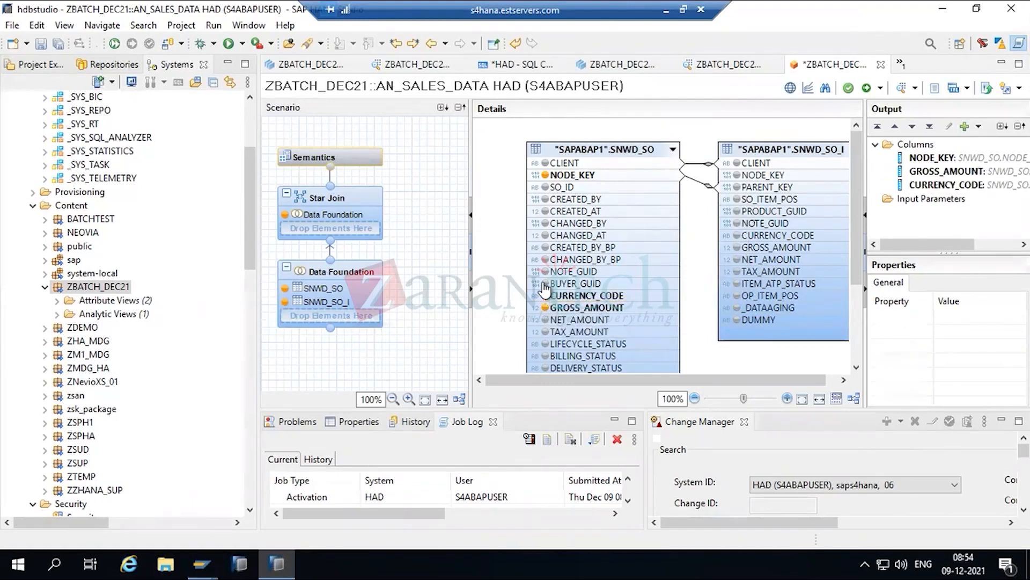
left_click(545, 283)
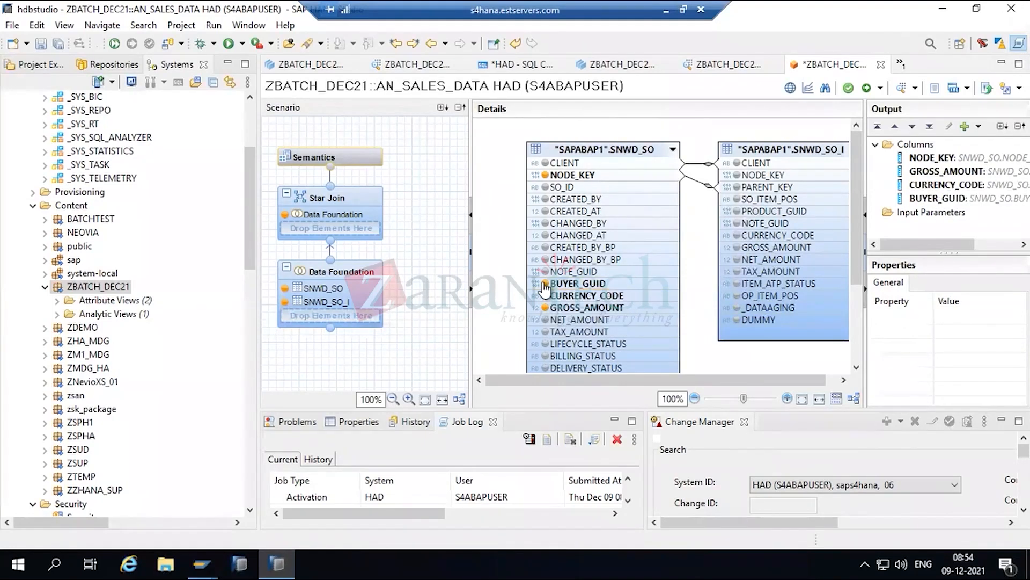
left_click(545, 344)
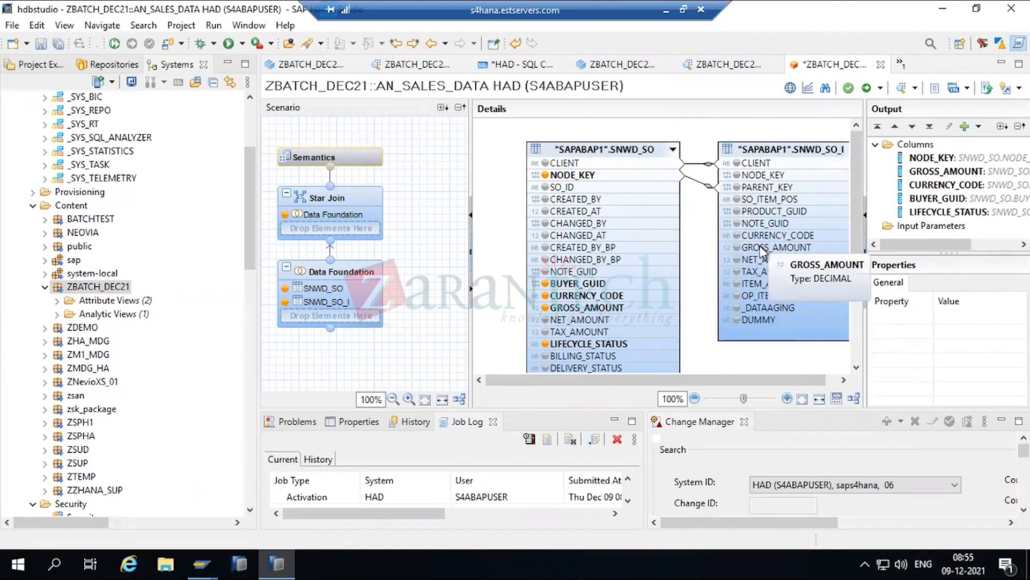
left_click(738, 212)
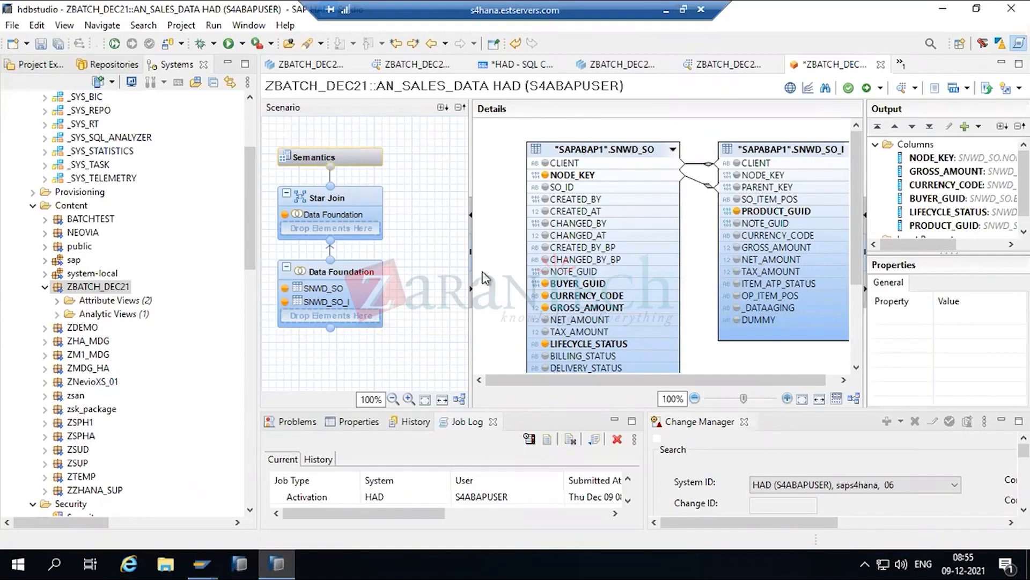
- Open the Star Join node and move its Data Foundation box to the upper-left area of the diagram
left_click(362, 196)
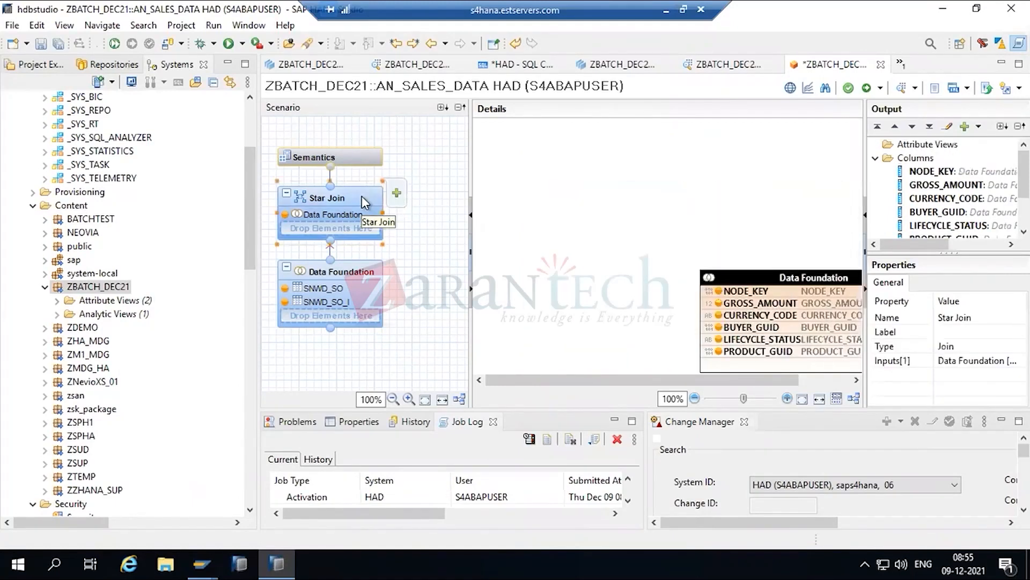
left_click(780, 276)
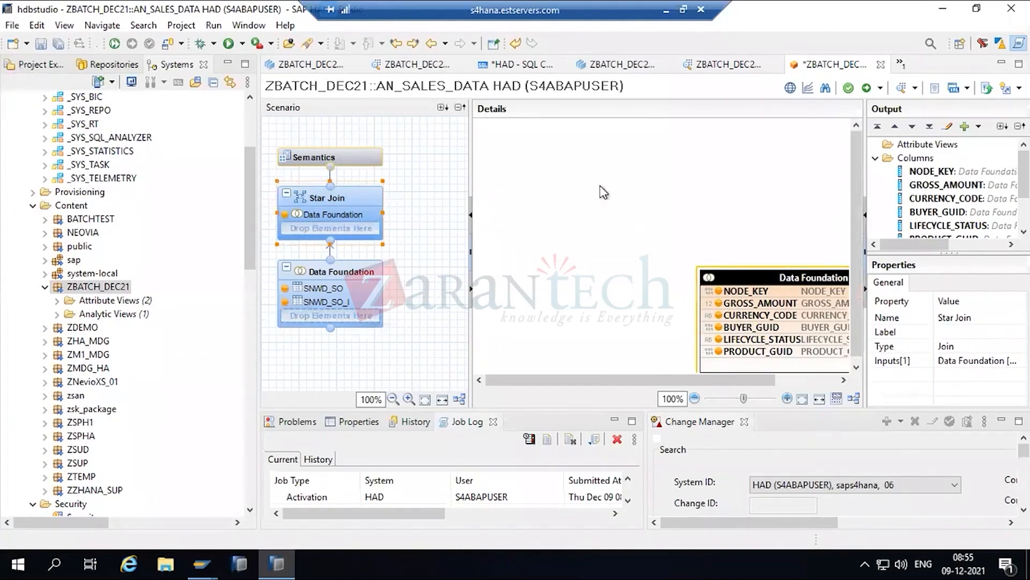
right_click(534, 149)
left_click(790, 277)
left_click_drag(790, 277, 567, 157)
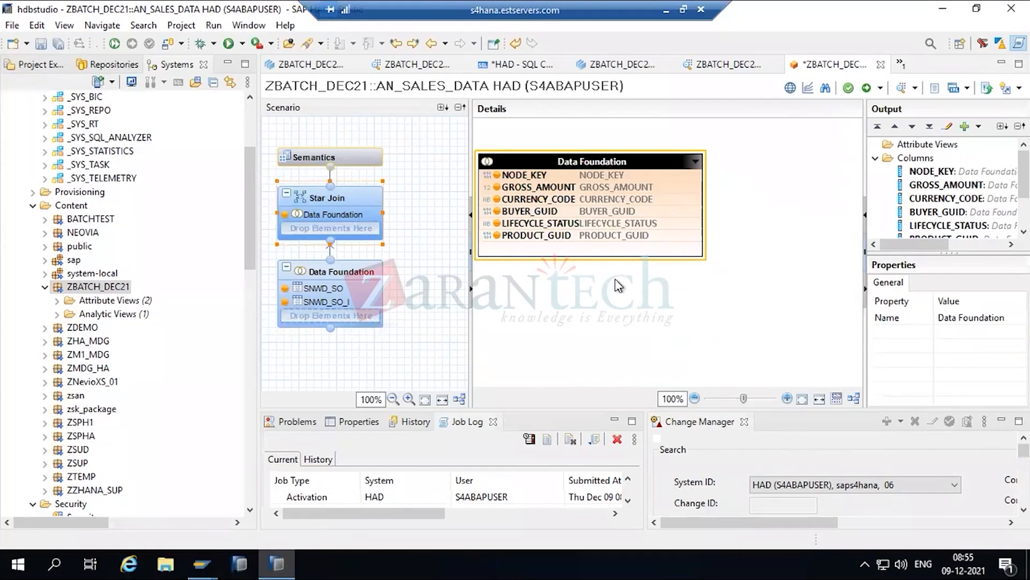
- Add the attribute view AT_PRODUCT from package ZBATCH_DEC21 to the star join
mouse_move(351, 198)
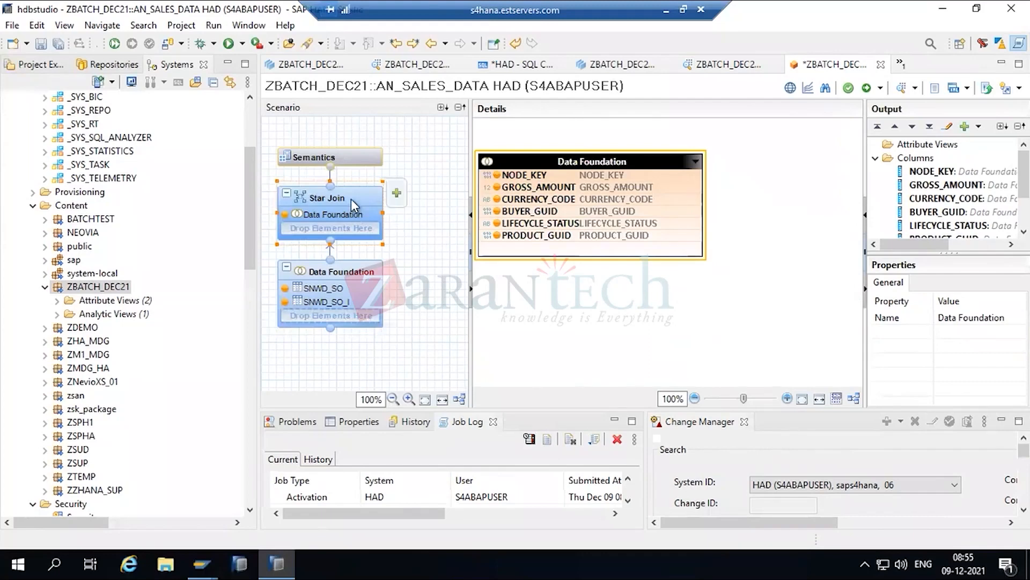
left_click(396, 195)
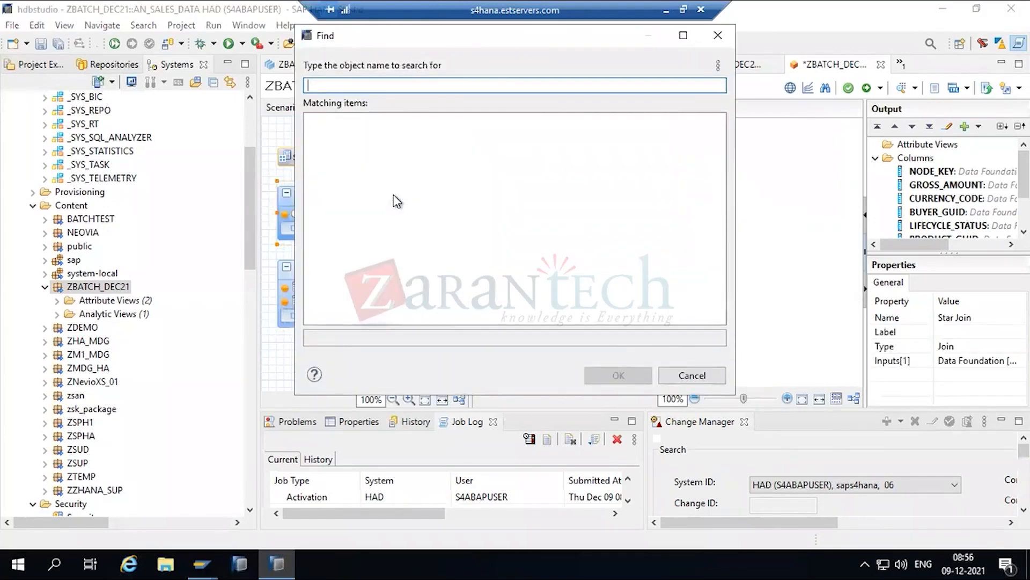
type("AT")
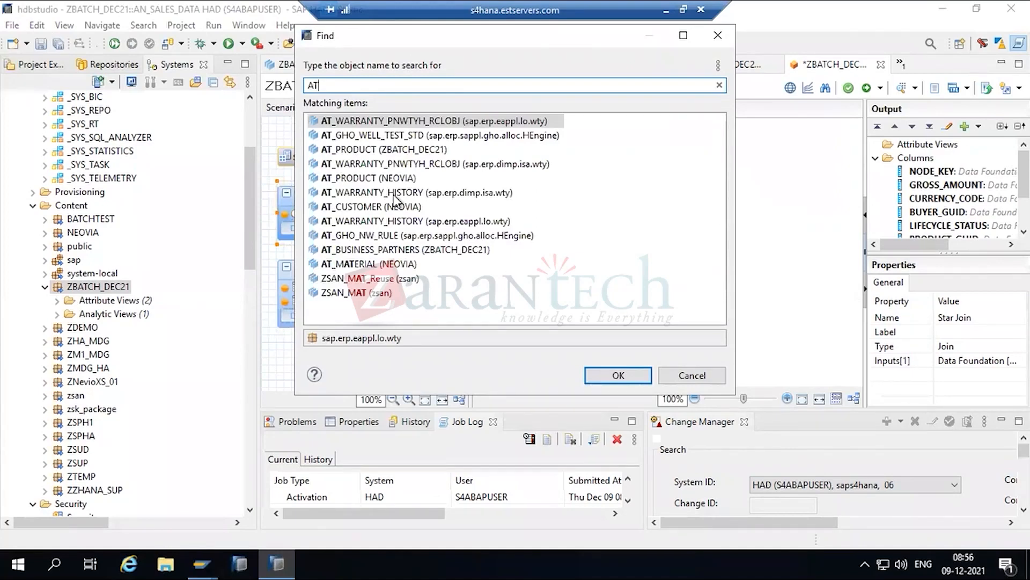
type("_")
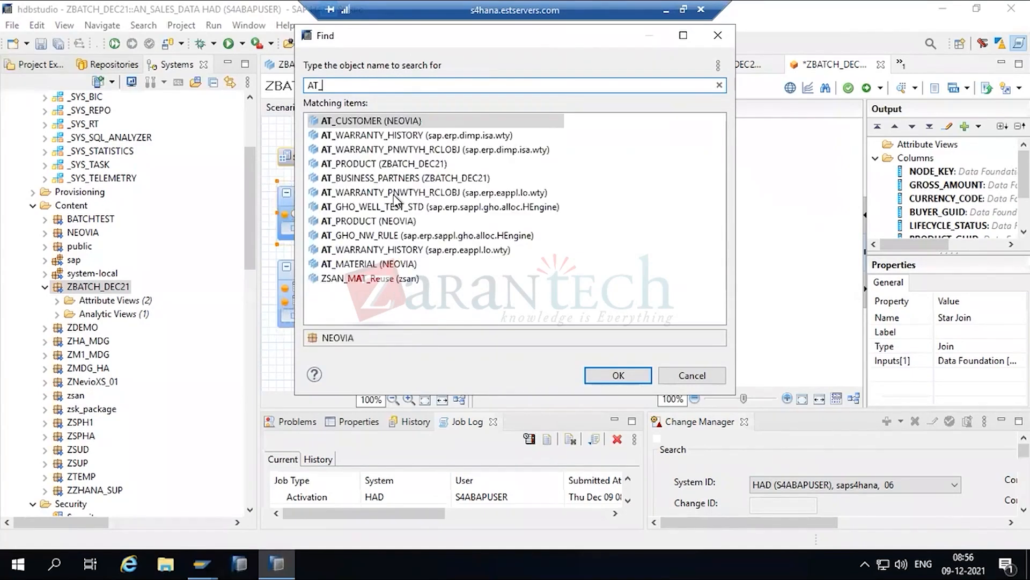
type("PROD")
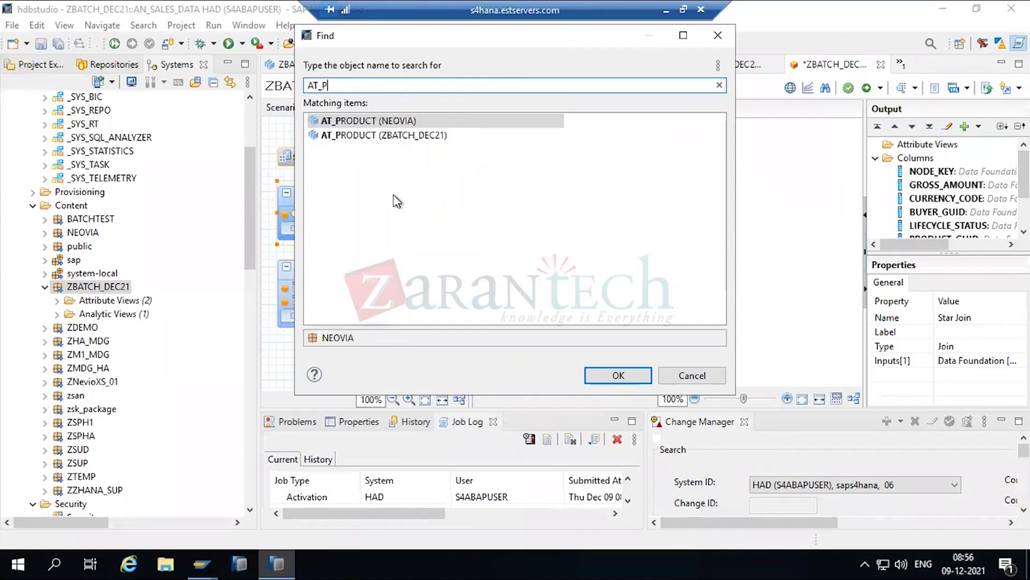
double_click(383, 135)
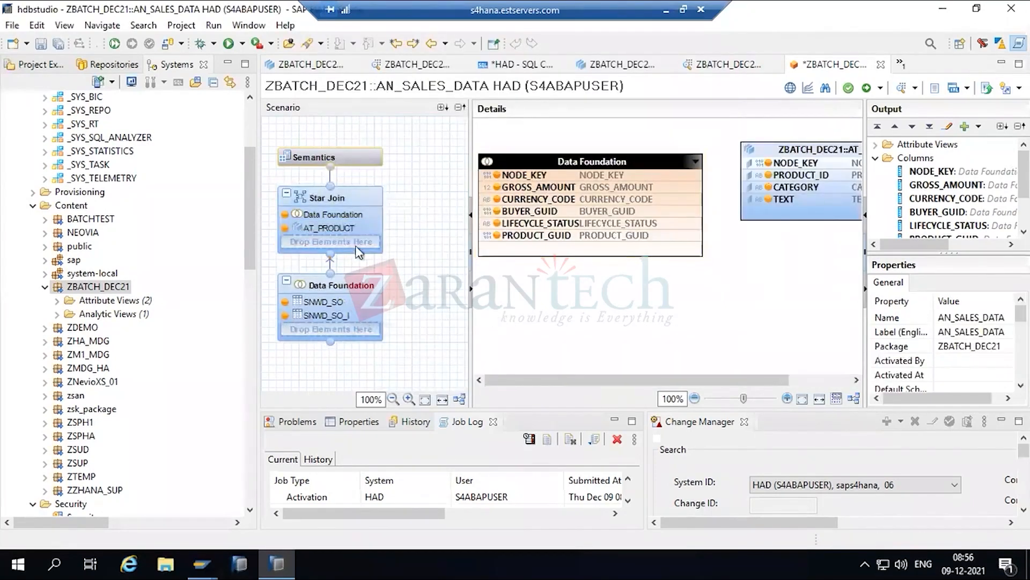
- Add the attribute view AT_BUSINESS_PARTNERS from package ZBATCH_DEC21 to the star join
left_click(397, 195)
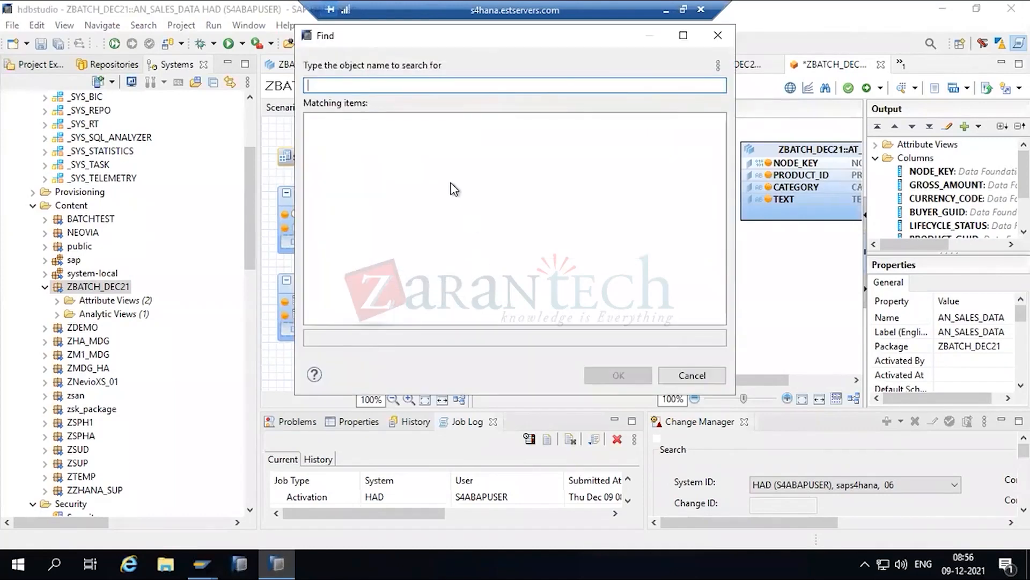
type("AT_BUSIN")
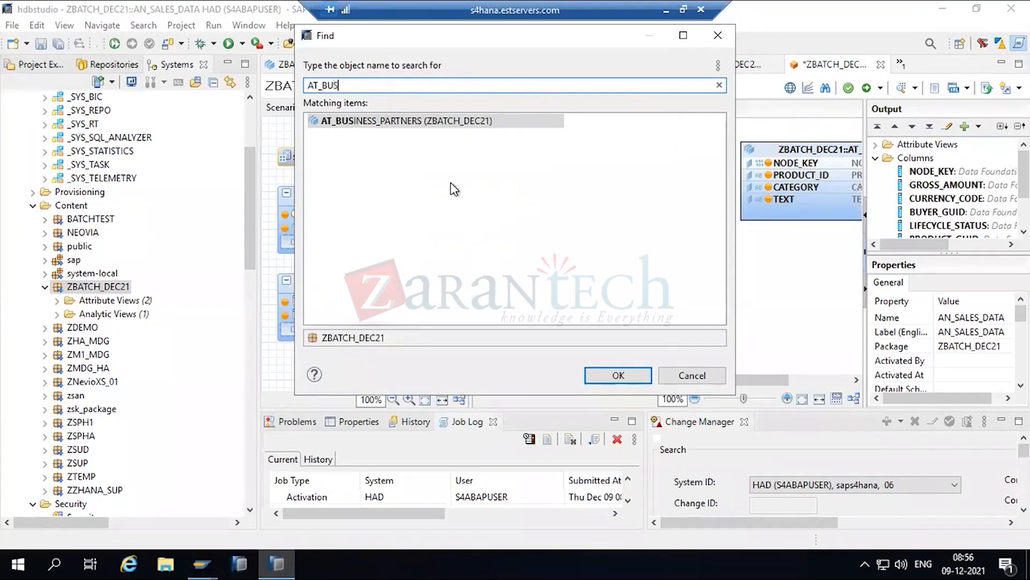
double_click(374, 119)
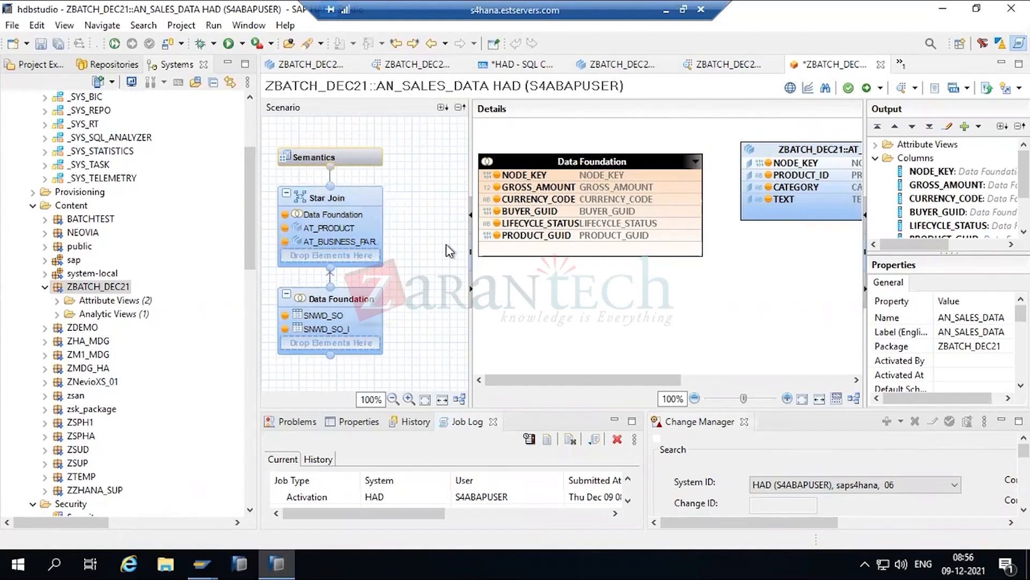
- Arrange the star join diagram with AT_PRODUCT just below the Data Foundation box and AT_BUSINESS_PARTNERS to its right
left_click(786, 150)
left_click_drag(669, 338, 534, 316)
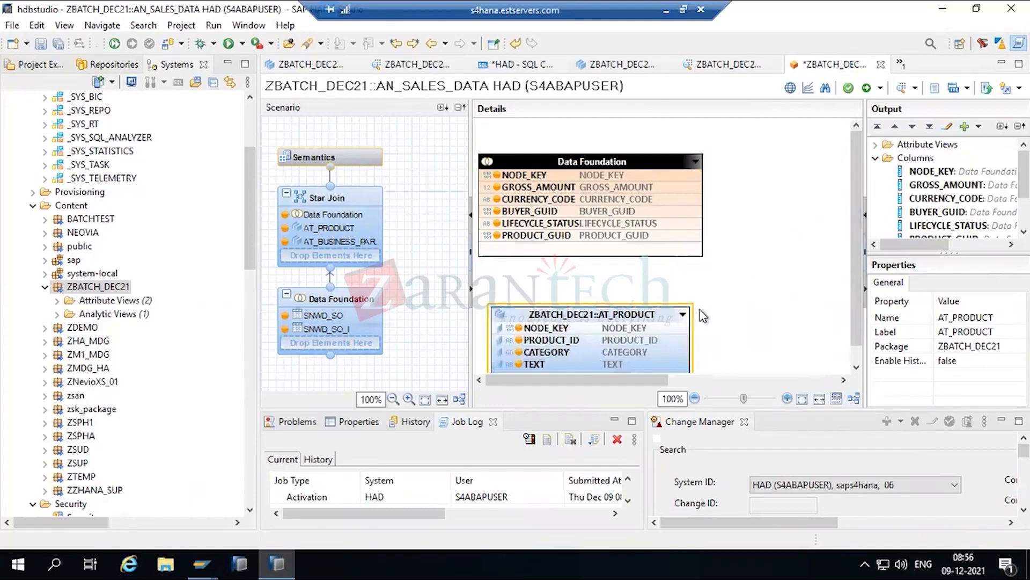
left_click(688, 380)
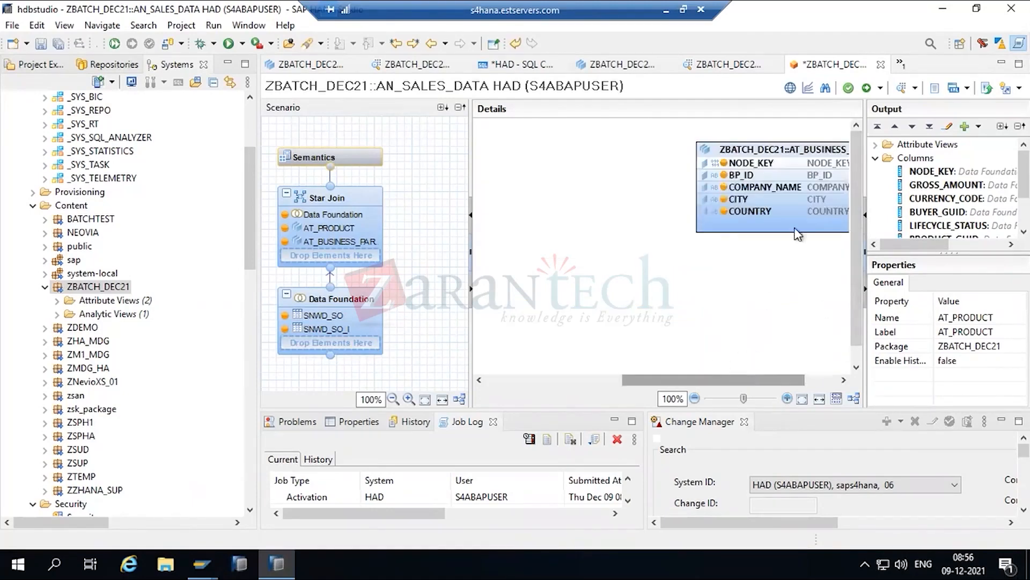
left_click_drag(756, 145, 490, 194)
left_click_drag(676, 378, 609, 378)
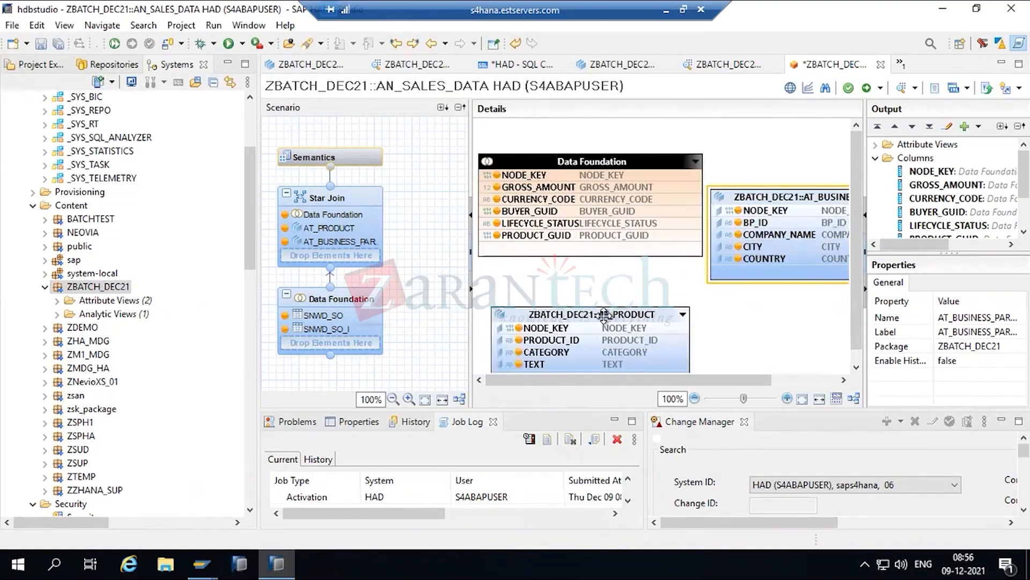
left_click_drag(605, 309, 604, 279)
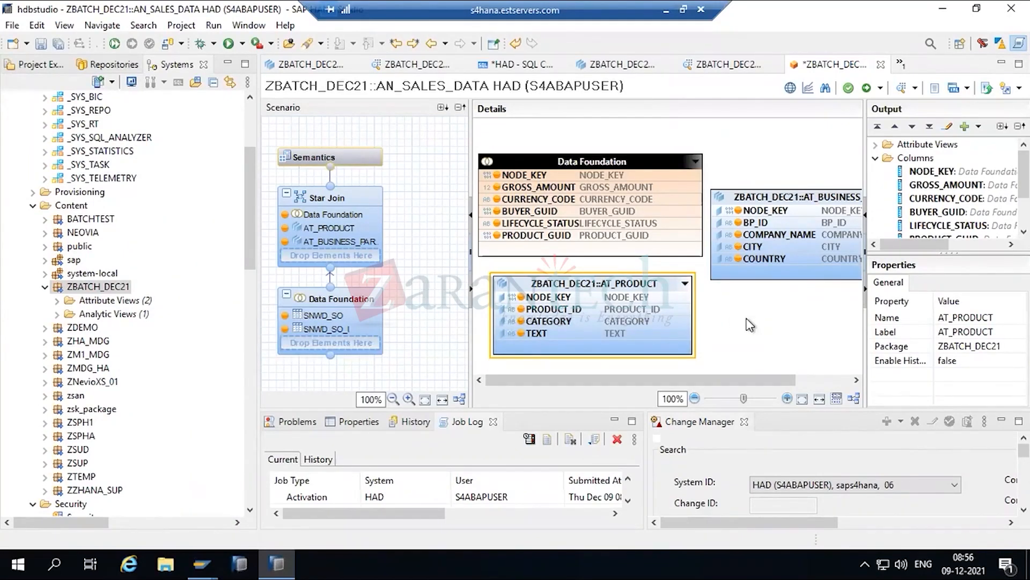
- Join BUYER_GUID of the Data Foundation to COMPANY_NAME of AT_BUSINESS_PARTNERS and move the AT_BUSINESS_PARTNERS box further up and right
left_click(750, 325)
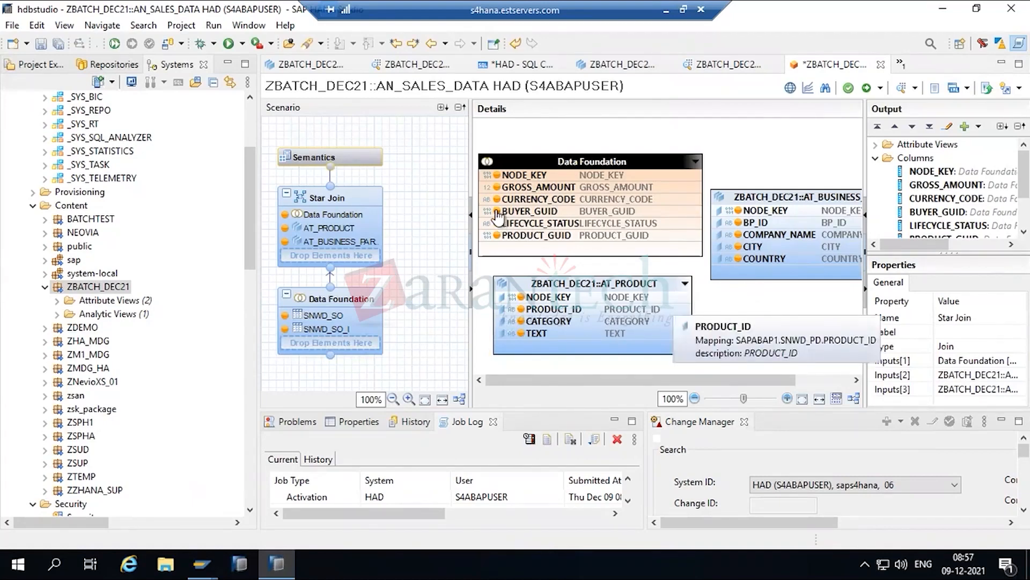
mouse_move(499, 217)
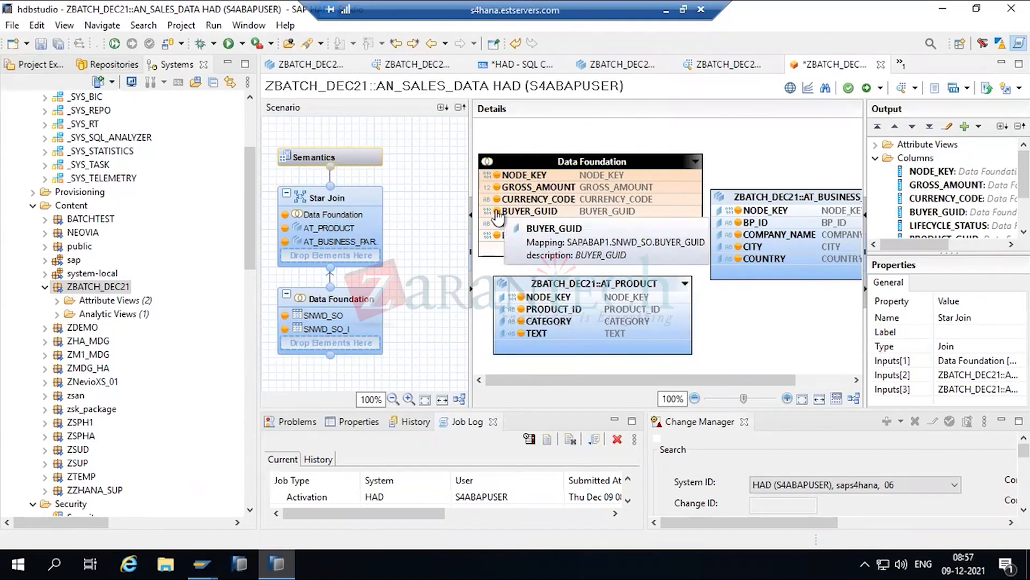
left_click_drag(499, 218, 740, 236)
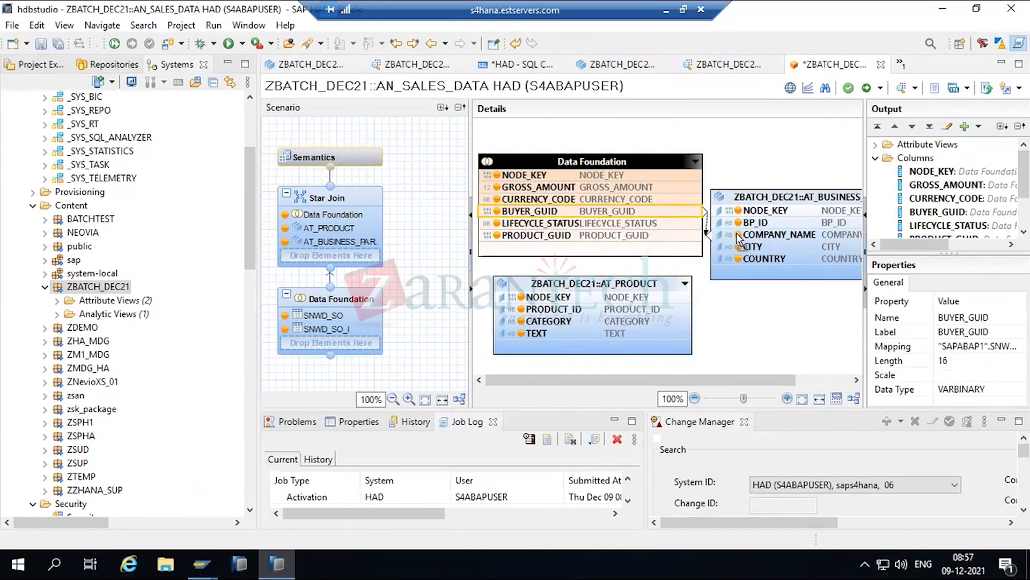
left_click_drag(779, 191, 825, 153)
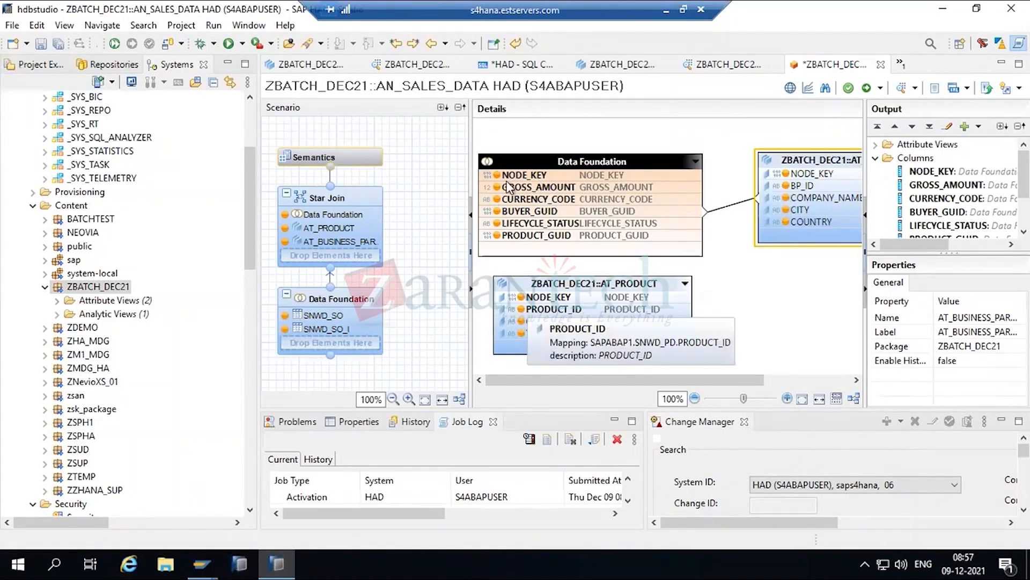
- Join PRODUCT_ID of AT_PRODUCT to NODE_KEY of the Data Foundation in the star join
mouse_move(501, 181)
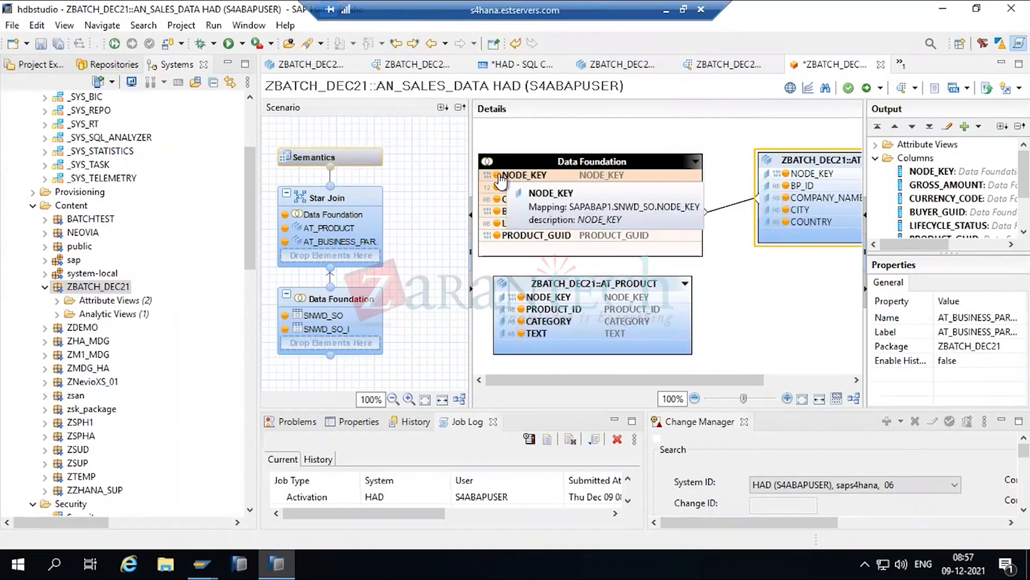
mouse_move(522, 317)
left_click_drag(522, 311, 499, 181)
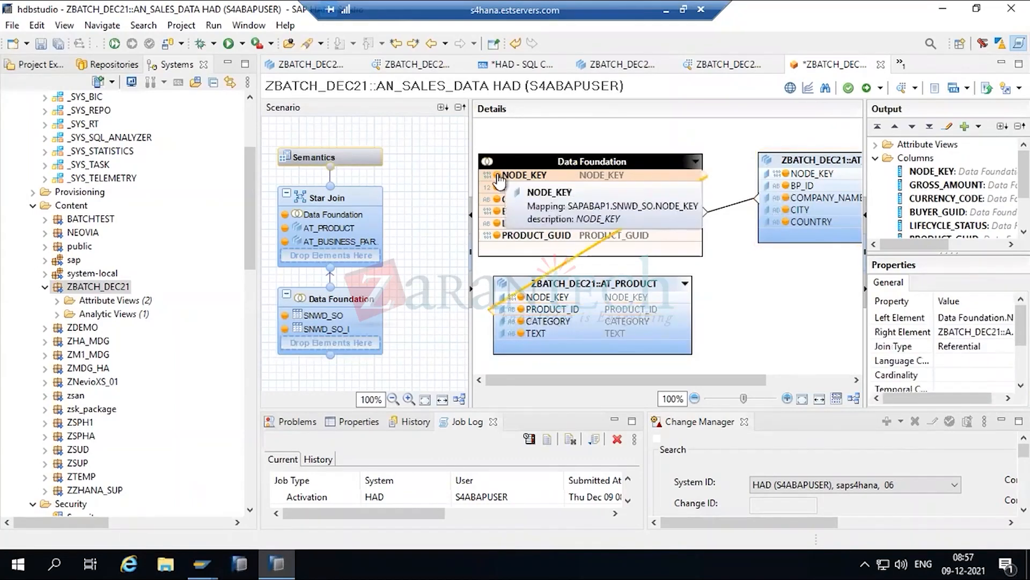
- Rearrange the star join diagram with AT_PRODUCT at the upper left and the Data Foundation box below and between both attribute views
left_click(590, 161)
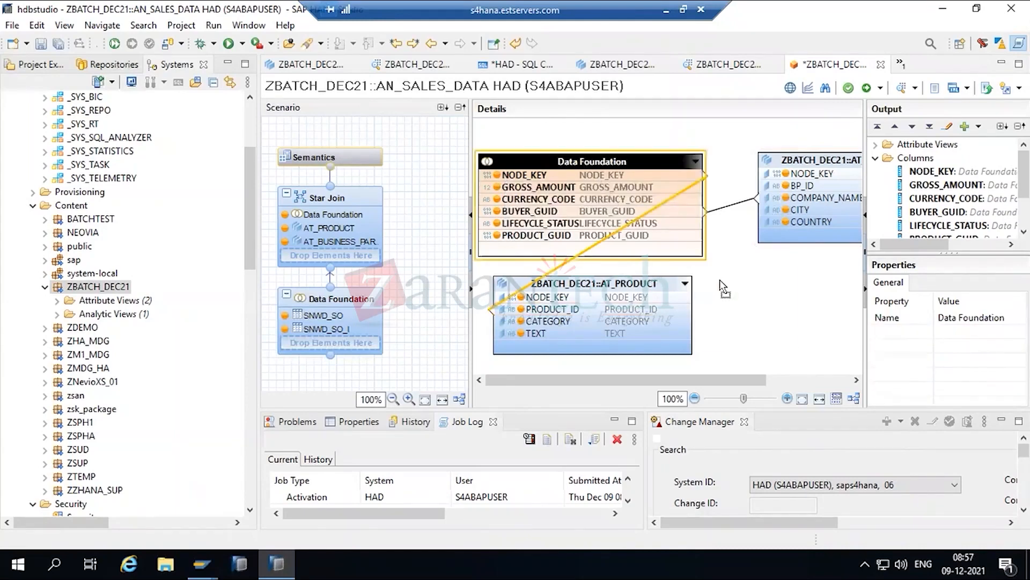
left_click_drag(721, 280, 729, 251)
left_click_drag(563, 283, 540, 155)
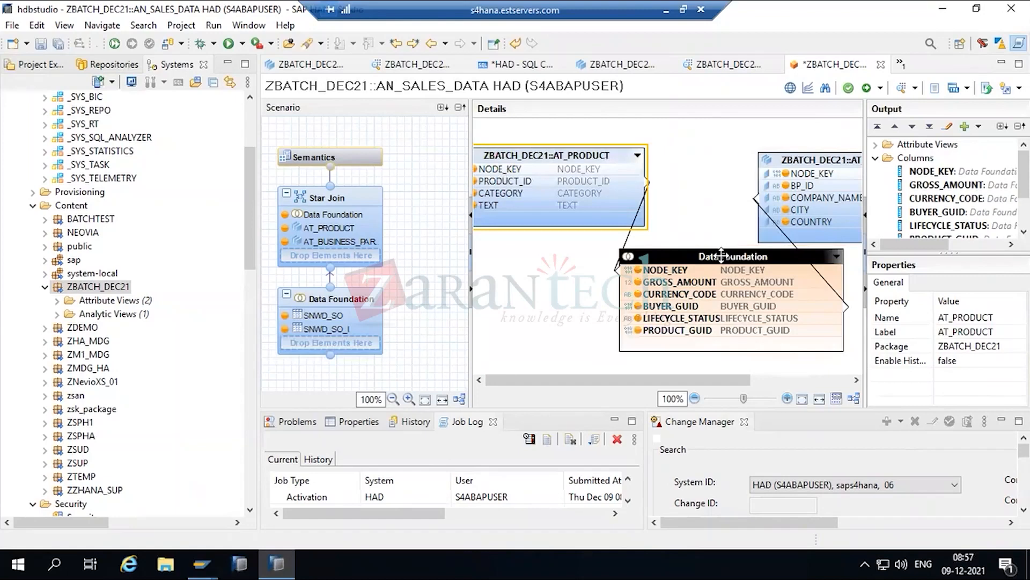
left_click_drag(711, 264, 701, 275)
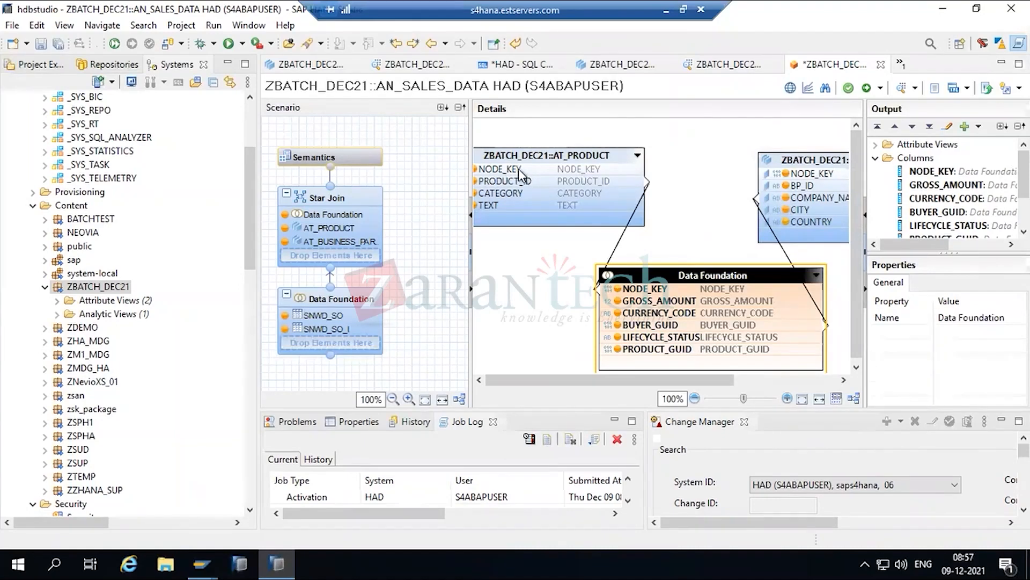
- Save the analytic view and dismiss the Auto Assign message
mouse_move(520, 174)
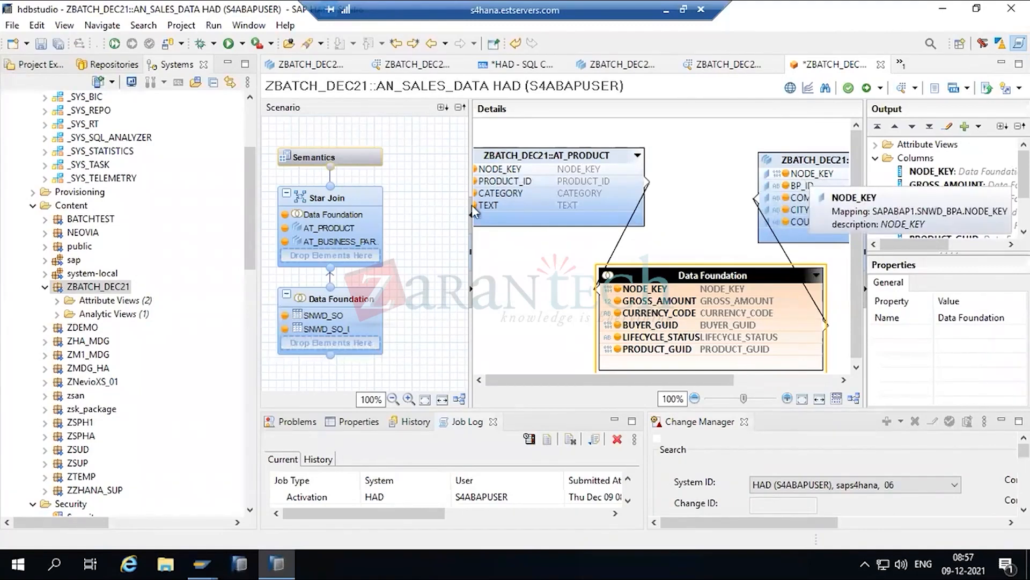
left_click(37, 46)
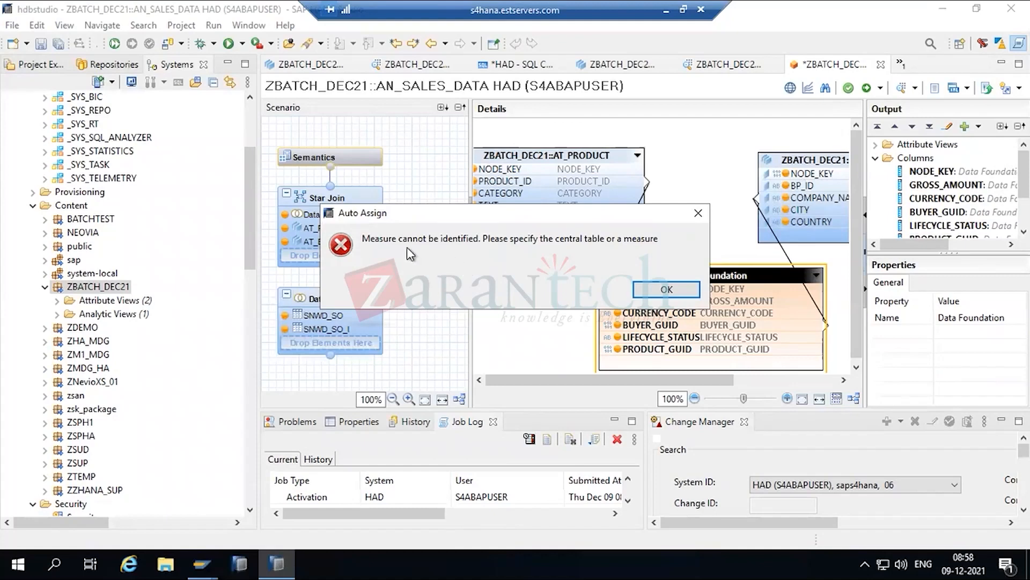
left_click(667, 290)
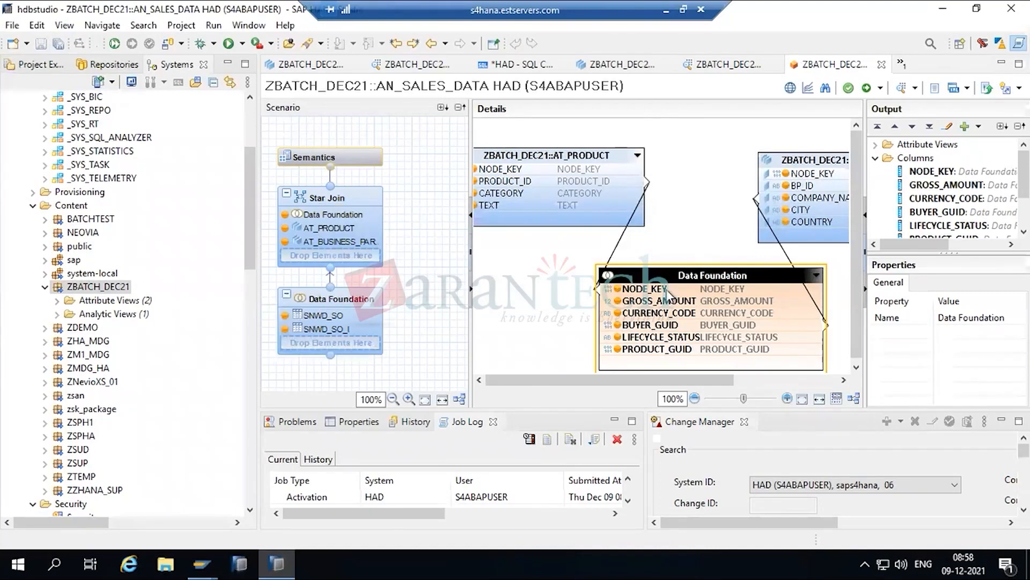
- Set the type of the local column GROSS_AMOUNT to Measure in the Semantics node
left_click(320, 157)
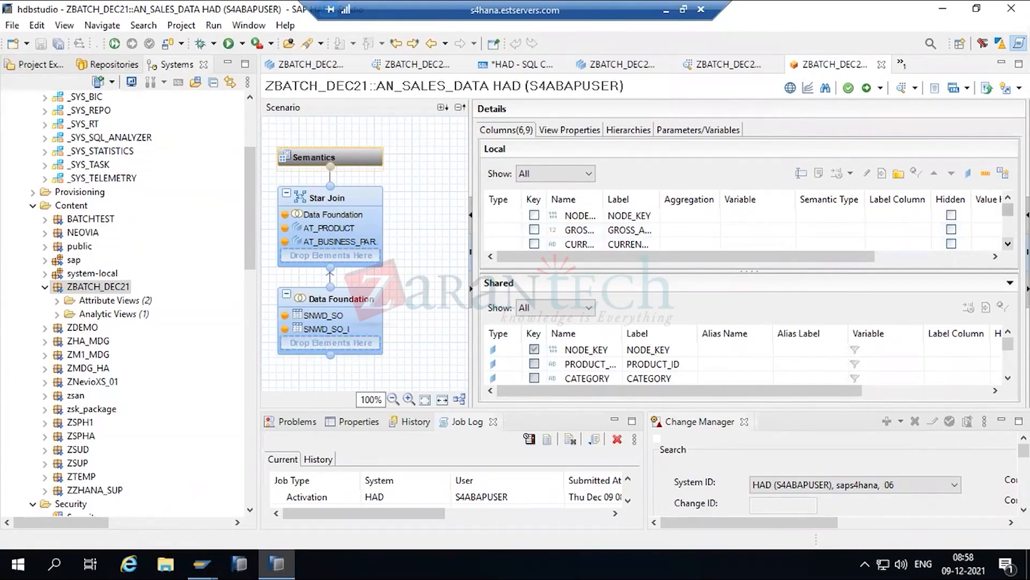
left_click(1008, 244)
left_click(1008, 244)
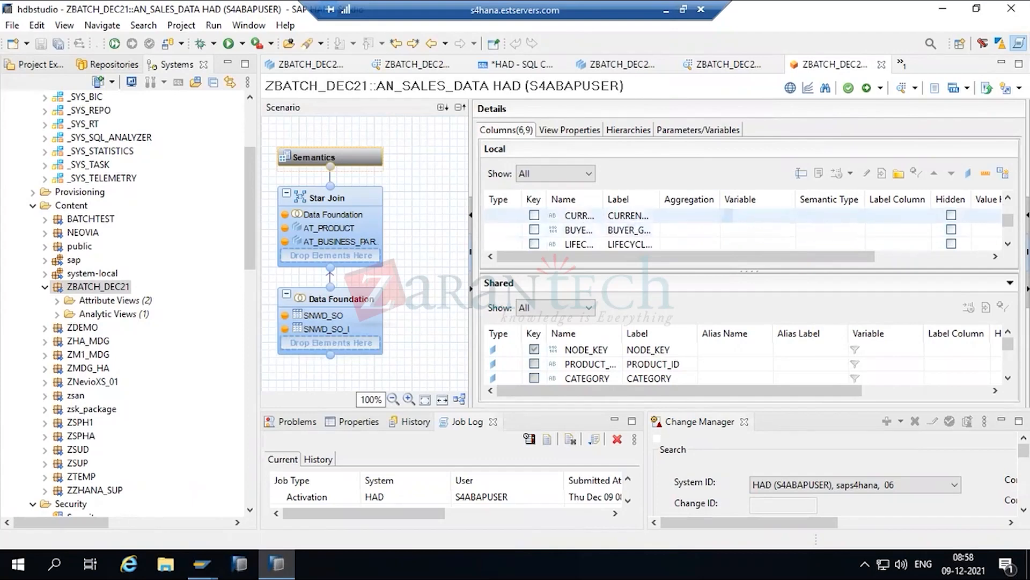
left_click(1008, 198)
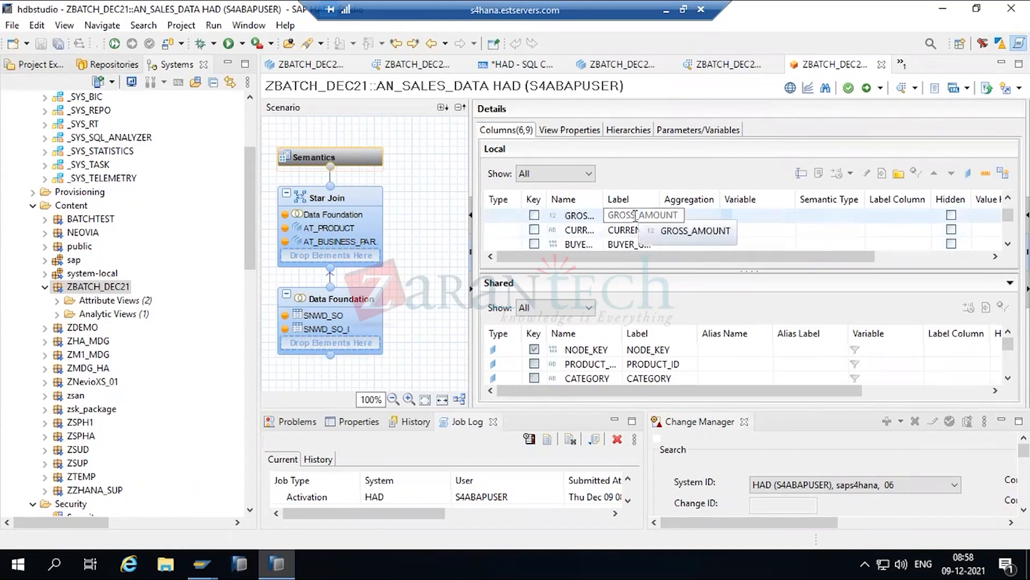
left_click(578, 215)
left_click(578, 216)
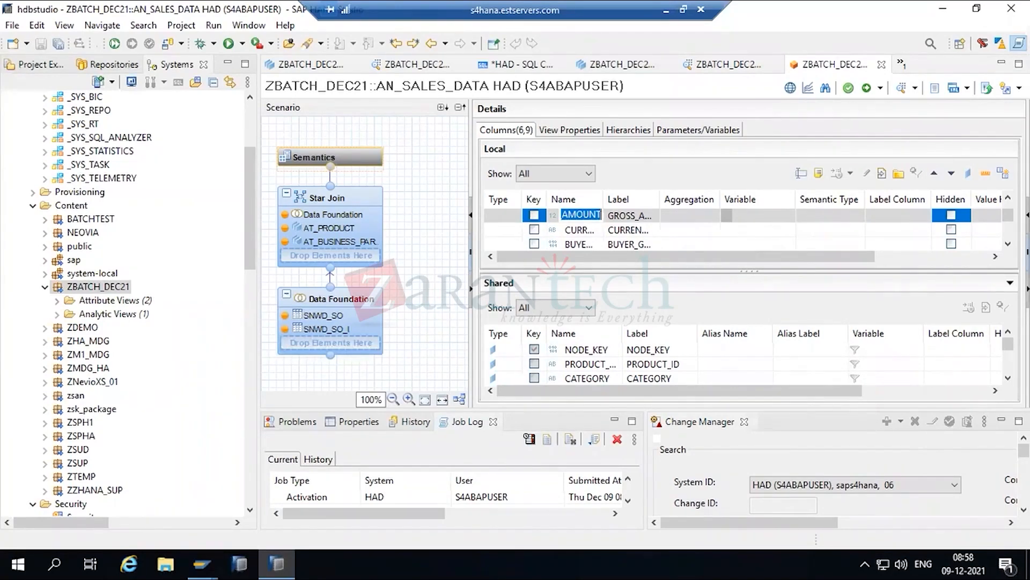
left_click(578, 134)
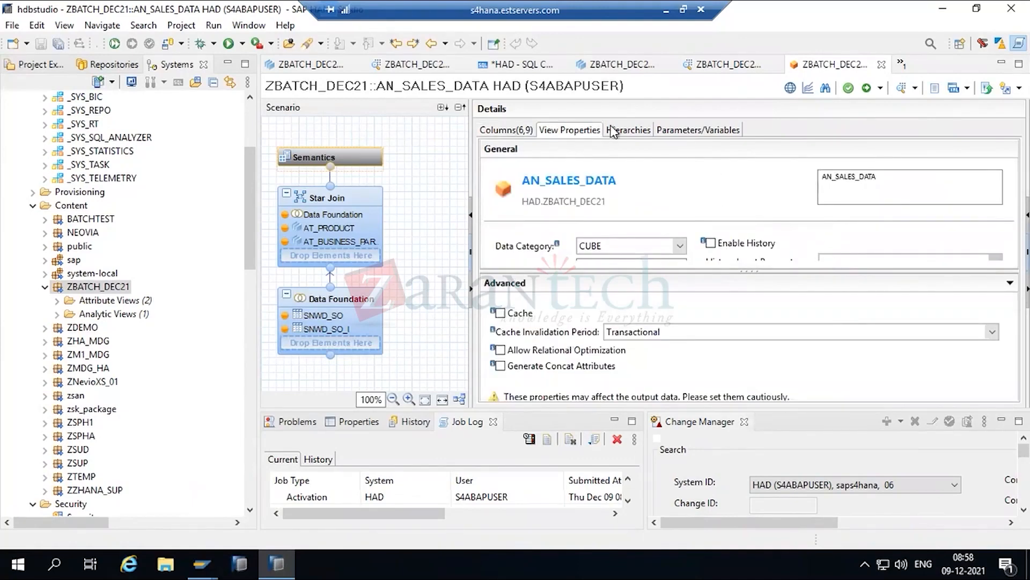
left_click(509, 134)
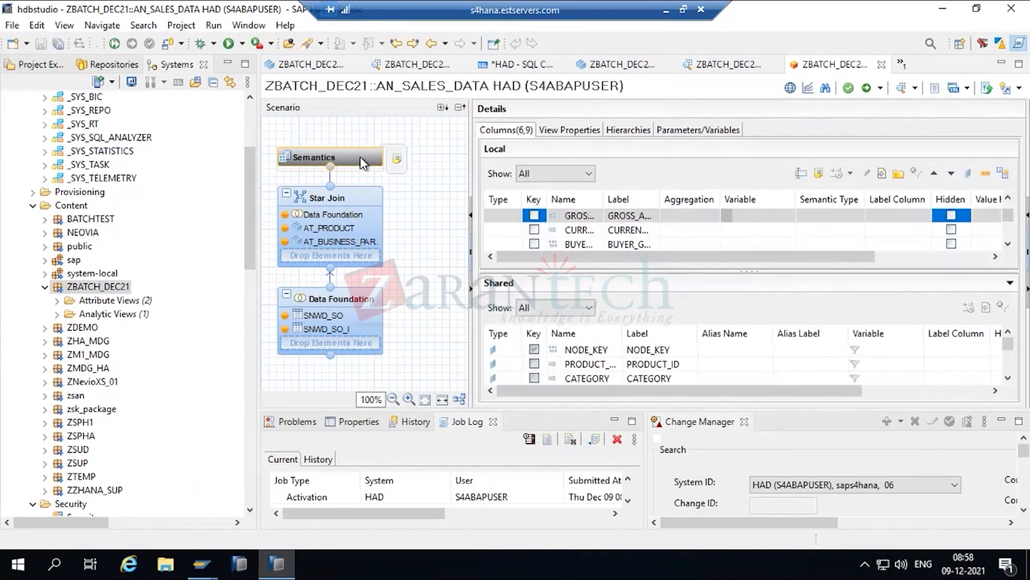
left_click(555, 215)
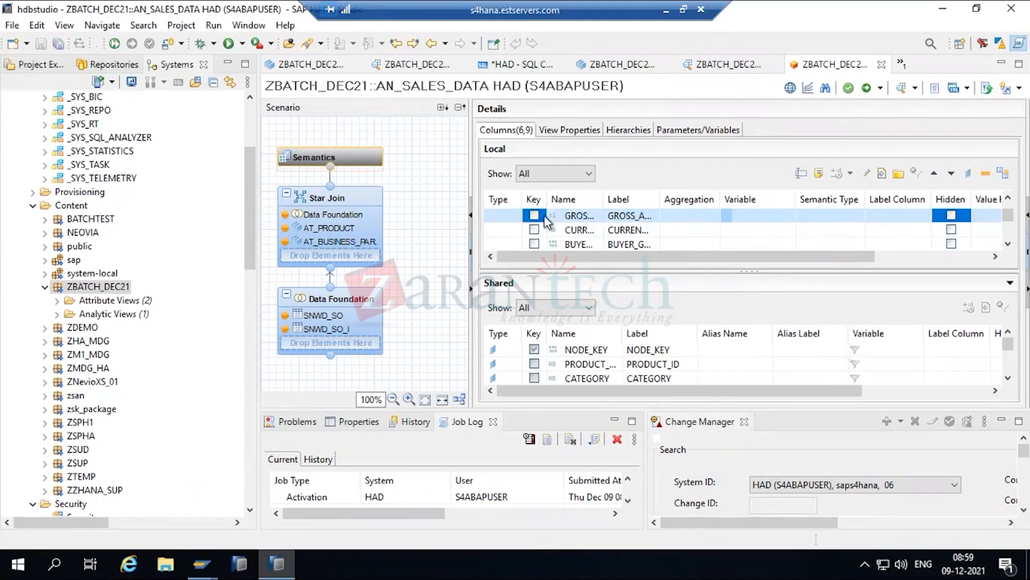
left_click(514, 215)
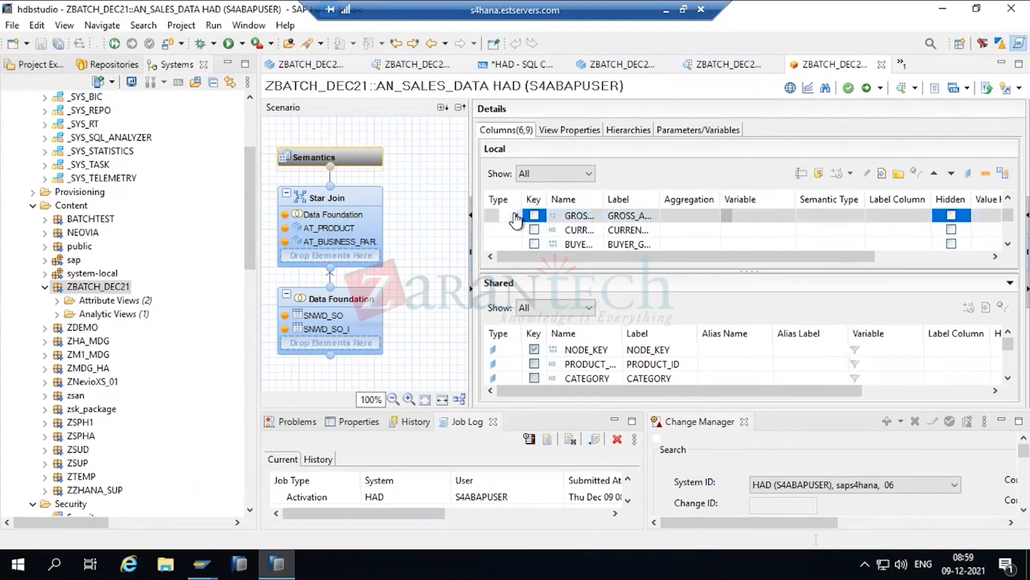
left_click(515, 217)
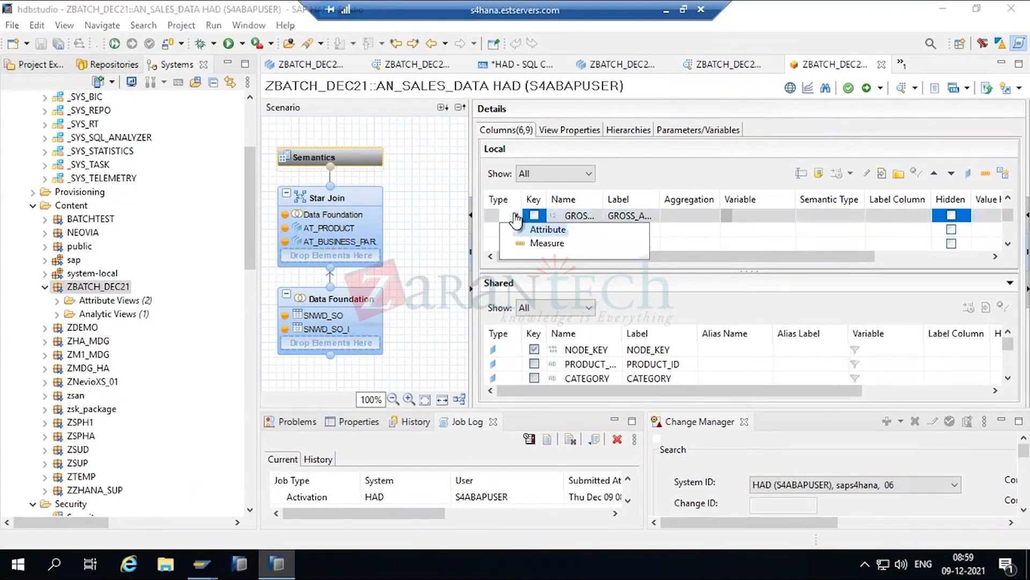
left_click(544, 243)
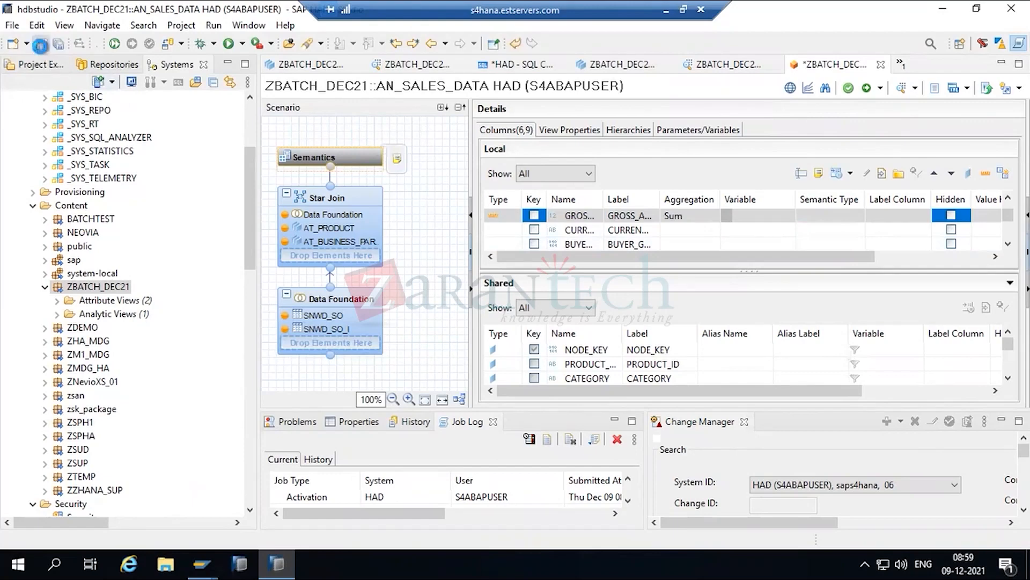
- Save the view with the proposed alias AT_BUSINESS_PARTNERS_NODE_KEY for NODE_KEY, and activate AN_SALES_DATA in package ZBATCH_DEC21
left_click(40, 44)
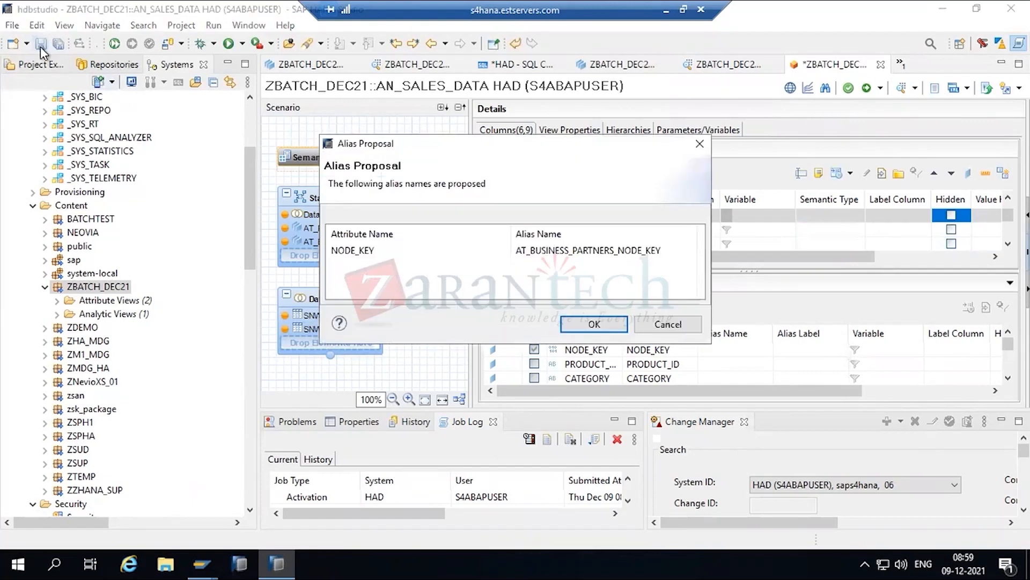
left_click(596, 324)
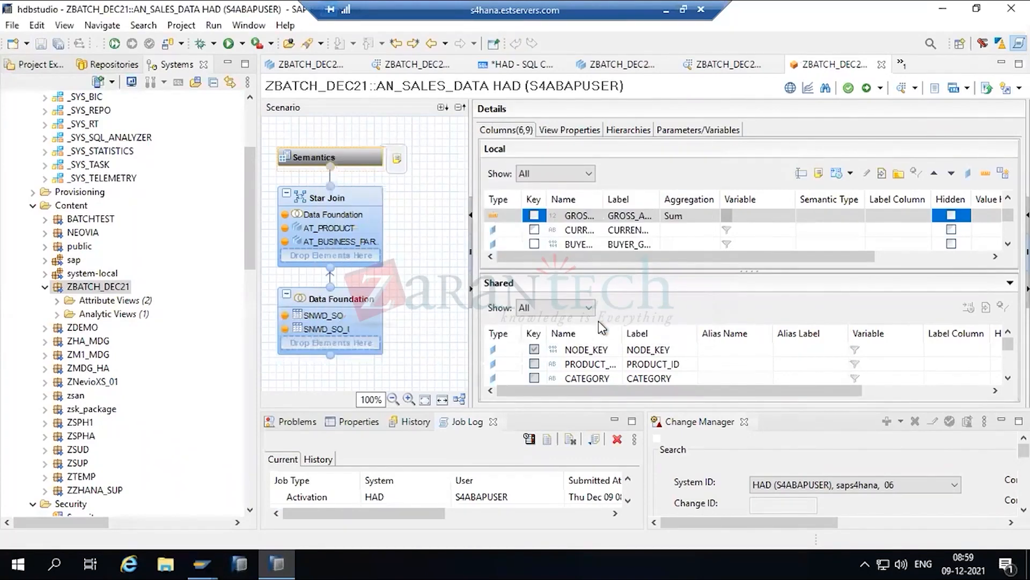
left_click(57, 314)
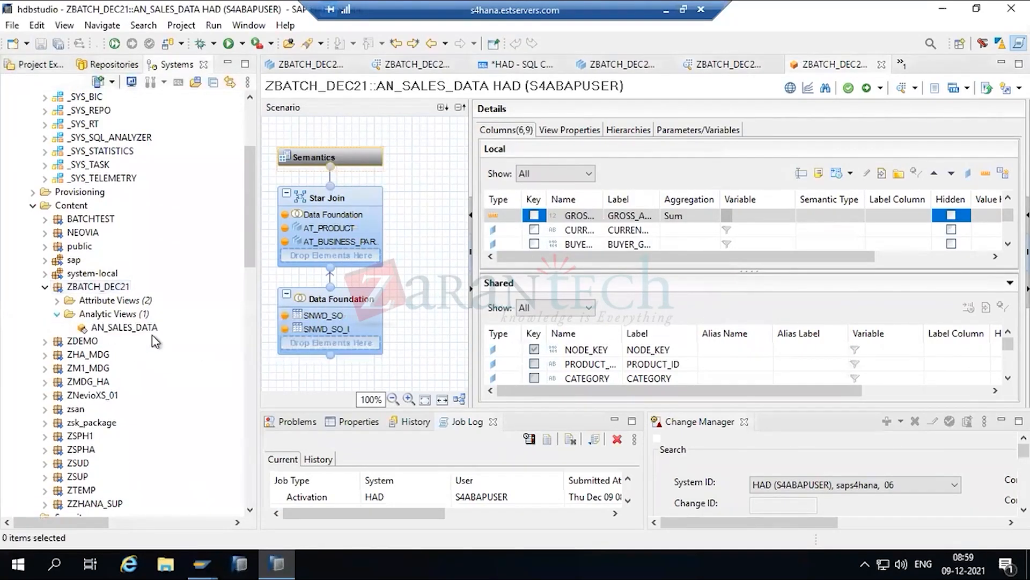
left_click(124, 328)
right_click(124, 331)
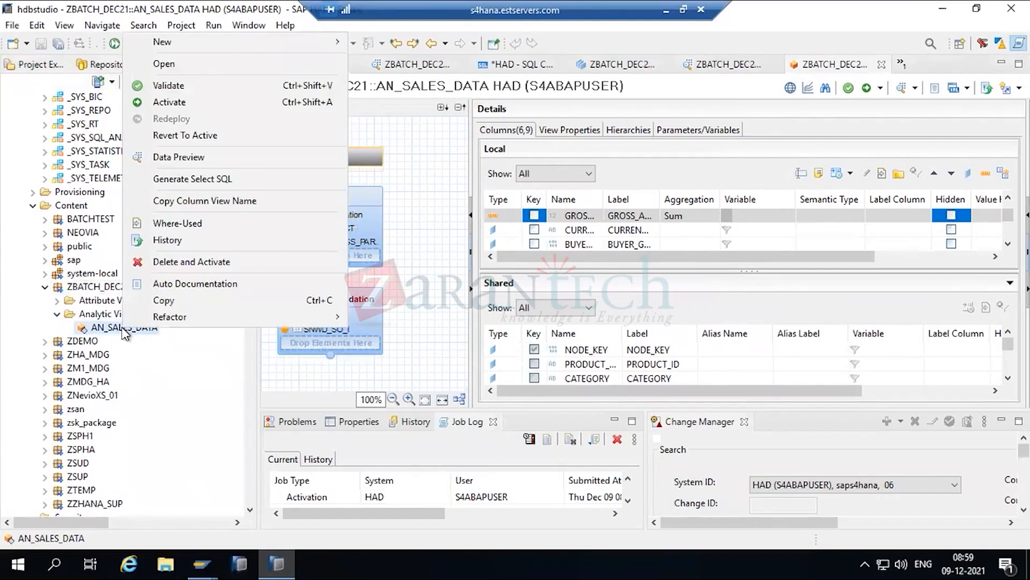
left_click(179, 110)
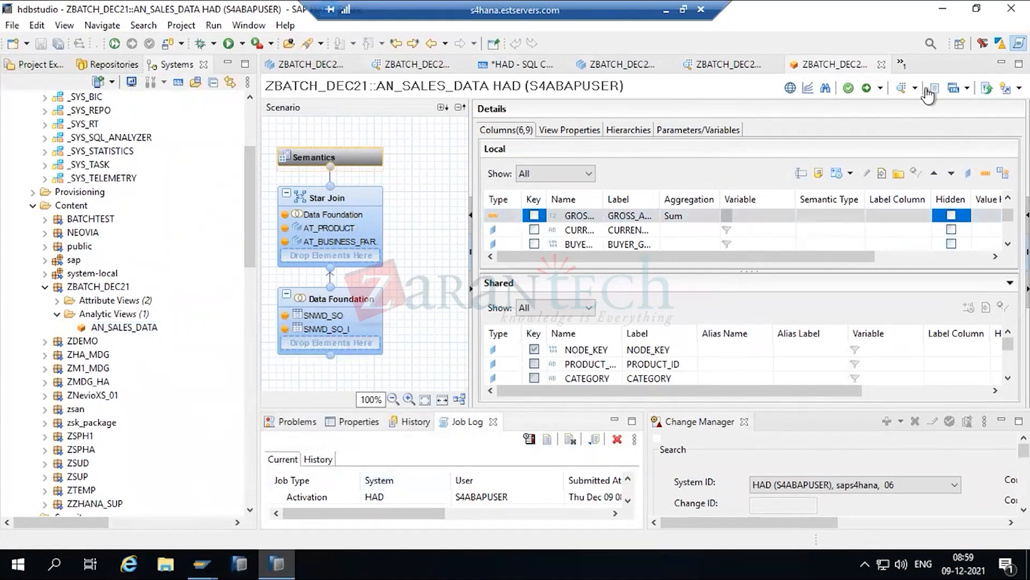
- Preview the raw data of AN_SALES_DATA and return to the view's editor
left_click(903, 91)
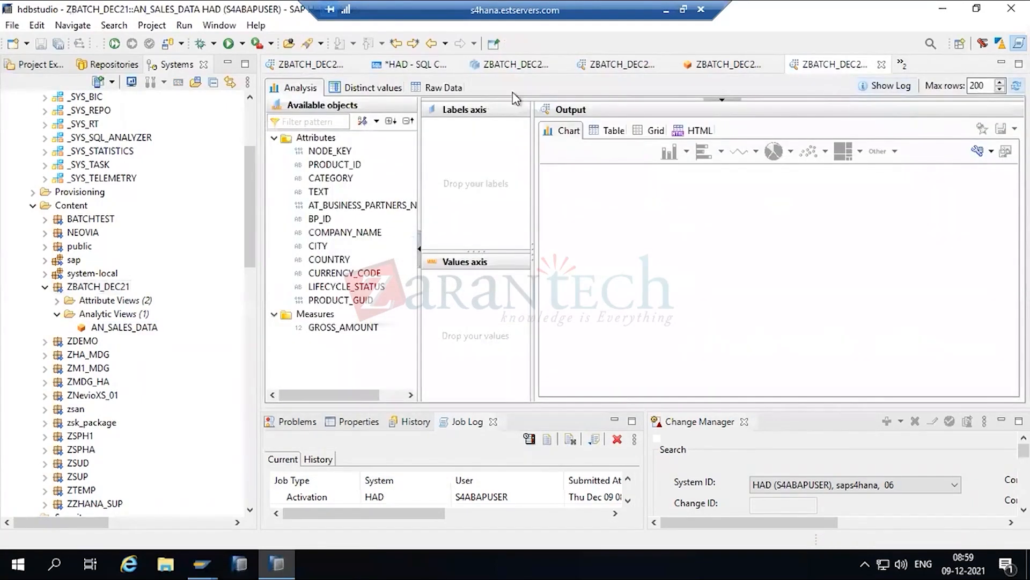
left_click(439, 89)
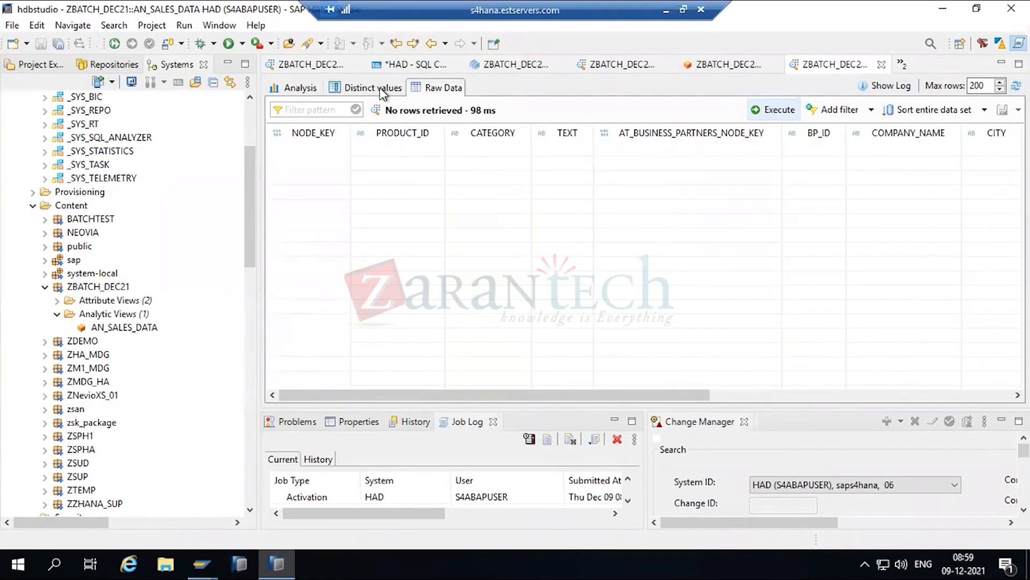
left_click(727, 63)
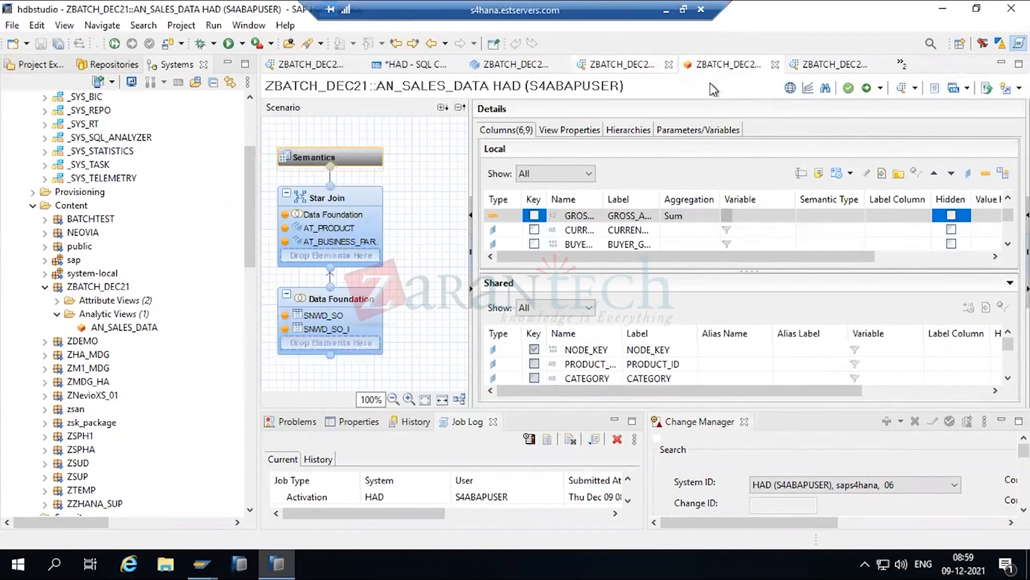
- Open the Star Join node of AN_SALES_DATA and look through the options available for its Data Foundation element
left_click(354, 197)
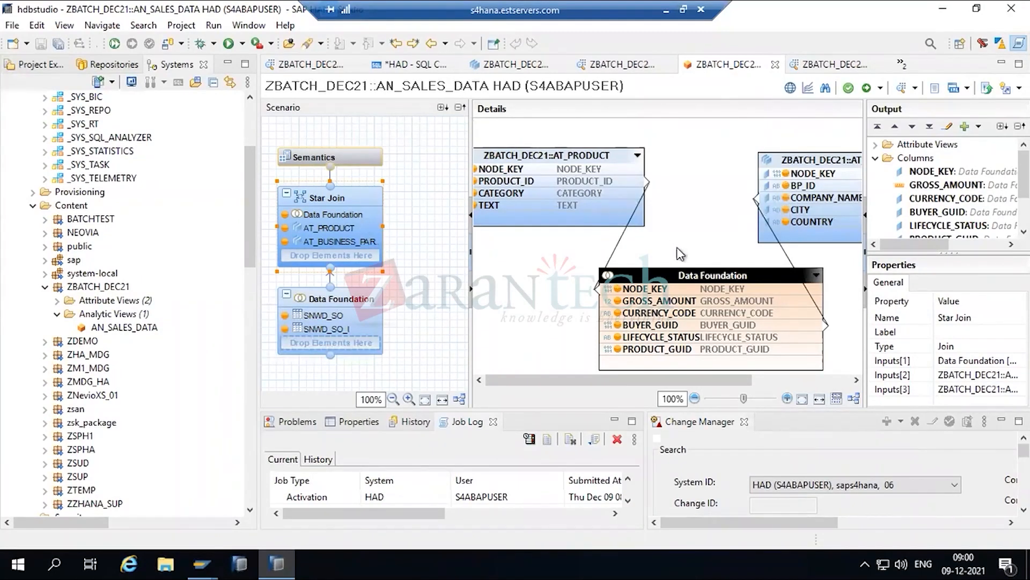
left_click(703, 271)
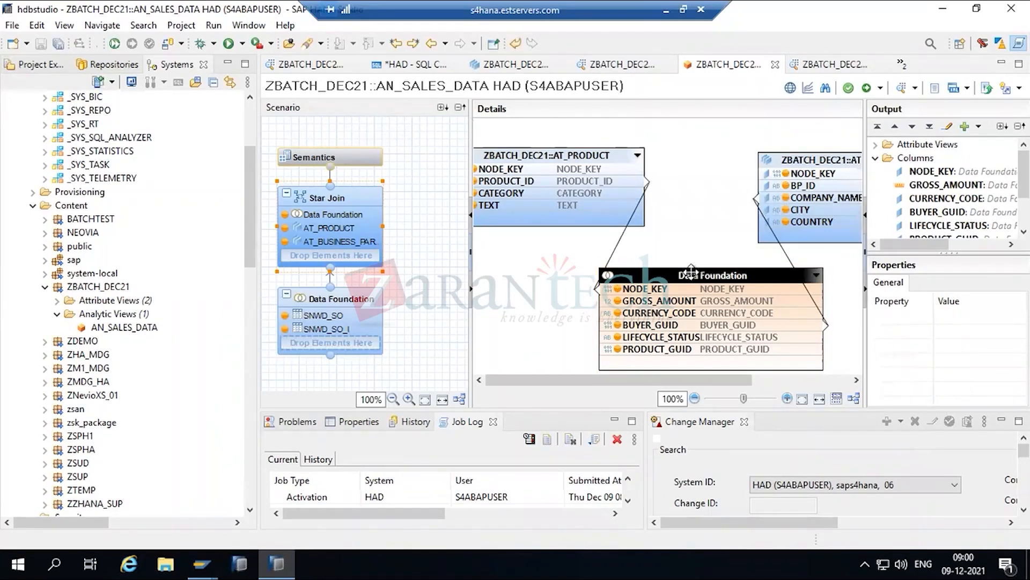
left_click(691, 271)
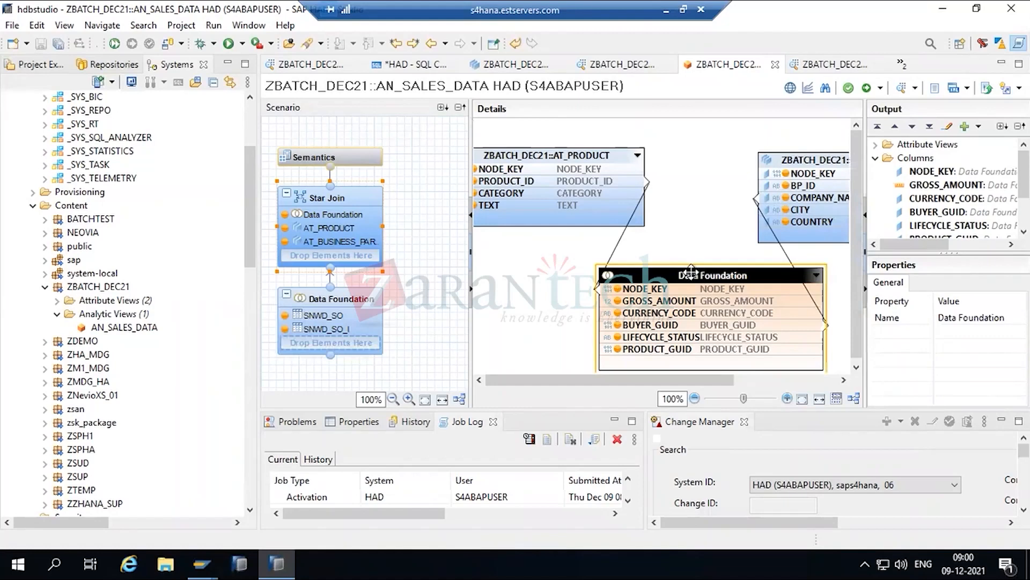
left_click(691, 271)
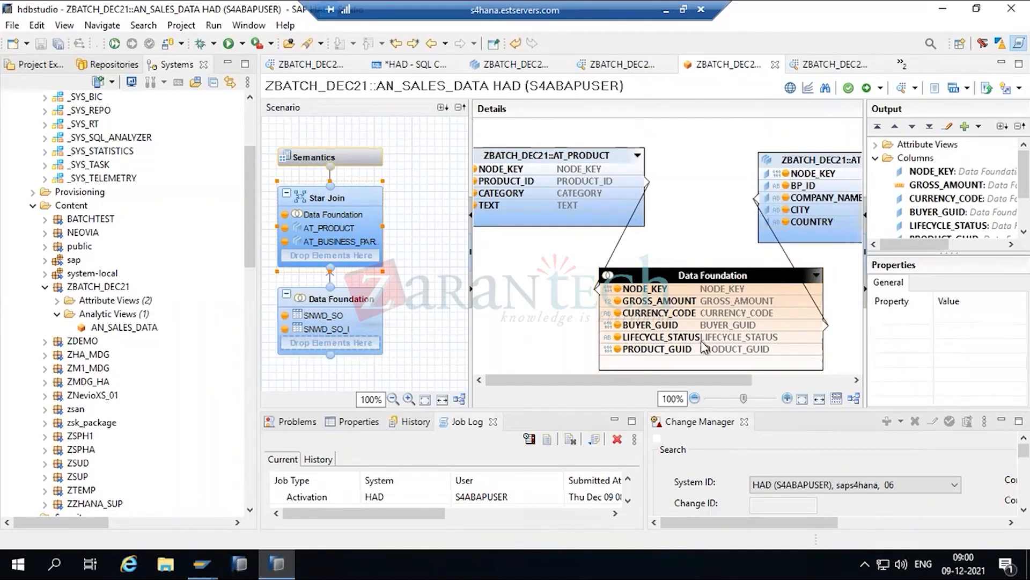
left_click(686, 275)
right_click(686, 275)
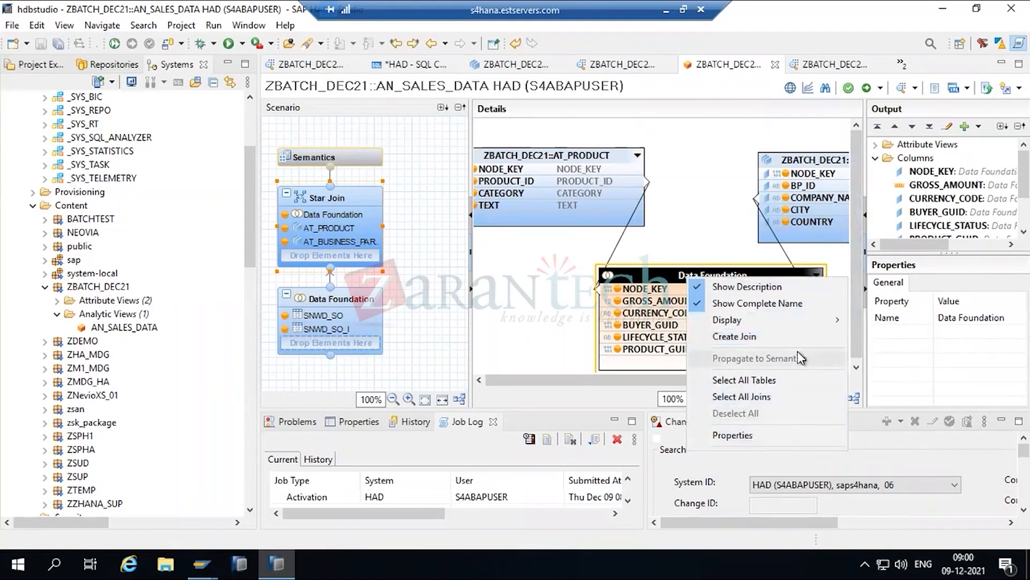
left_click(584, 248)
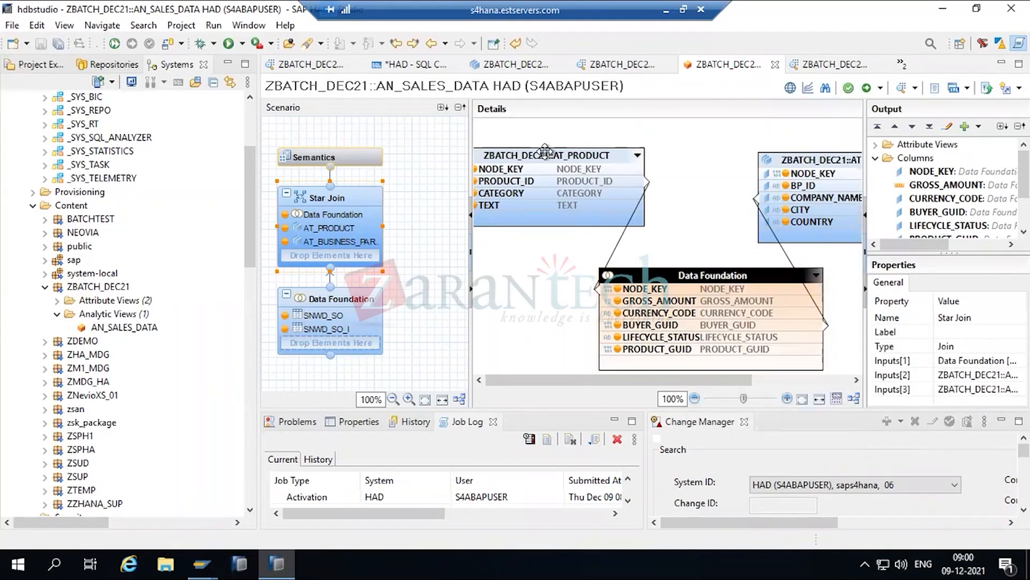
- Remove AT_PRODUCT and AT_BUSINESS_PARTNERS from the Star Join, and move the Data Foundation element up in the diagram
left_click(545, 152)
key("Delete")
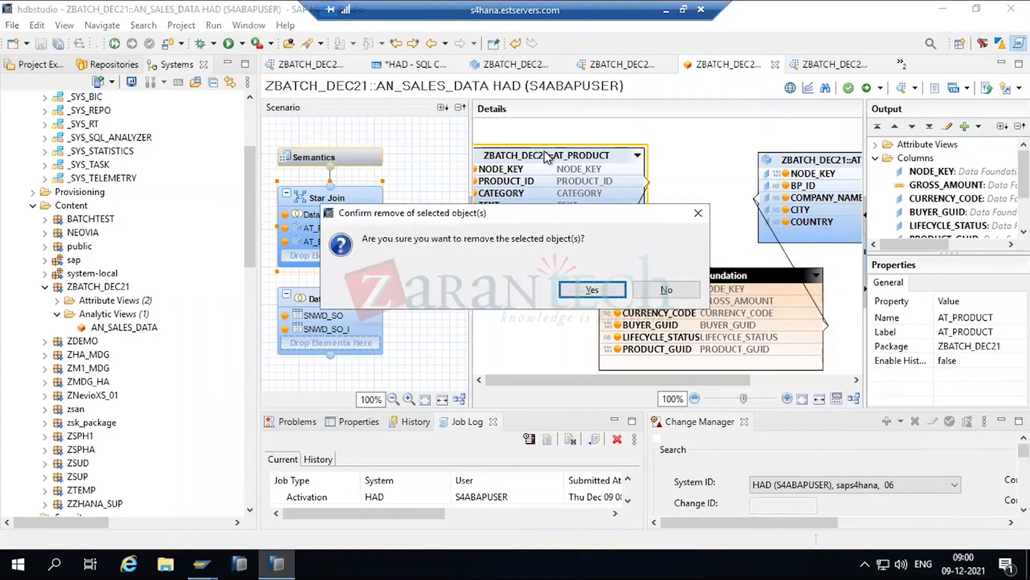
left_click(596, 292)
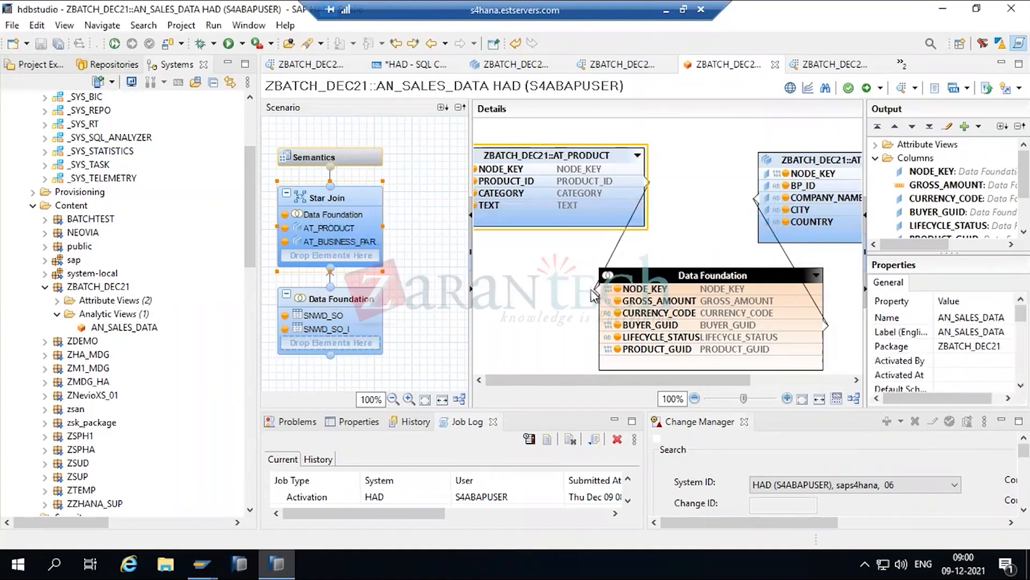
left_click(815, 159)
key("Delete")
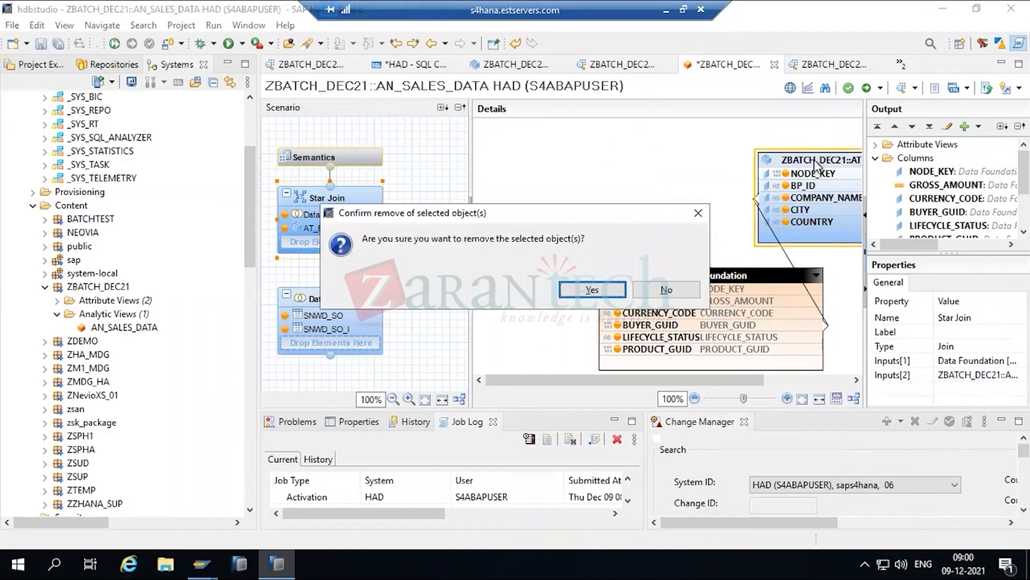
left_click(587, 290)
left_click_drag(693, 275, 664, 195)
- Inspect the Name and Label properties of output column NODE_KEY in the Data Foundation node
left_click(360, 338)
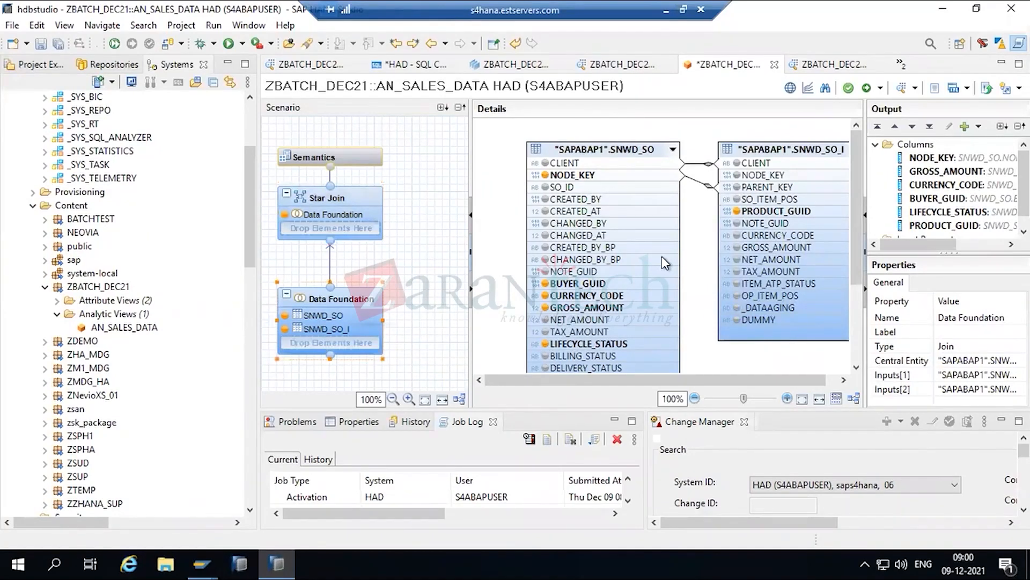
left_click(932, 159)
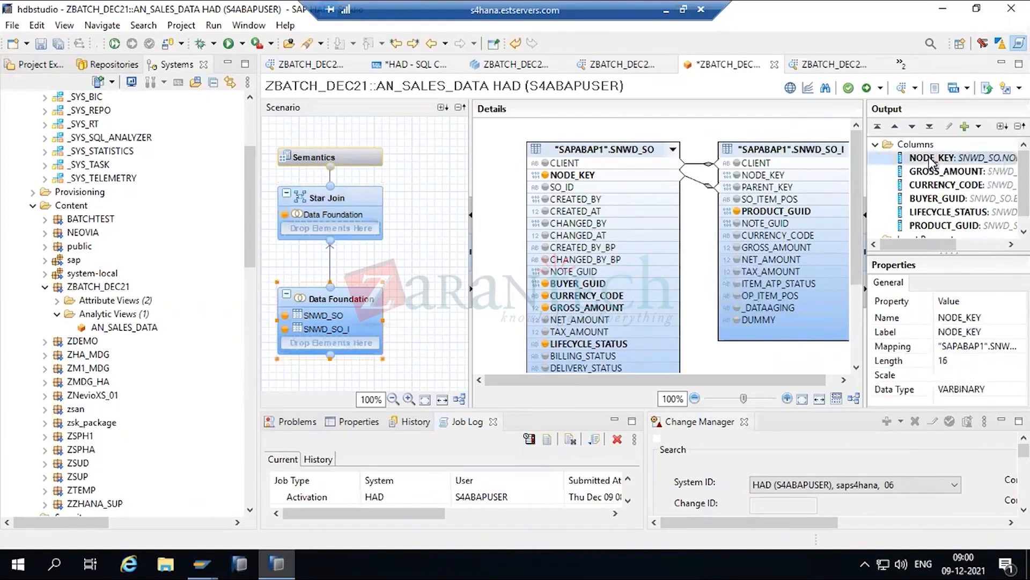
left_click(987, 318)
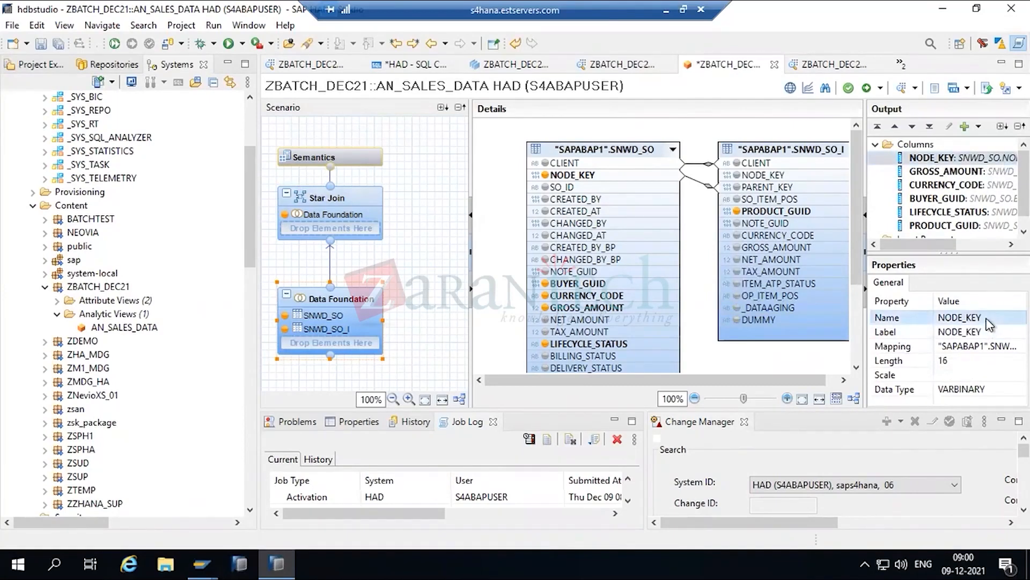
left_click(961, 334)
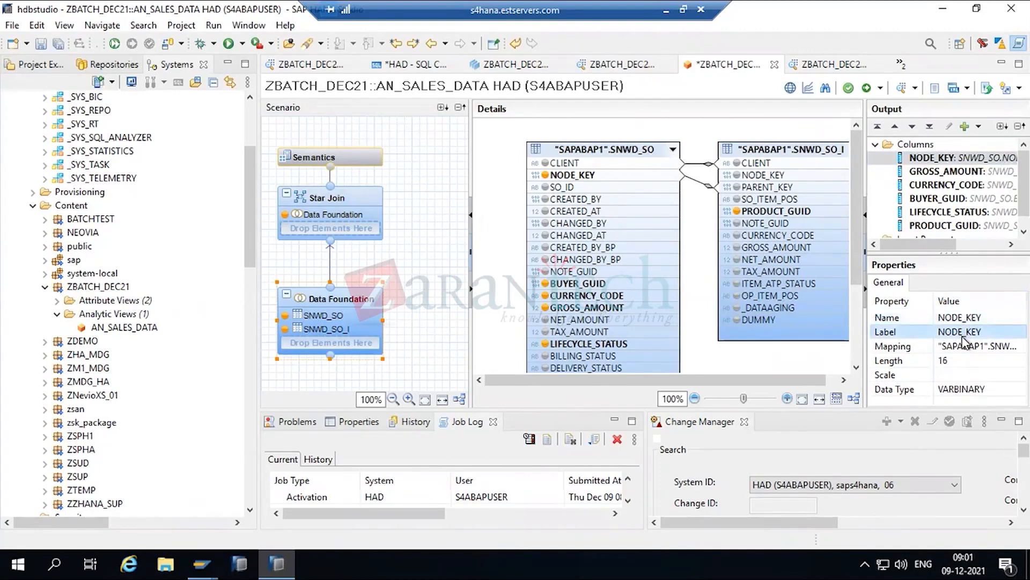
- Open attribute view AT_PRODUCT in package ZBATCH_DEC21 and rename its key column NODE_KEY to PRODUCT_KEY
left_click(57, 300)
double_click(119, 327)
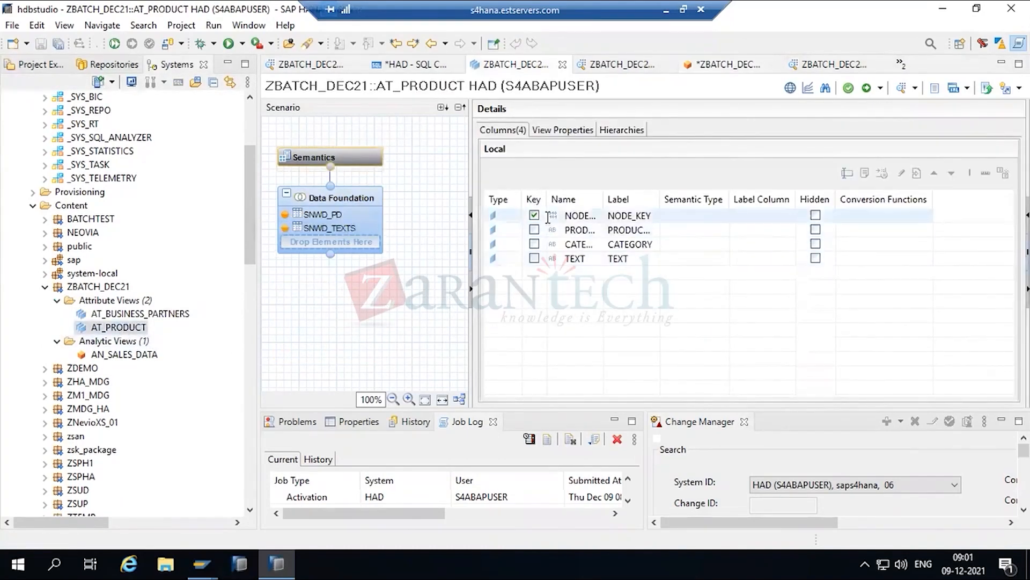
left_click(585, 216)
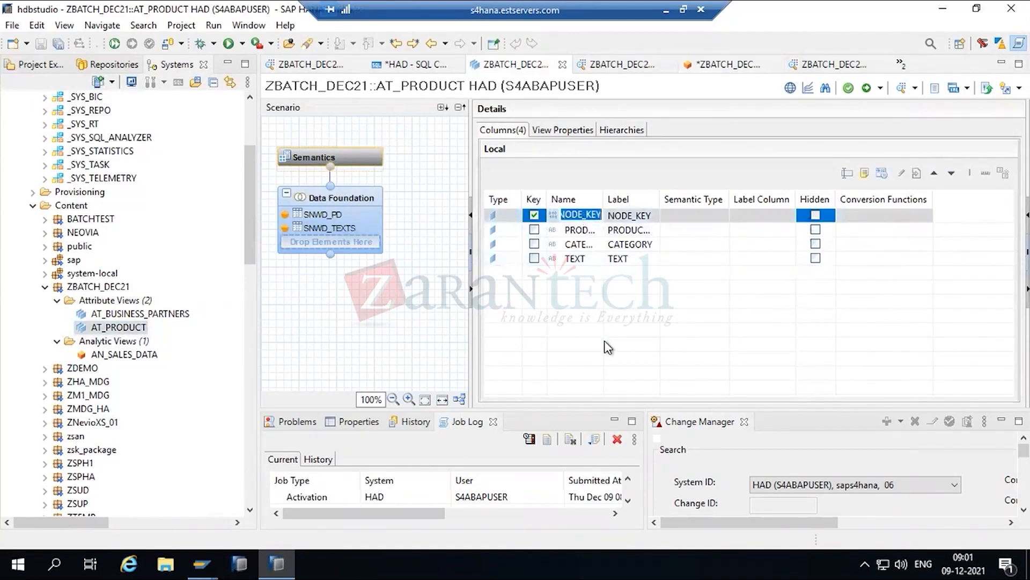
key("Home")
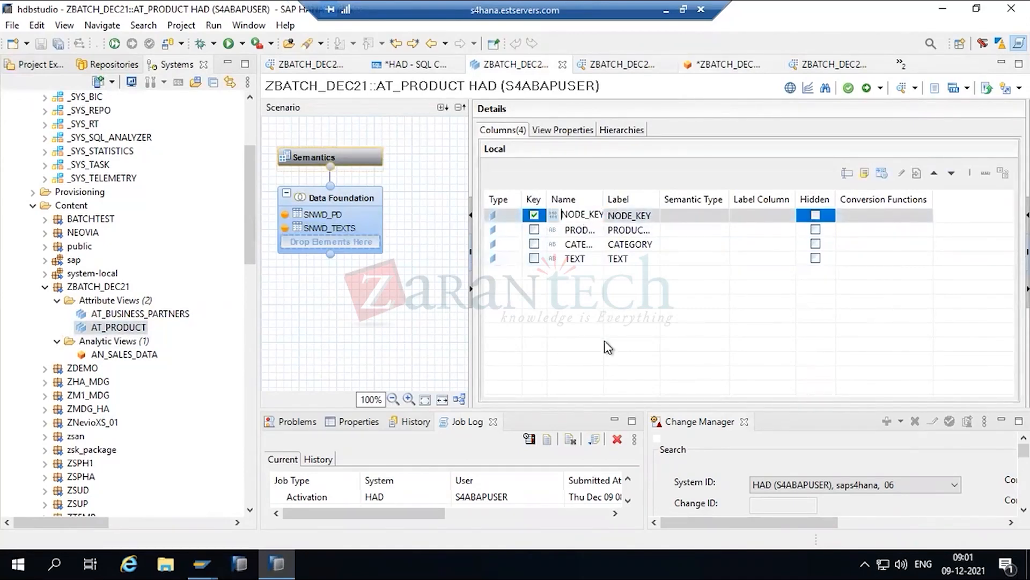
key("shift+Right")
key("shift+Right")
key("shift+Right")
key("shift+Right")
type("PRODUCT")
key("shift+Left")
key("shift+Left")
key("shift+Left")
key("shift+Left")
key("shift+Left")
key("shift+Left")
key("shift+Left")
left_click(620, 216)
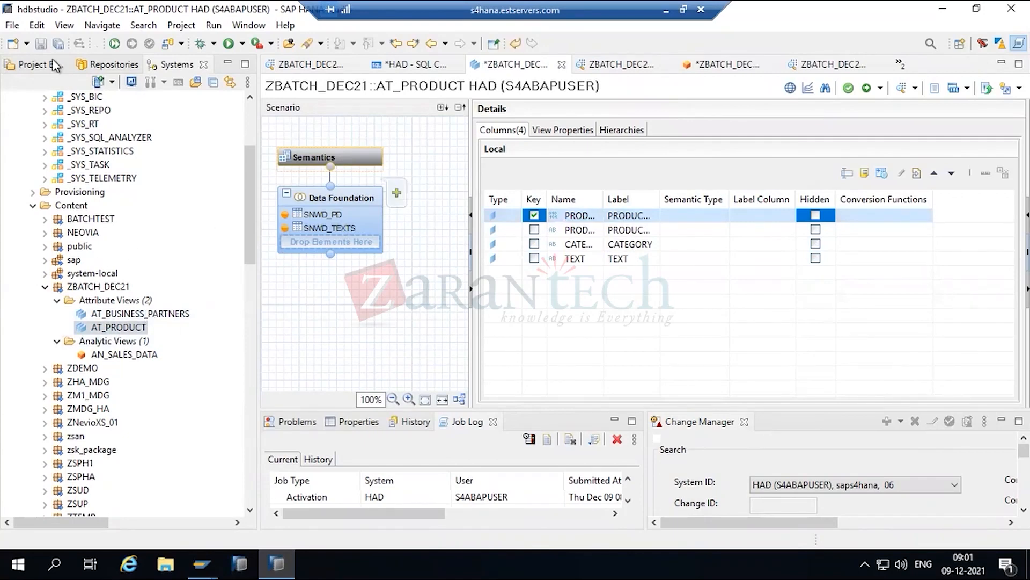
- Save and activate attribute view AT_PRODUCT
left_click(41, 43)
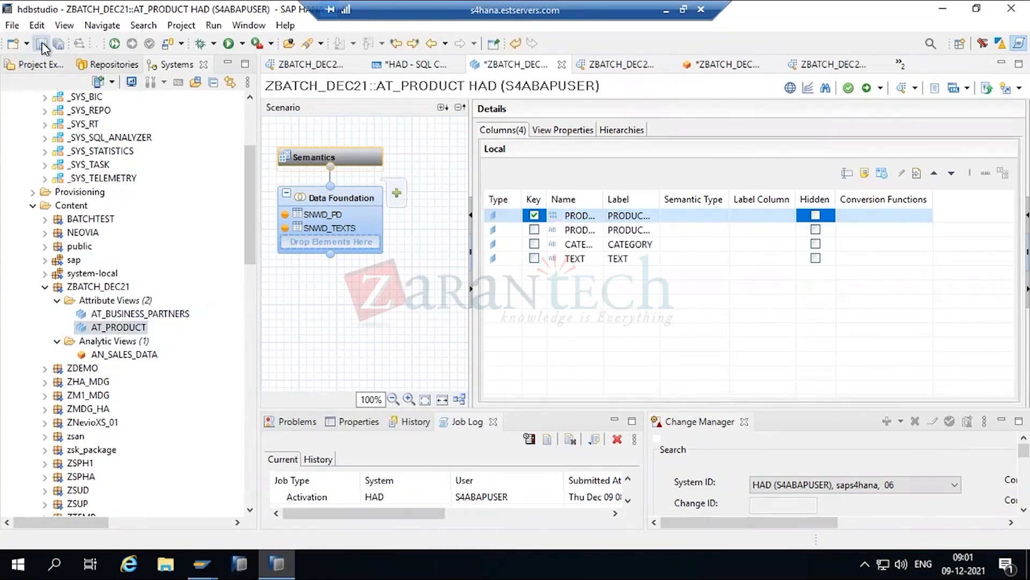
left_click(117, 329)
right_click(117, 328)
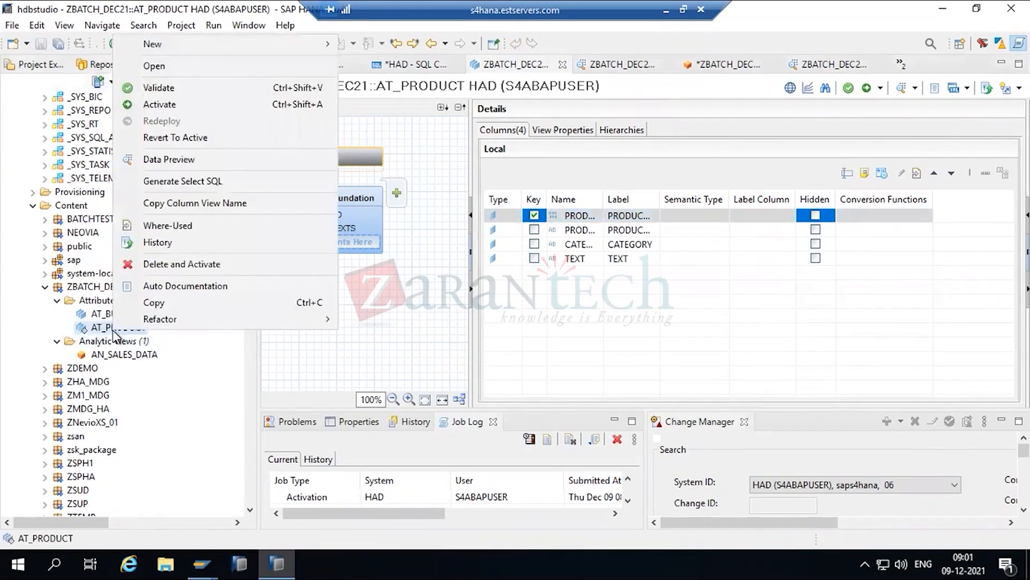
left_click(179, 107)
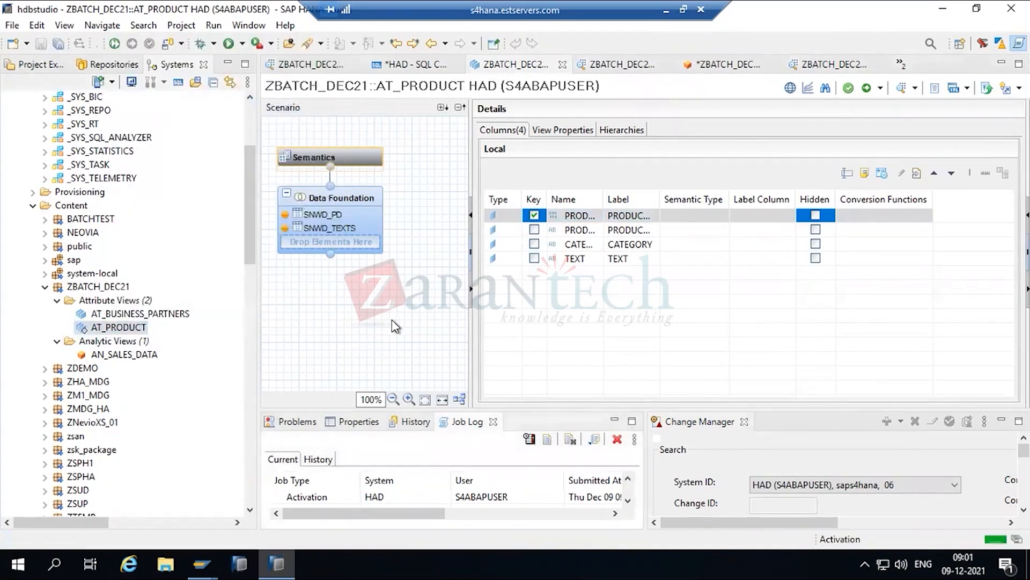
- Open the columns of attribute view AT_BUSINESS_PARTNERS and rename its key column NODE_KEY to BP_KEY
double_click(110, 314)
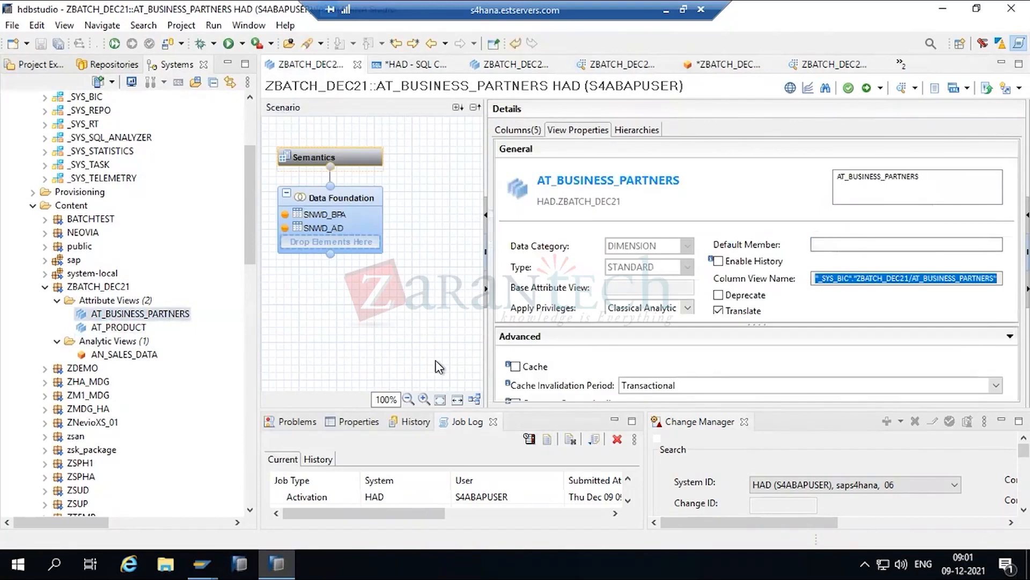
left_click(511, 130)
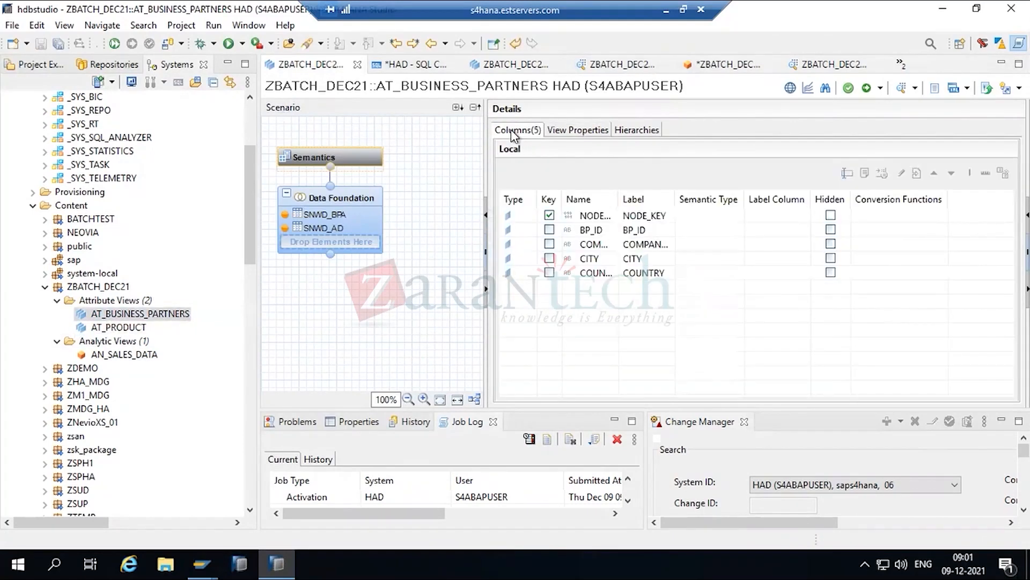
left_click(600, 216)
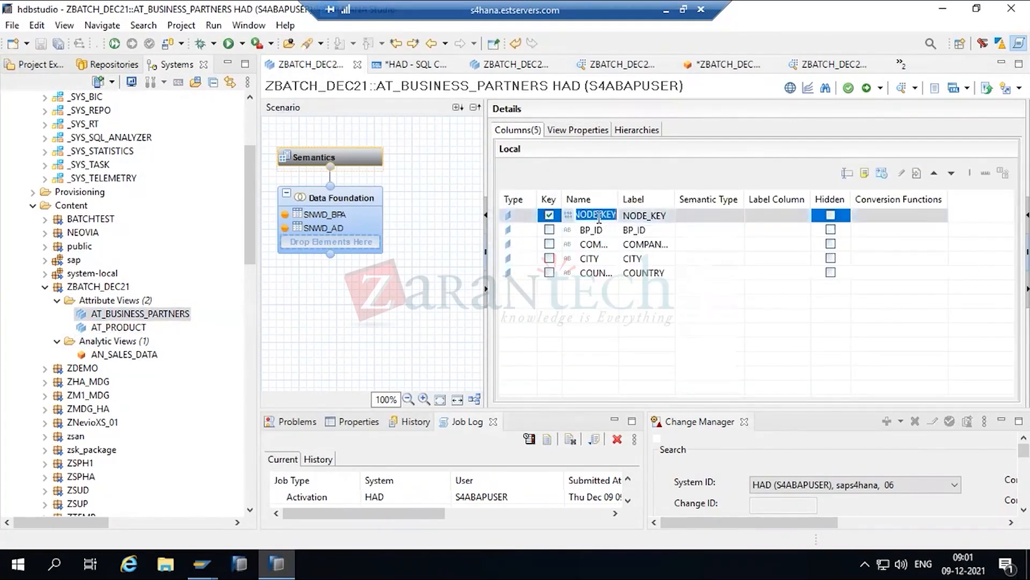
key("Home")
key("shift+Right")
key("shift+Right")
key("shift+Right")
key("shift+Right")
type("BP")
key("Return")
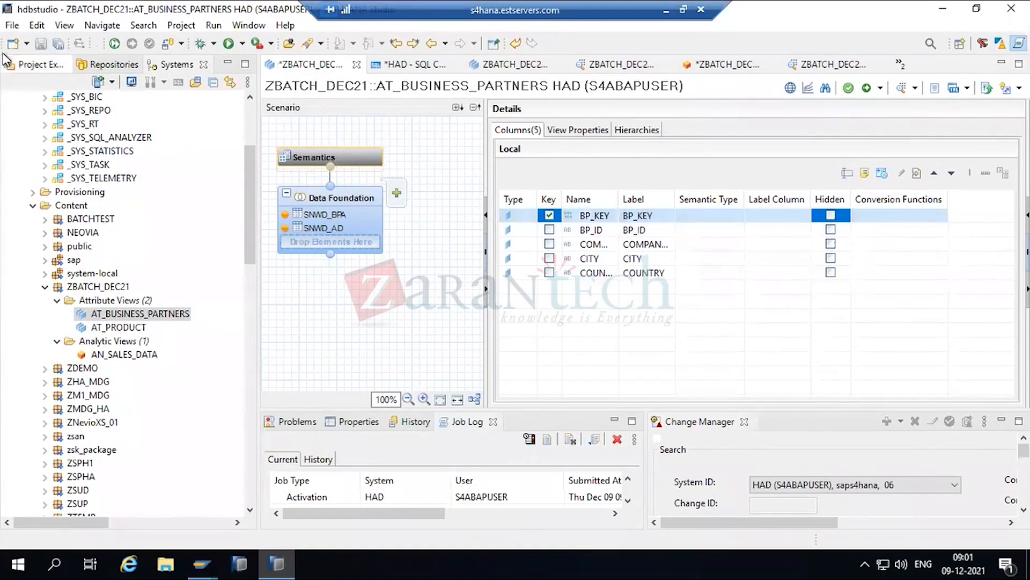
- Save and activate attribute view AT_BUSINESS_PARTNERS
left_click(41, 45)
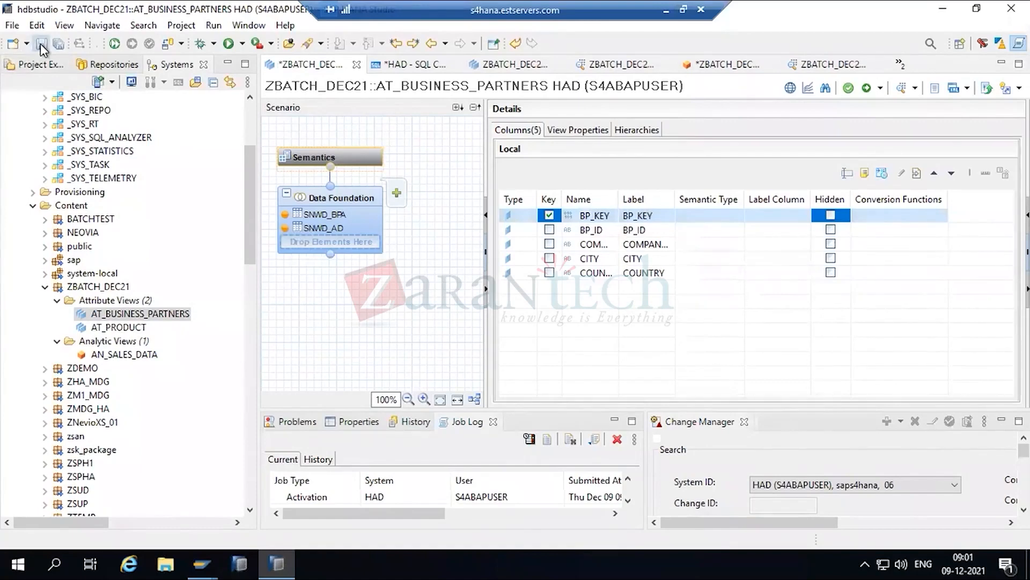
right_click(129, 317)
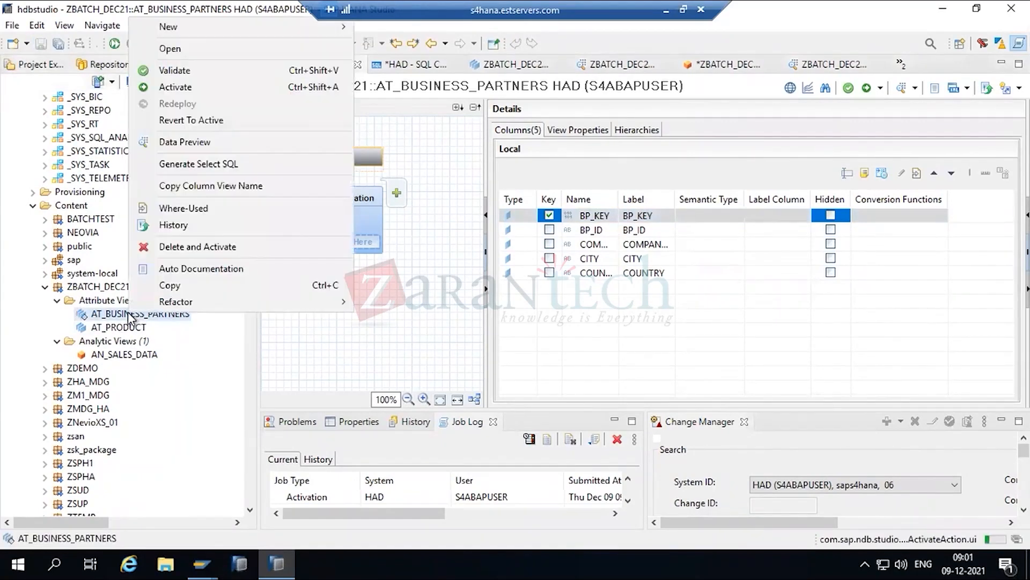
left_click(175, 86)
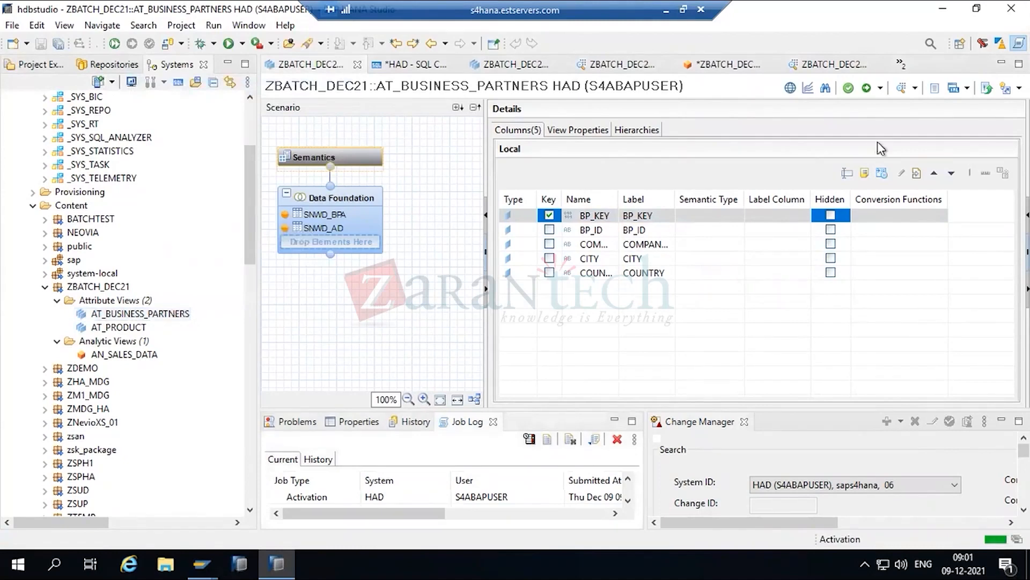
- Preview the raw data of AT_BUSINESS_PARTNERS, and close this preview and the older AN_SALES_DATA preview
left_click(914, 95)
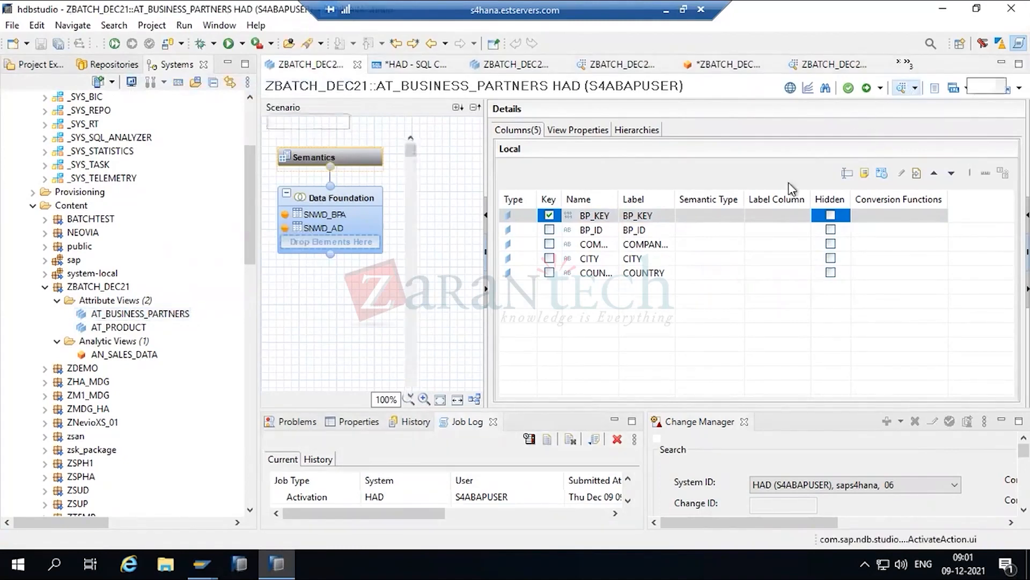
left_click(445, 89)
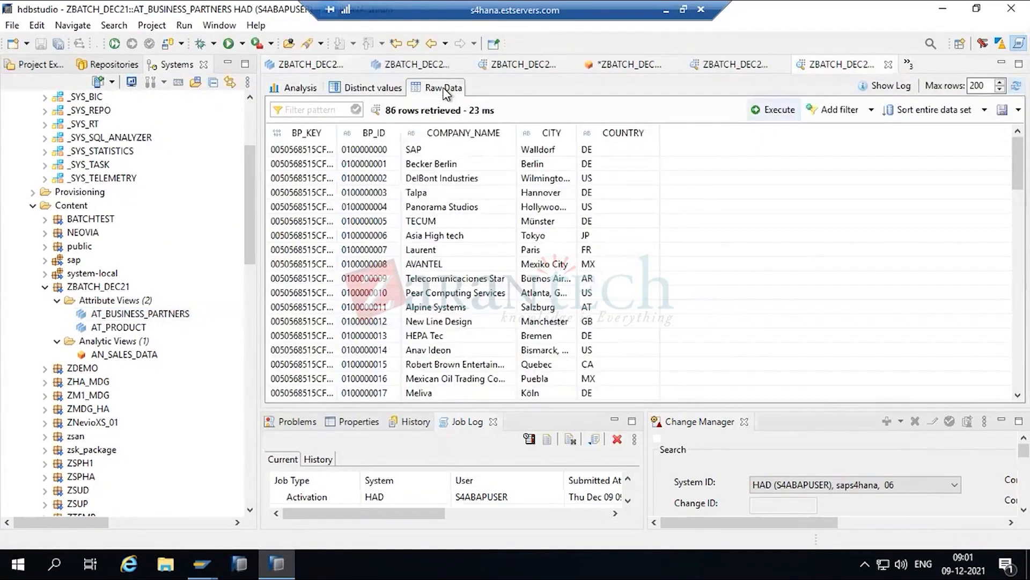
left_click(888, 64)
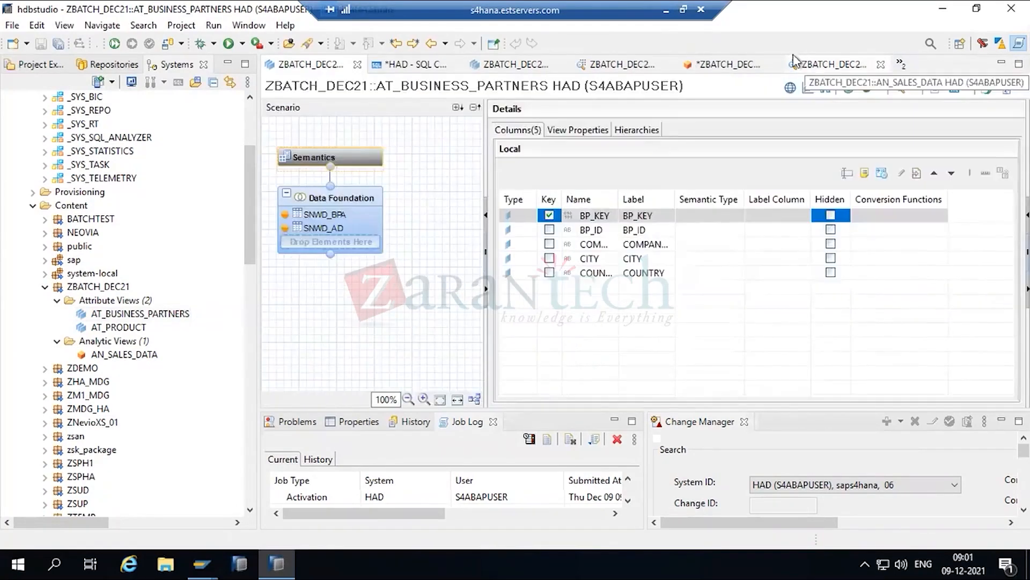
left_click(882, 65)
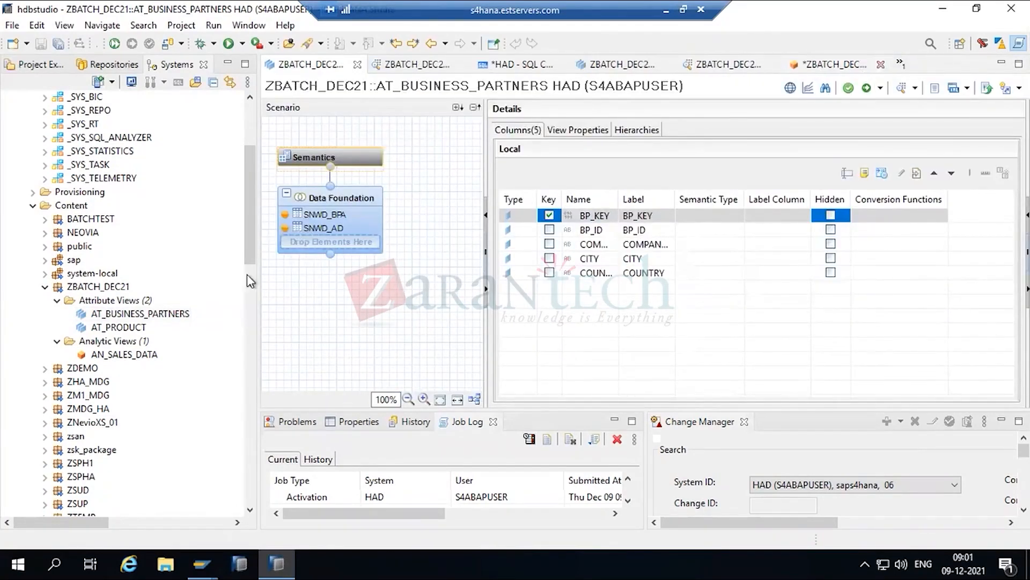
- Return to analytic view AN_SALES_DATA and add attribute view AT_PRODUCT from package ZBATCH_DEC21 to its Star Join
double_click(100, 357)
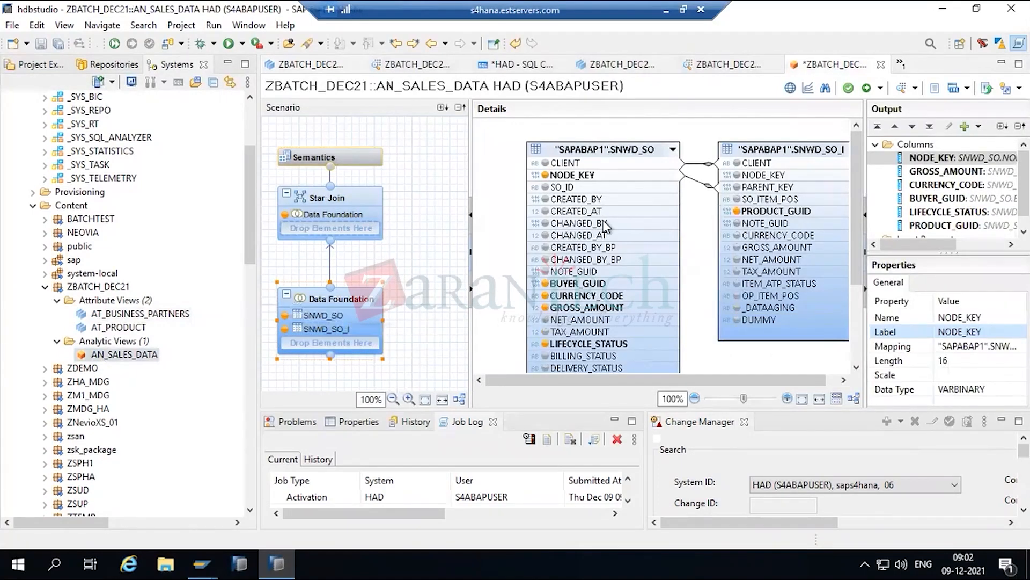
left_click(351, 325)
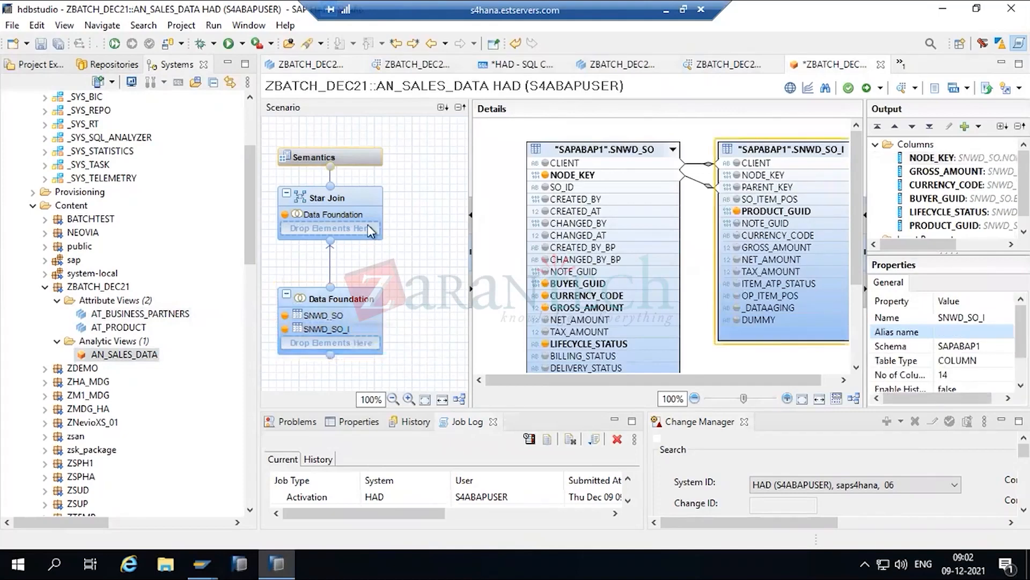
left_click(353, 214)
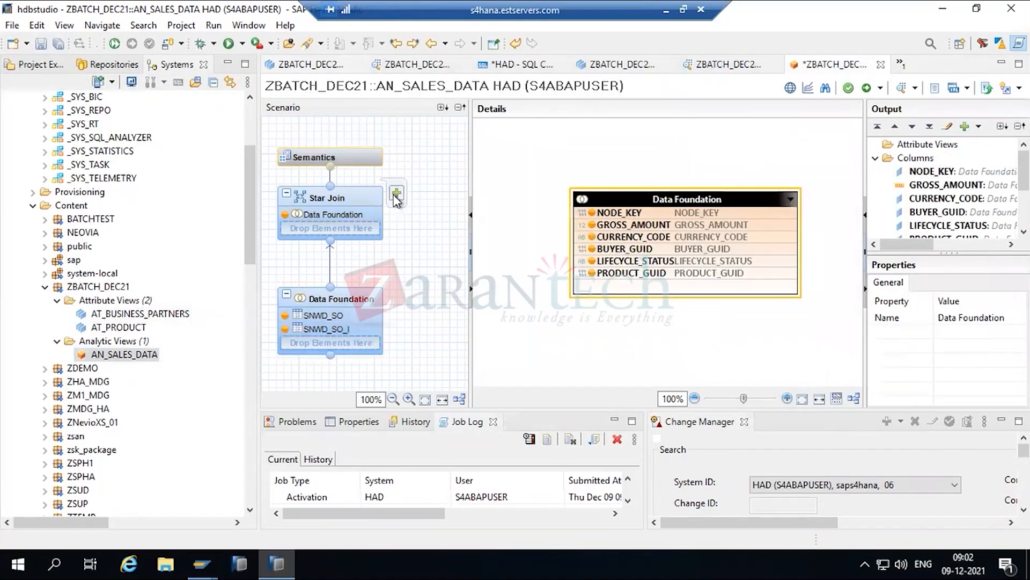
left_click(397, 194)
type("AT_")
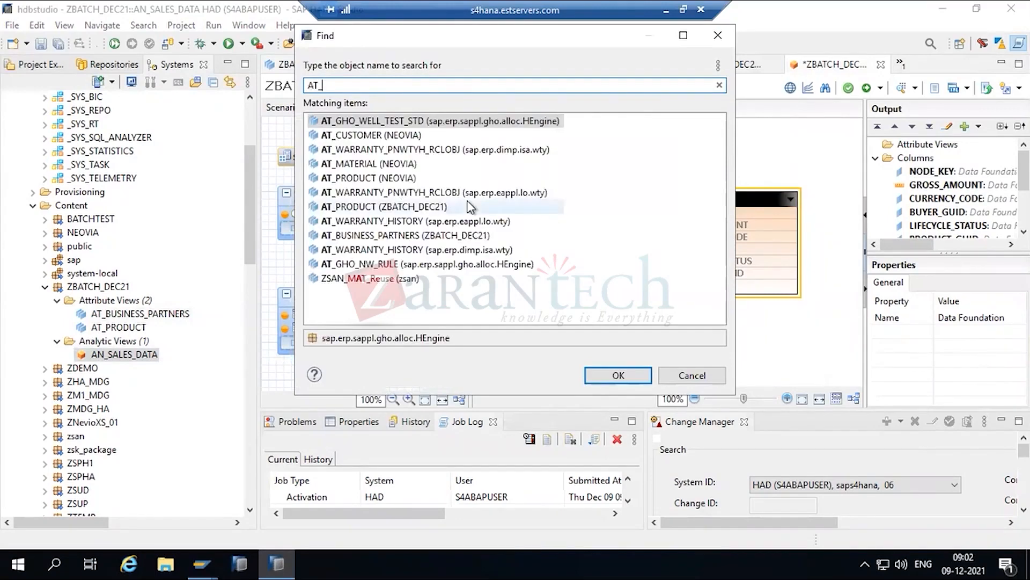
type("P")
left_click(367, 137)
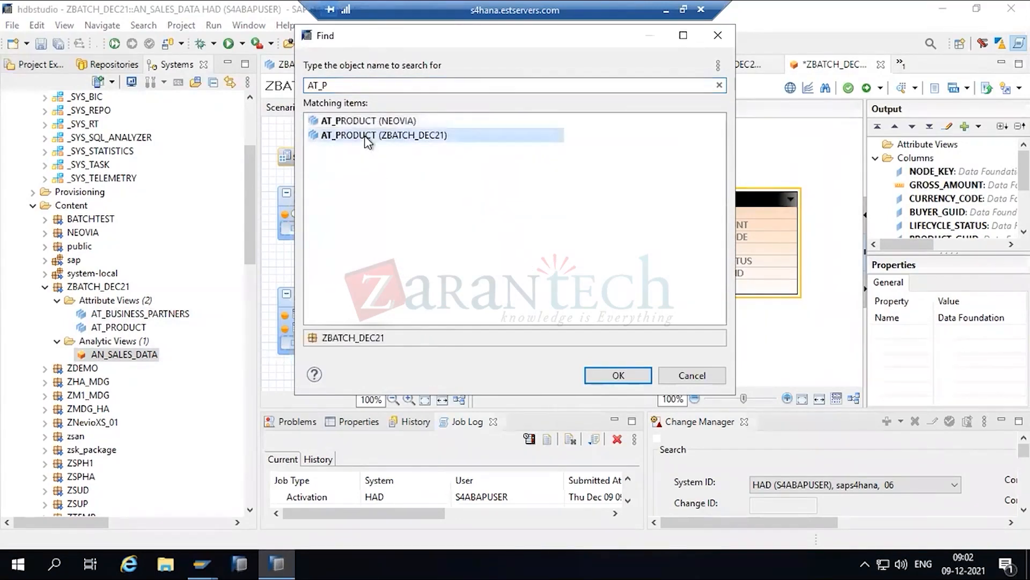
double_click(366, 137)
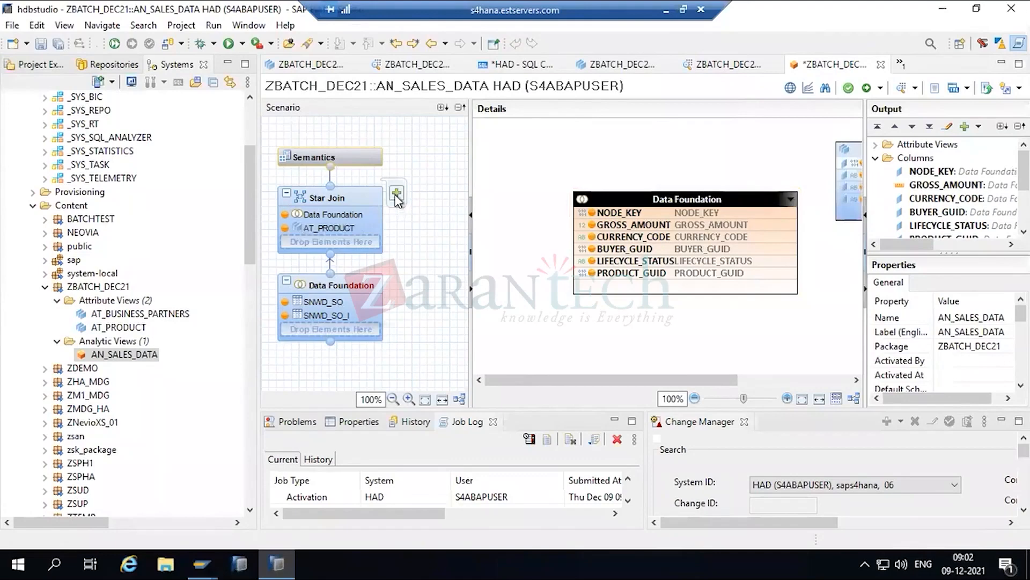
- Add attribute view AT_BUSINESS_PARTNERS from package ZBATCH_DEC21 to the Star Join
left_click(397, 194)
type("AT_BUS")
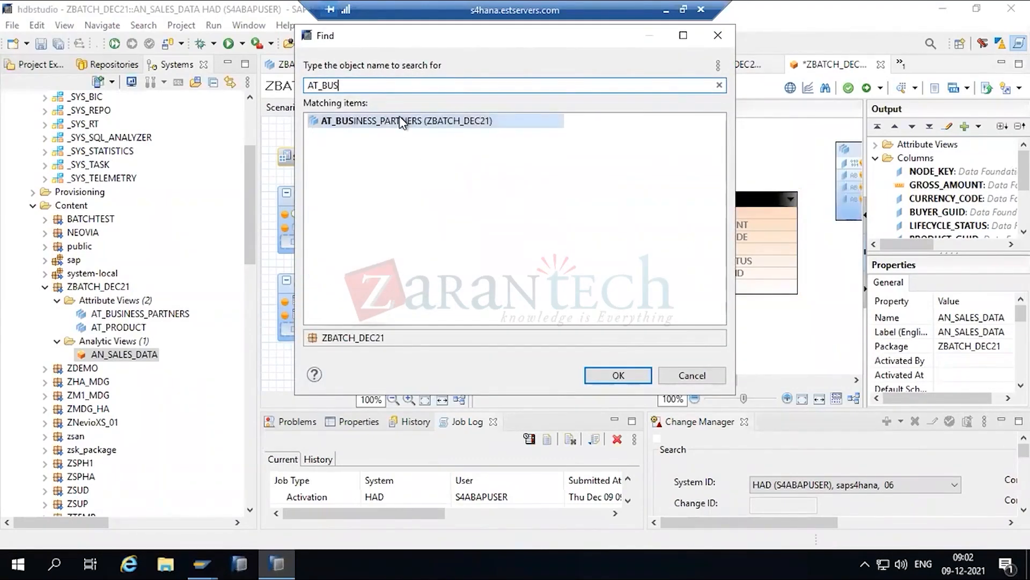
double_click(400, 121)
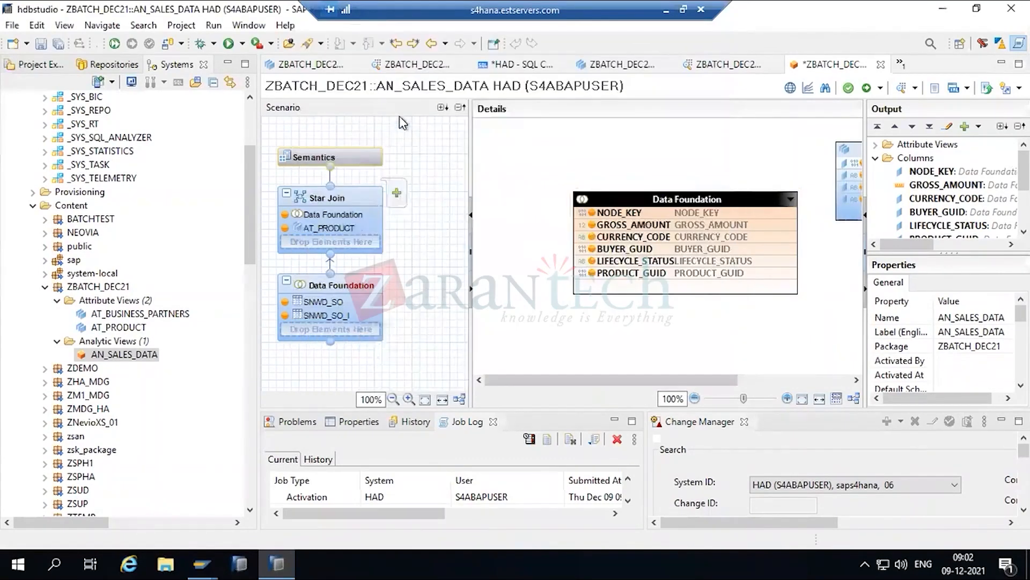
- Rearrange AT_PRODUCT, AT_BUSINESS_PARTNERS and the Data Foundation in the star join diagram so they no longer overlap
left_click(853, 147)
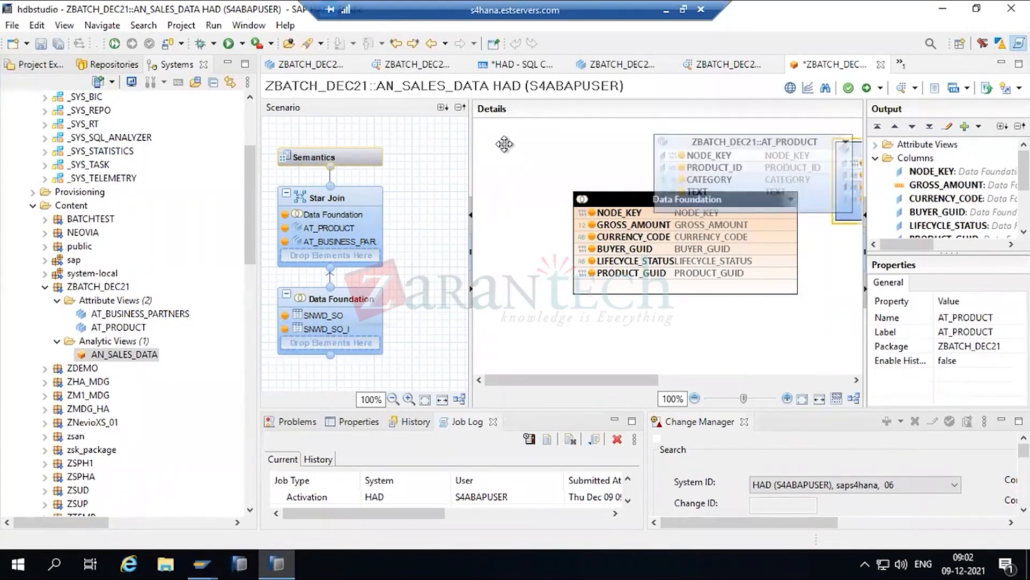
left_click(747, 381)
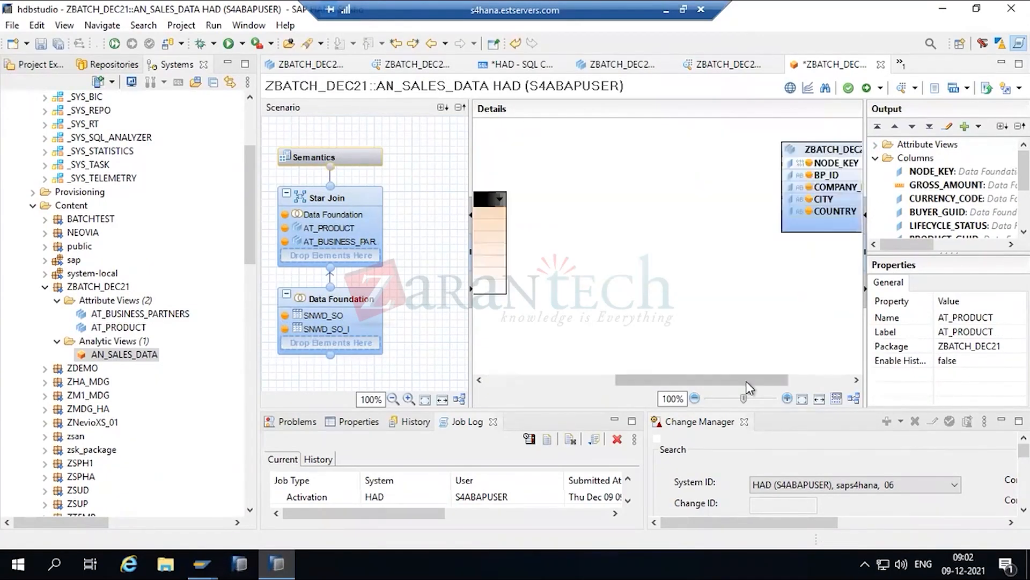
left_click_drag(810, 149, 548, 368)
left_click_drag(650, 380, 560, 386)
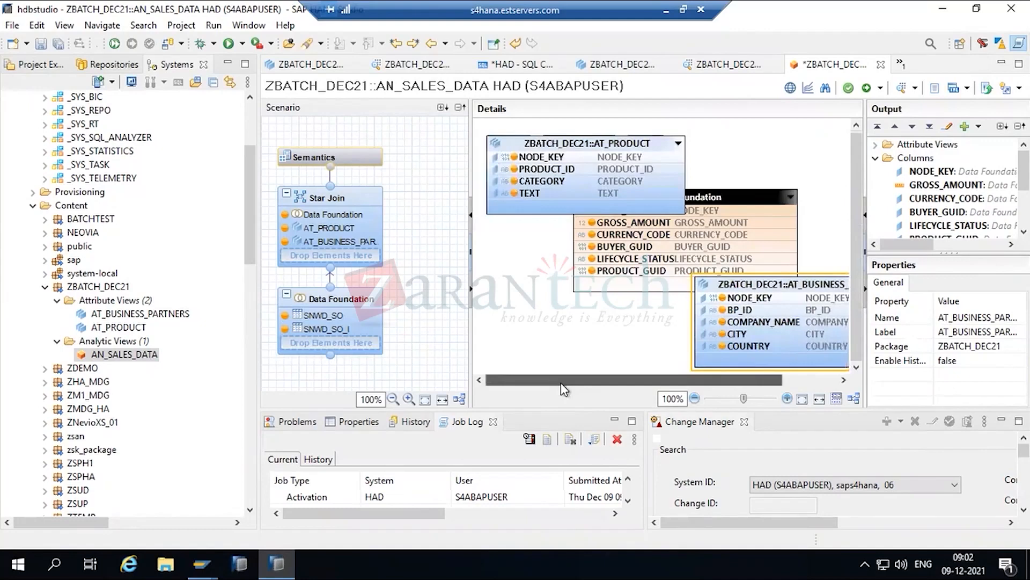
left_click_drag(620, 249, 599, 281)
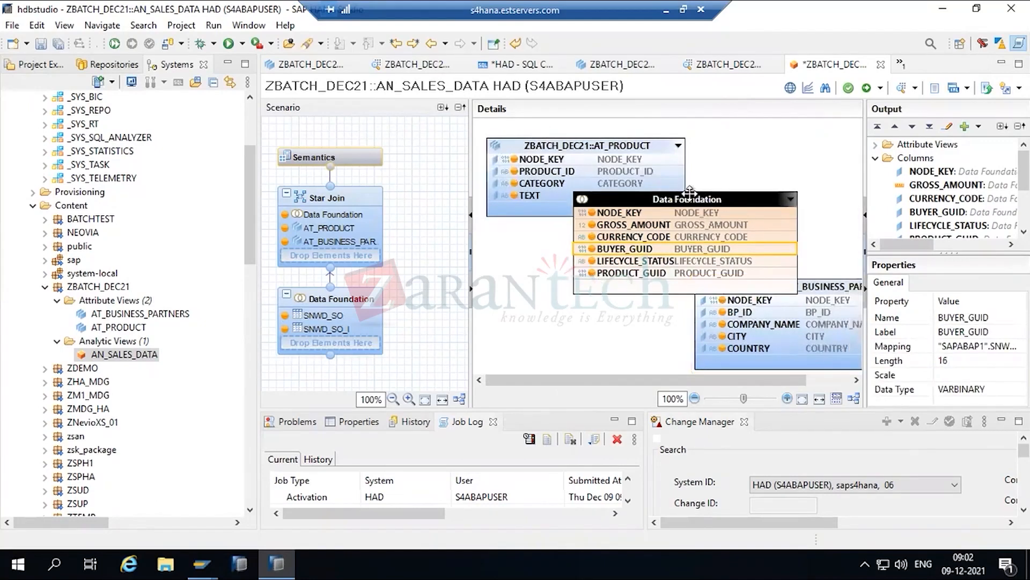
left_click_drag(689, 197, 598, 229)
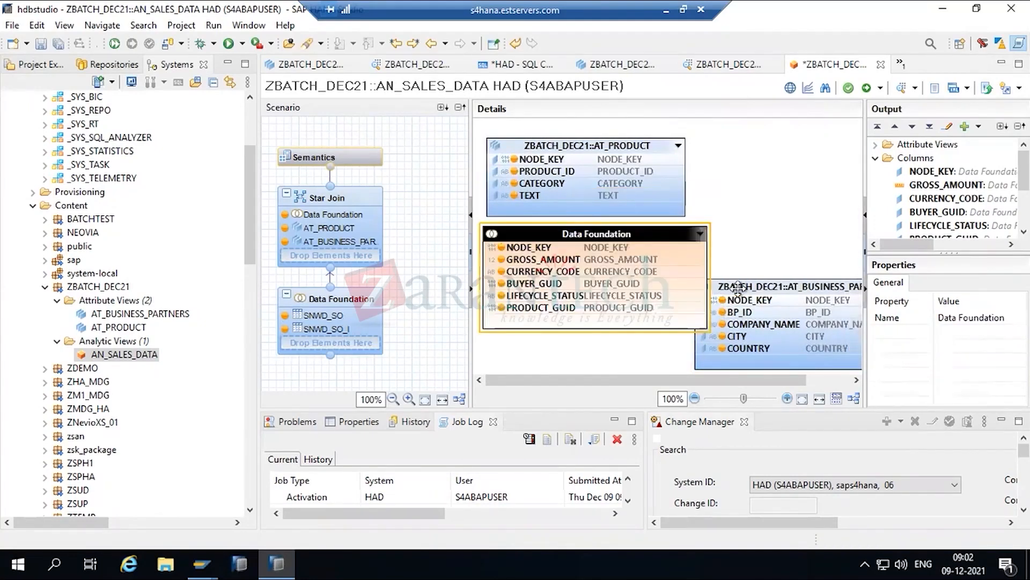
left_click_drag(745, 284, 784, 227)
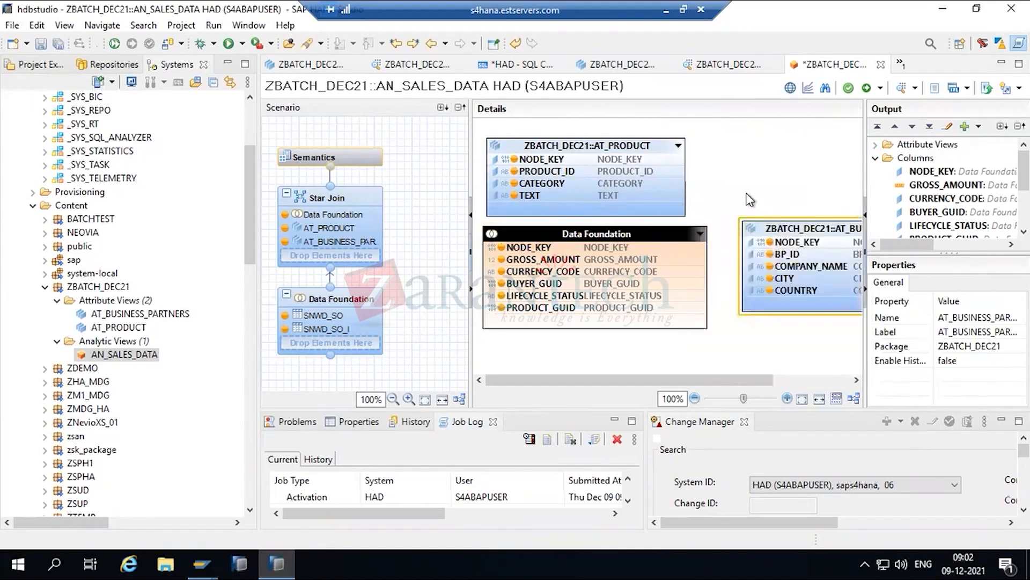
left_click(748, 201)
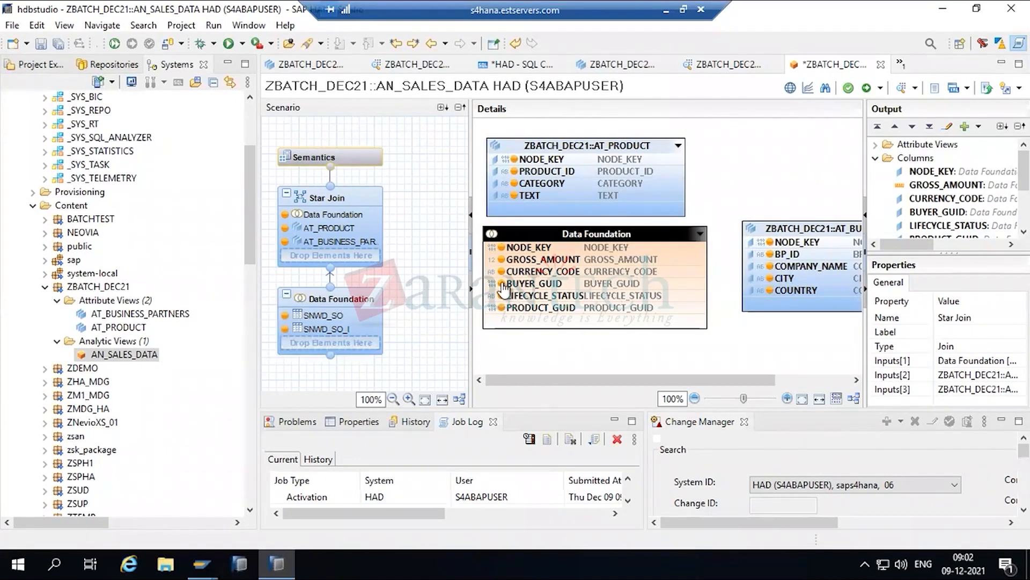
- Try to join BUYER_GUID of the Data Foundation to AT_BUSINESS_PARTNERS, and close AN_SALES_DATA without saving
left_click_drag(508, 283, 762, 267)
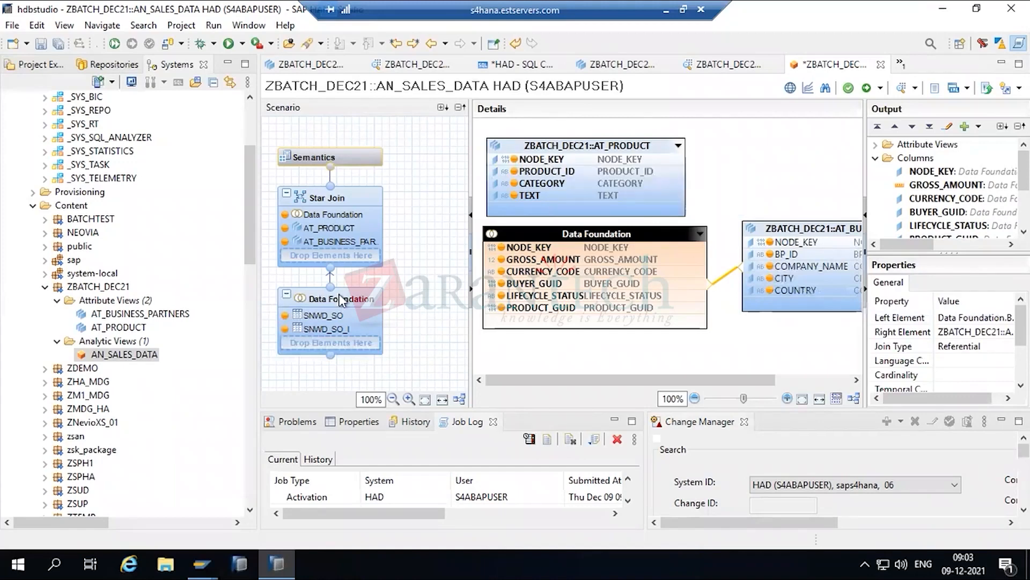
left_click(880, 65)
left_click(590, 293)
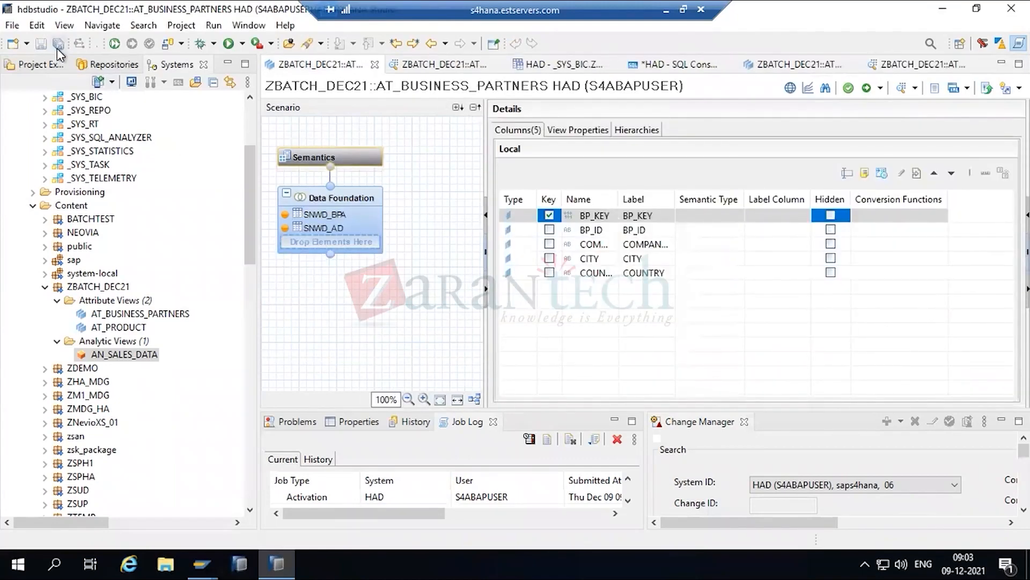
- Restart the studio and discard the unsaved SQL Console 1
left_click(13, 25)
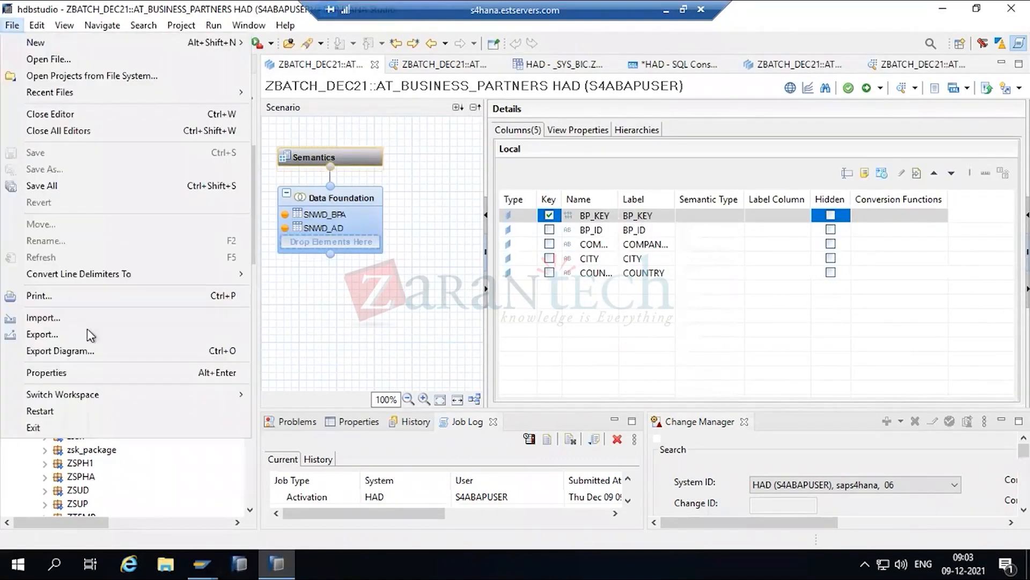
left_click(91, 410)
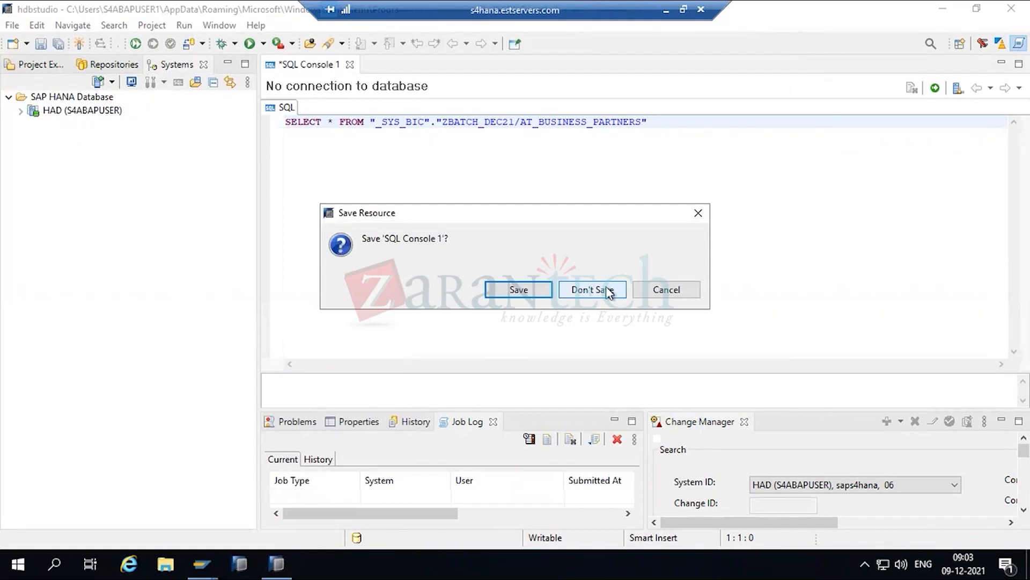
left_click(608, 290)
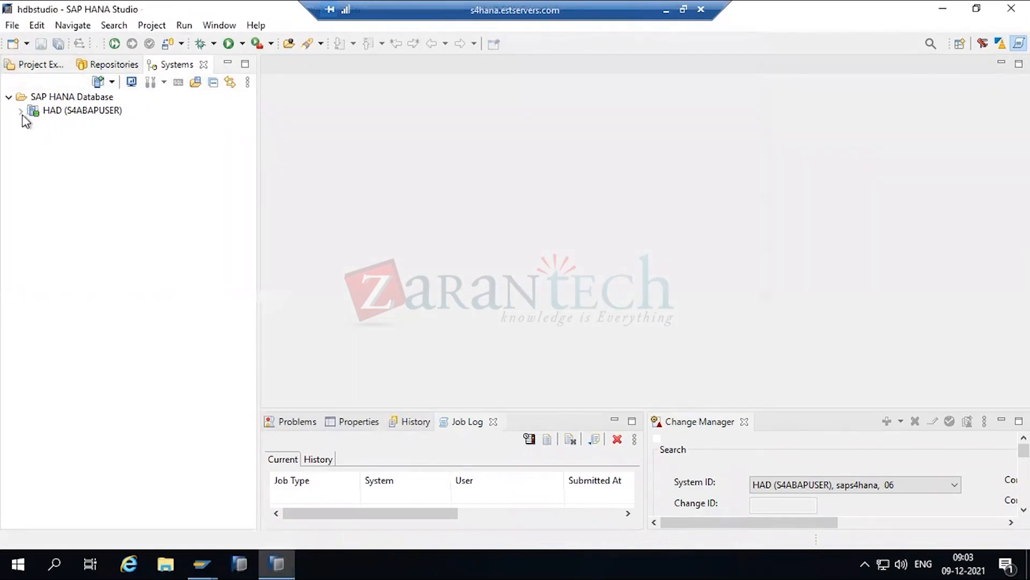
- Expand the HAD system's content to package ZBATCH_DEC21 and open analytic view AN_SALES_DATA
left_click(21, 113)
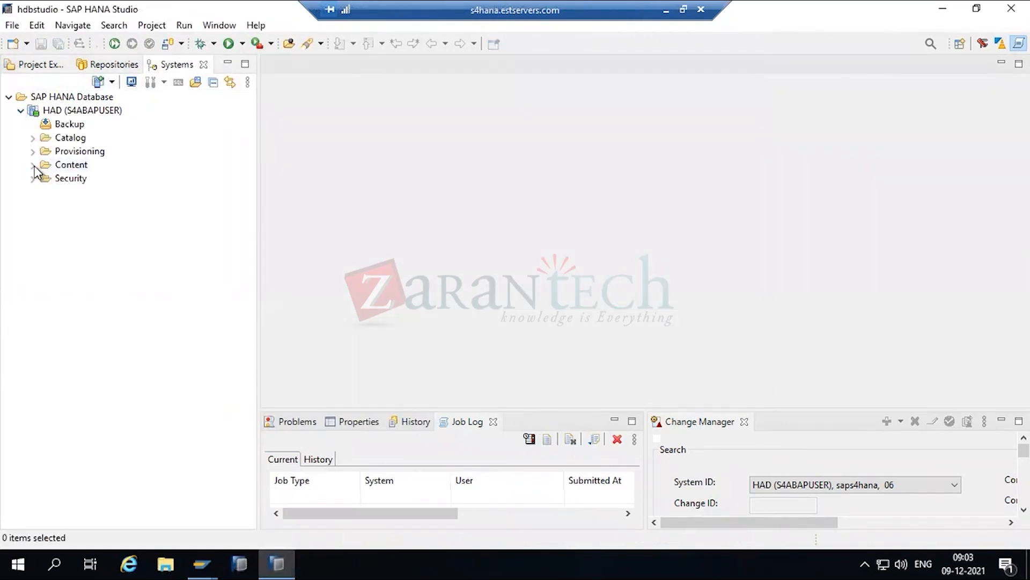
left_click(33, 165)
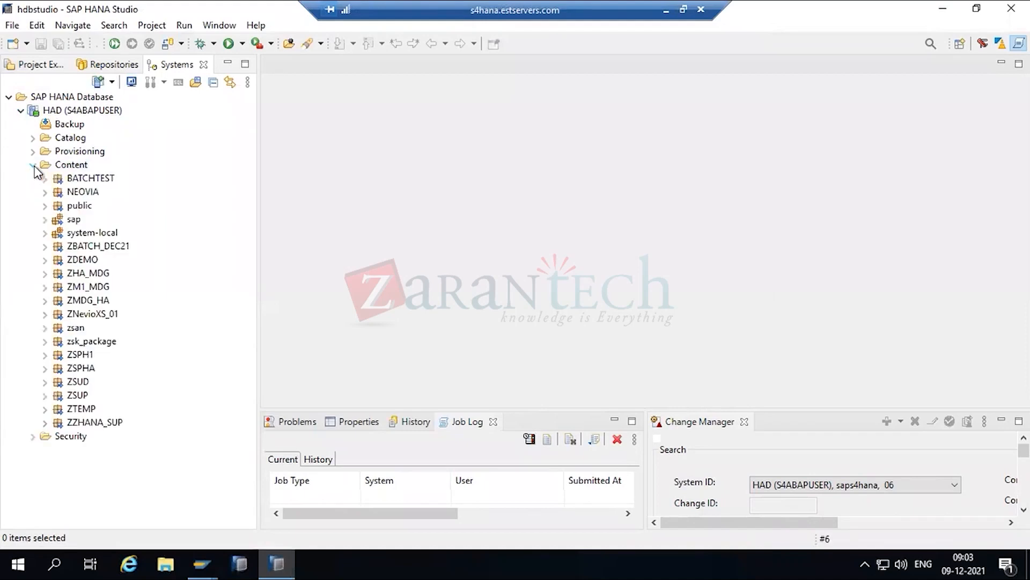
left_click(45, 246)
left_click(57, 274)
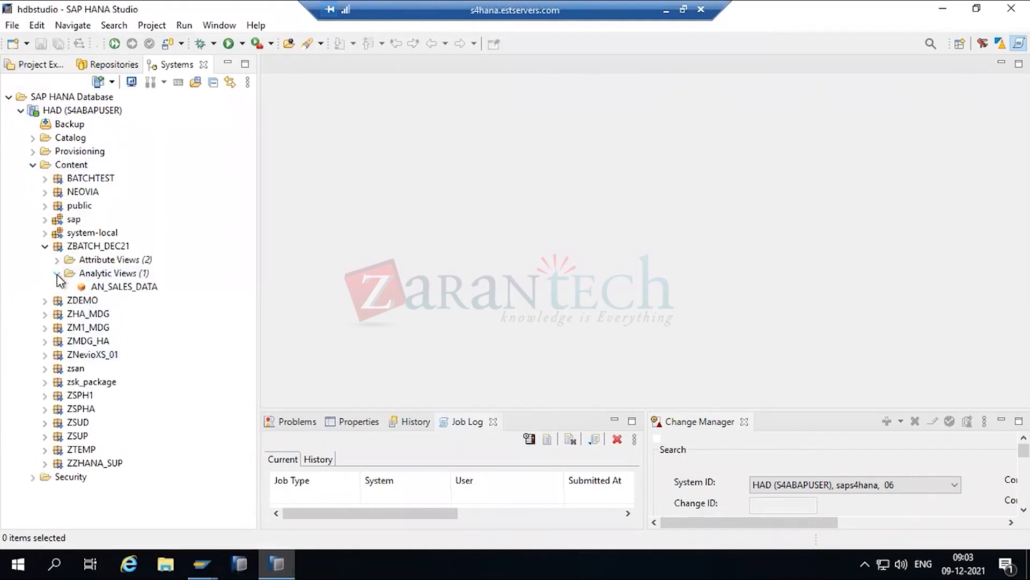
double_click(125, 290)
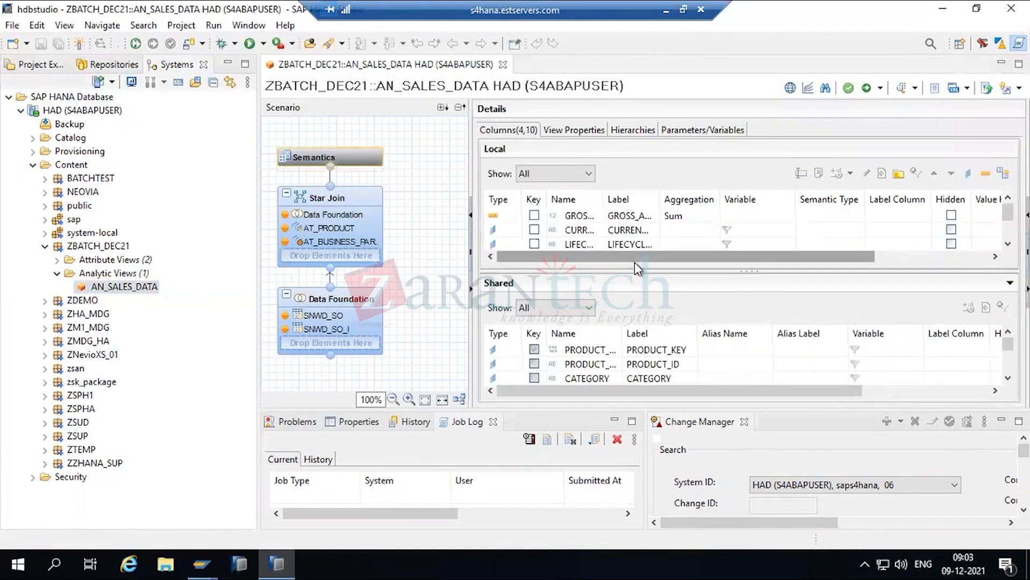
- Compare the AT_BUSINESS_PARTNERS columns in the AN_SALES_DATA star join, especially NODE_KEY, with those in the attribute view itself
left_click(343, 239)
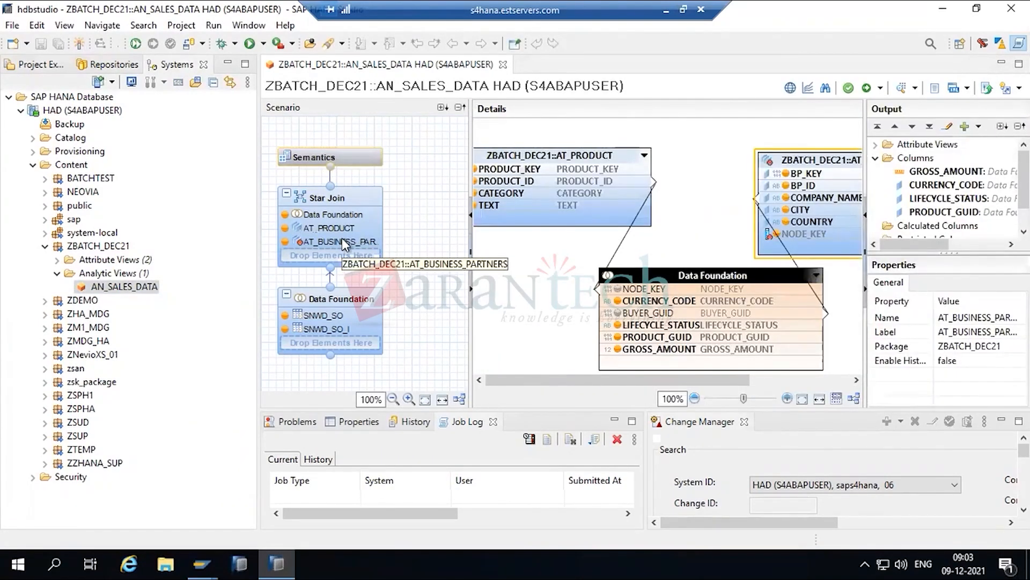
left_click(786, 234)
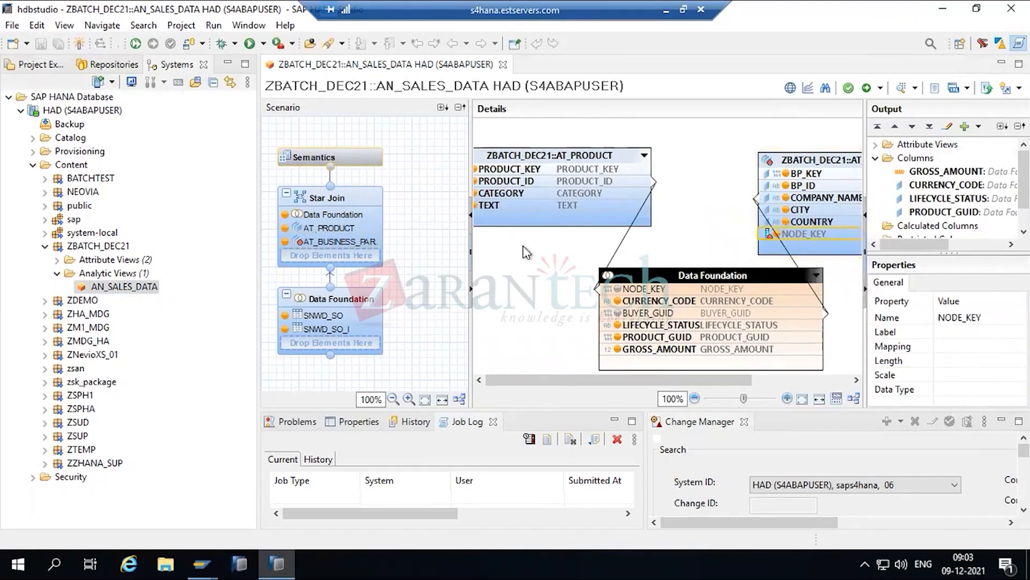
left_click(56, 260)
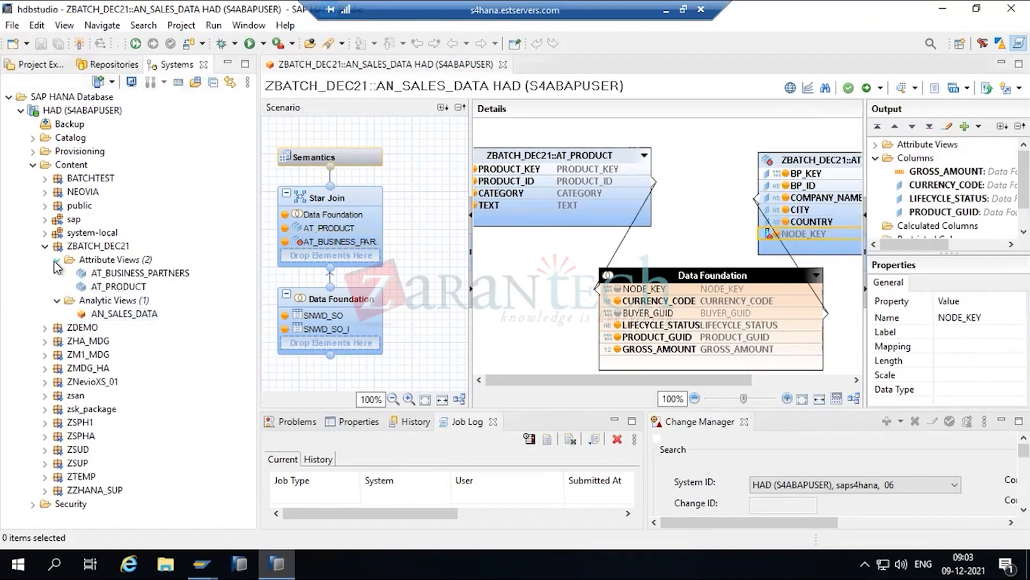
double_click(134, 274)
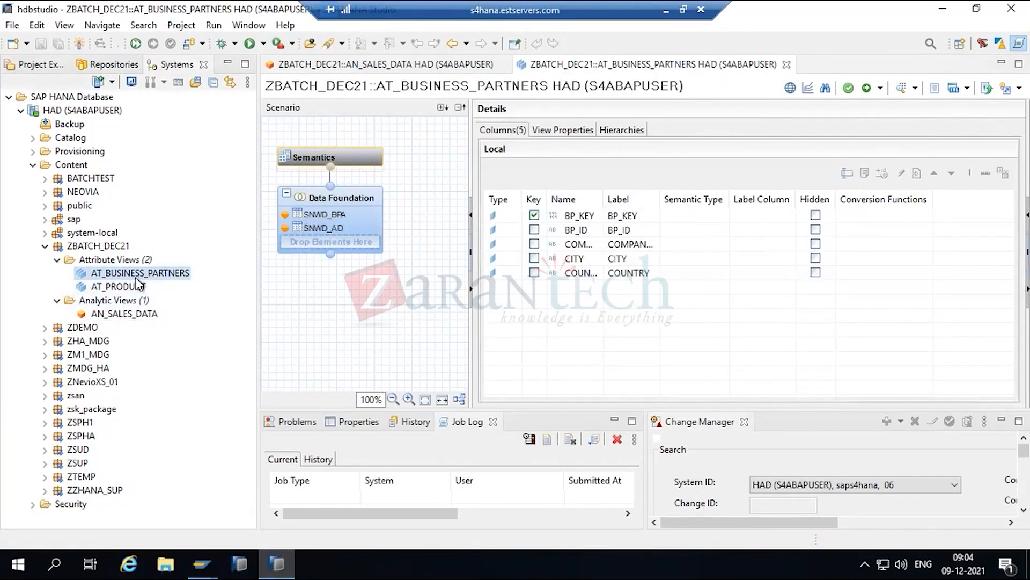
double_click(127, 315)
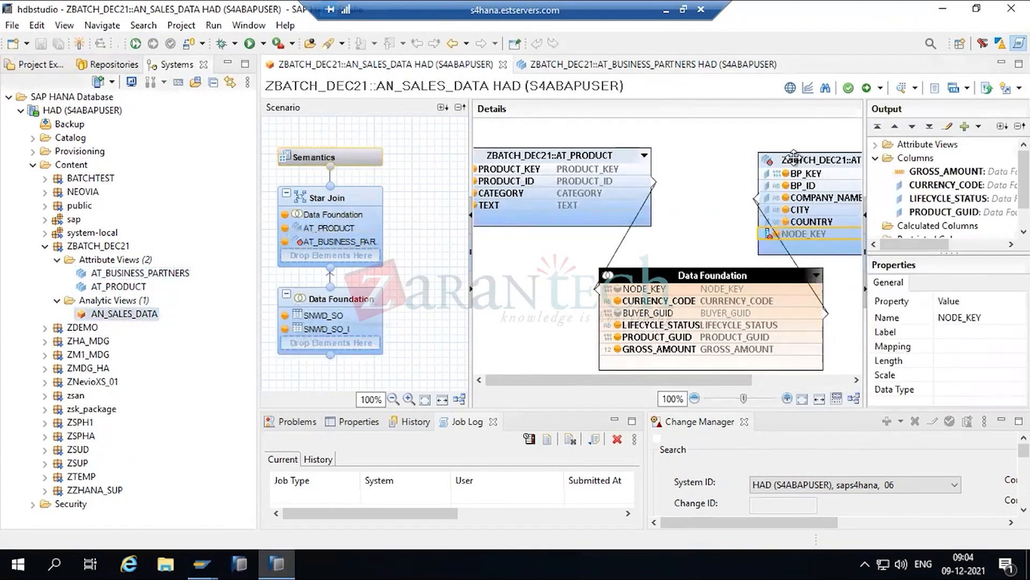
- Remove AT_BUSINESS_PARTNERS from the star join of AN_SALES_DATA
left_click(794, 157)
right_click(794, 157)
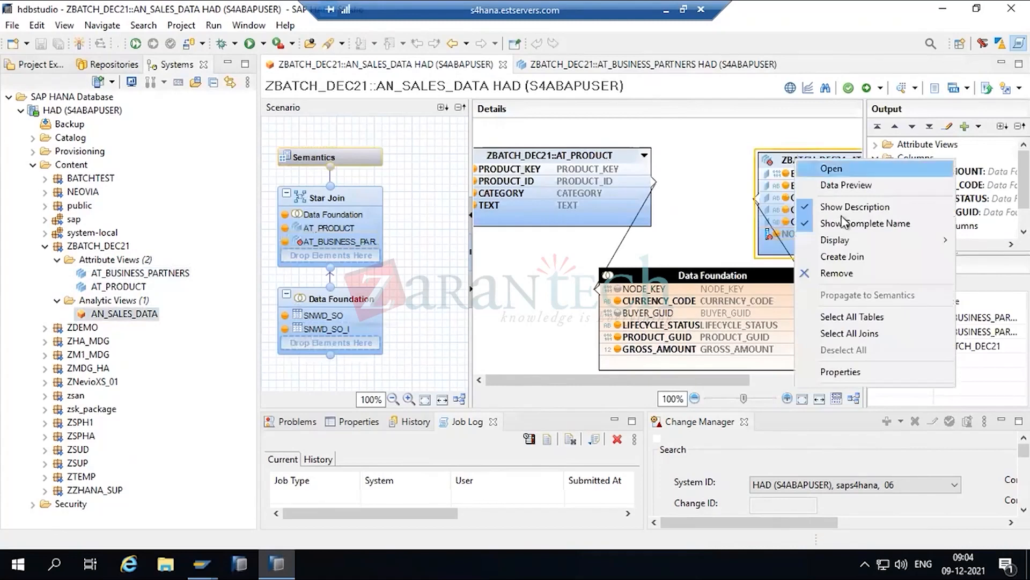
left_click(843, 272)
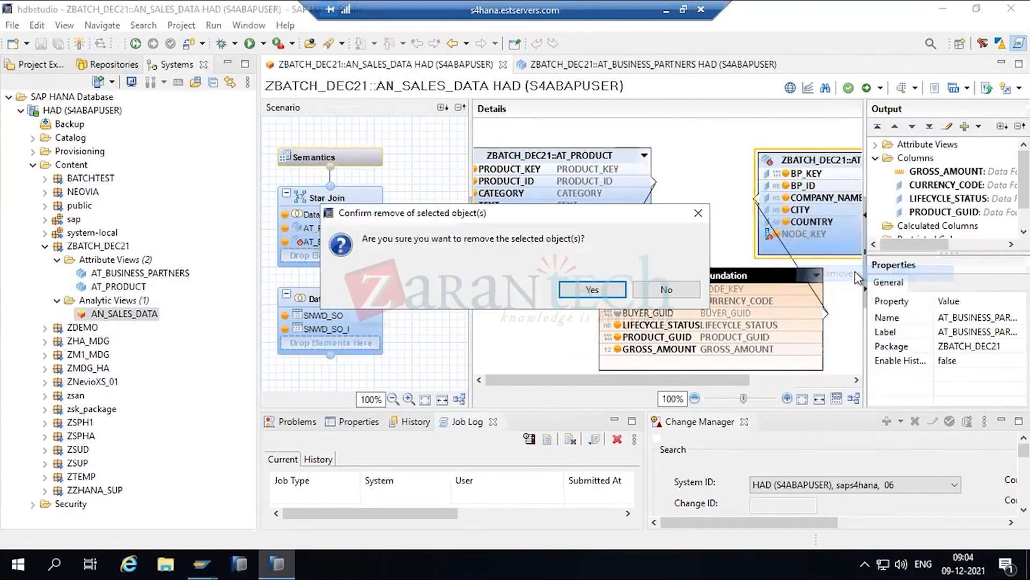
left_click(603, 295)
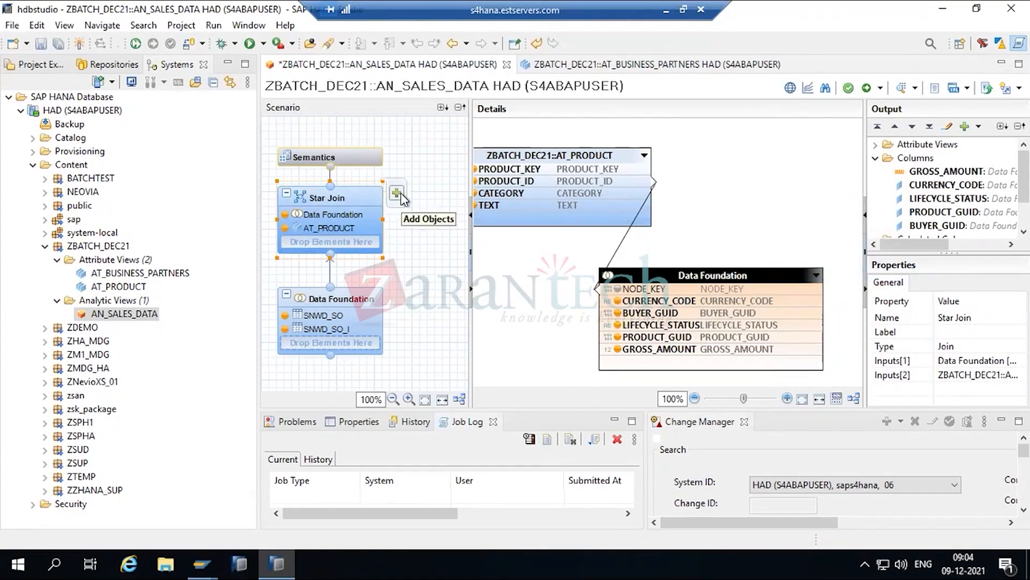
- Search for AT_BUSINESS_PARTNERS and add it to the Star Join of AN_SALES_DATA again
left_click(403, 199)
type("AT")
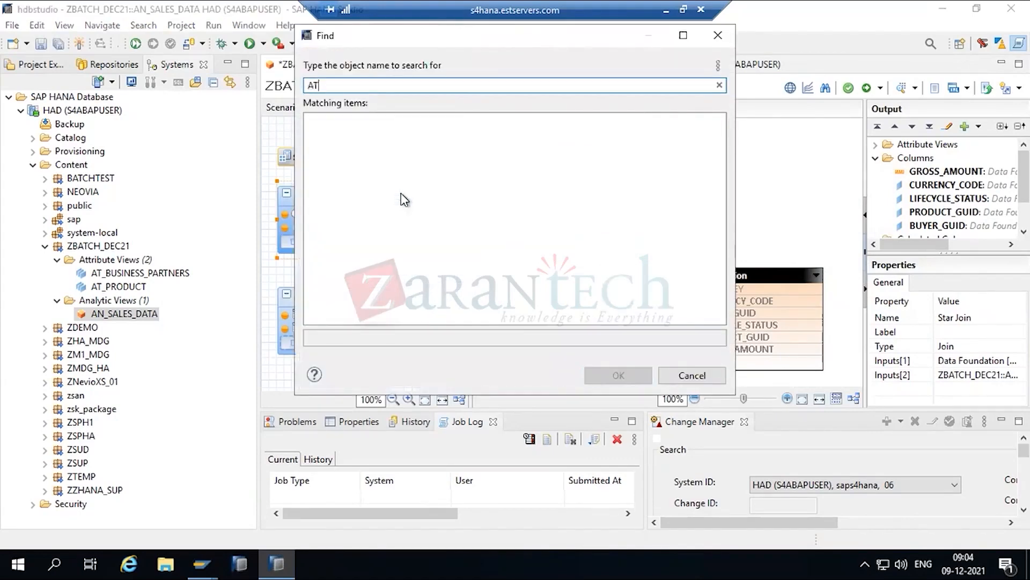
type("_BUSOM")
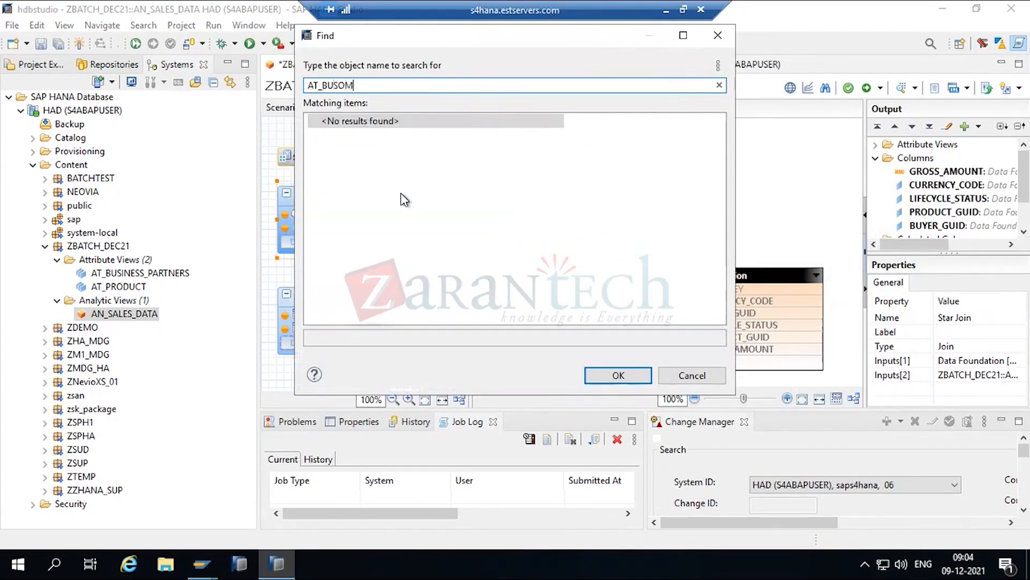
key("BackSpace")
key("BackSpace")
key("BackSpace")
double_click(404, 122)
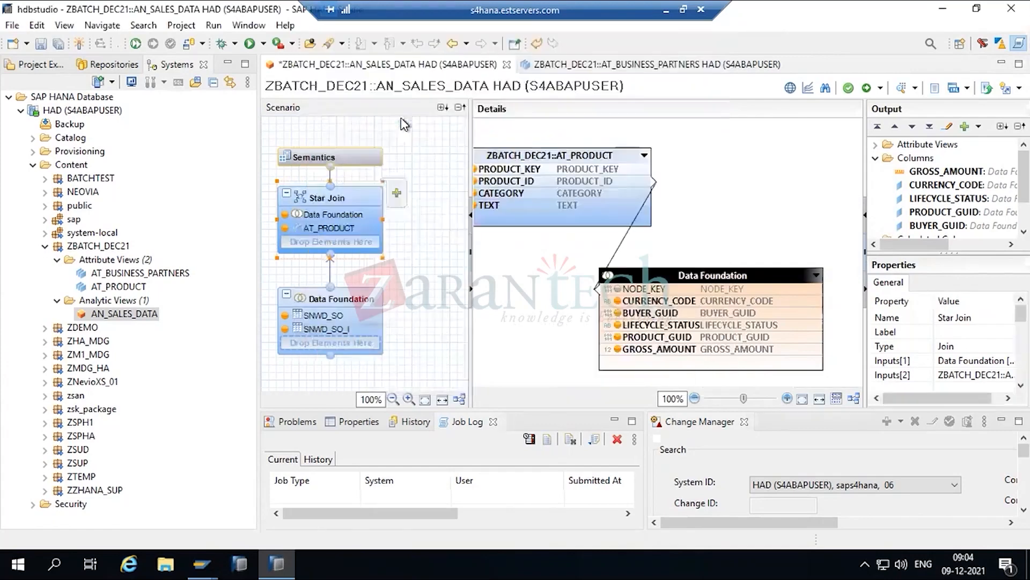
- Remove the join between AT_PRODUCT and the Data Foundation in the star join of AN_SALES_DATA
left_click(800, 380)
left_click_drag(592, 143, 577, 147)
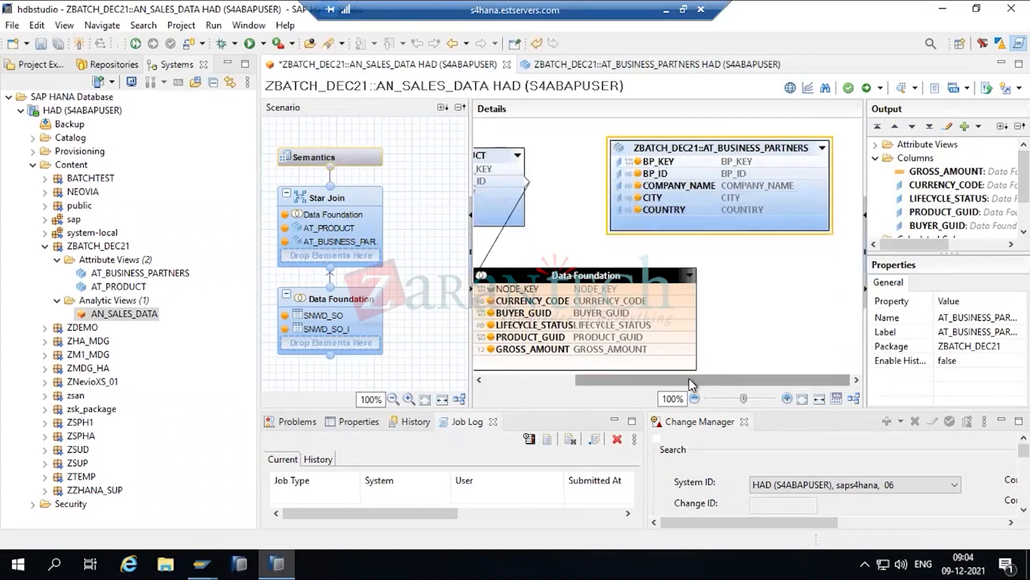
right_click(672, 384)
left_click_drag(639, 378, 560, 384)
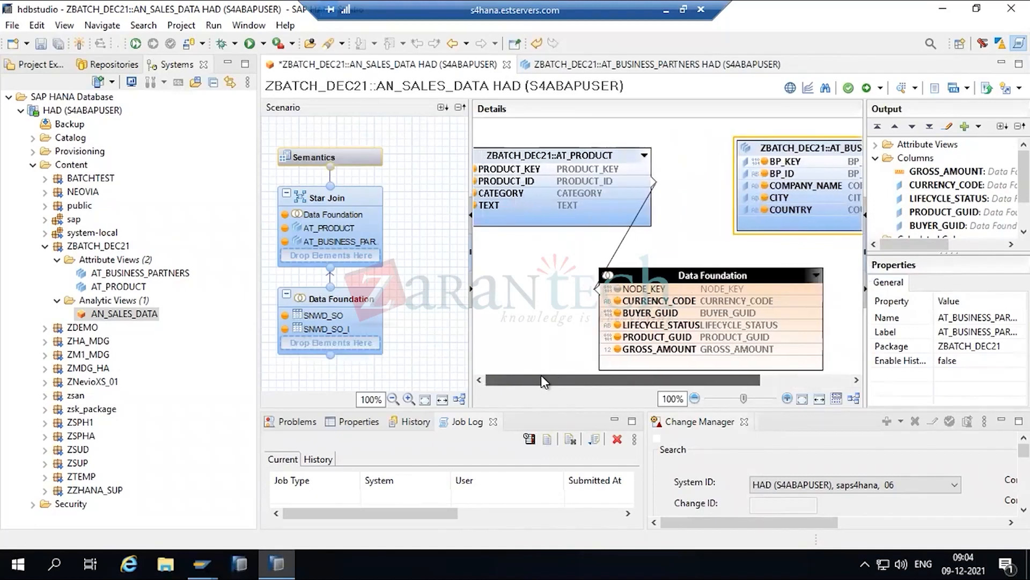
left_click_drag(541, 376, 552, 376)
left_click(622, 237)
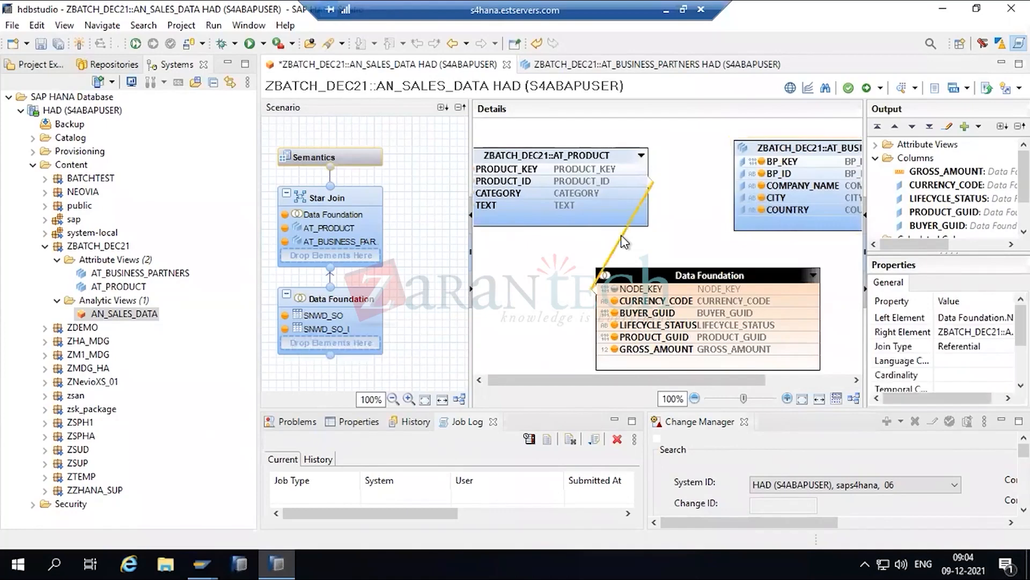
key("Delete")
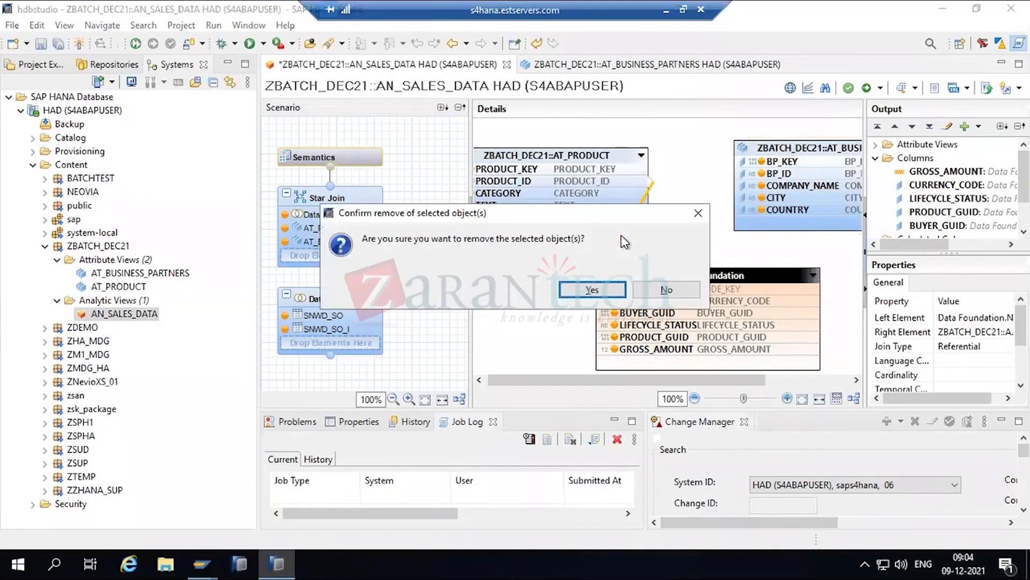
left_click(592, 290)
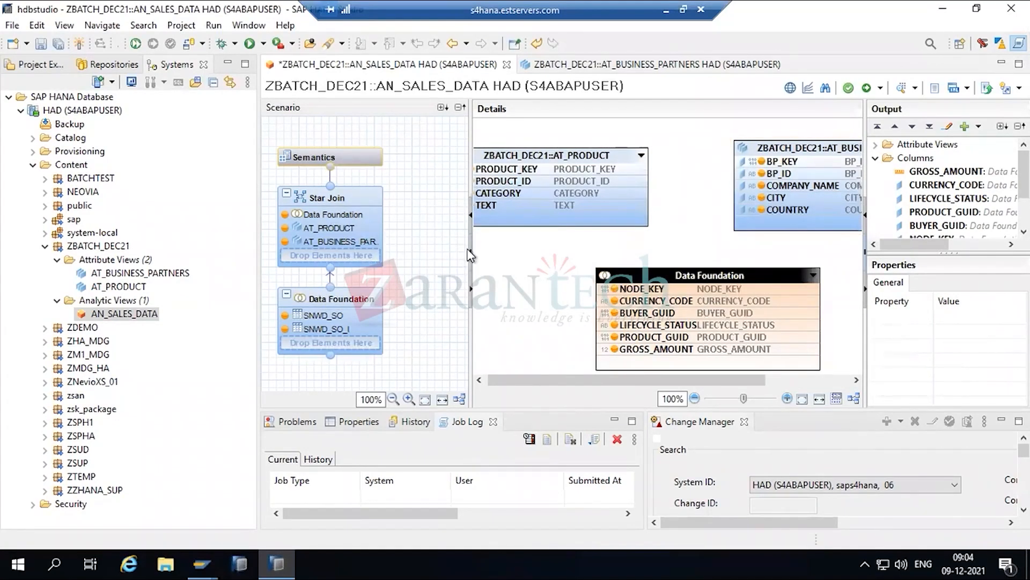
- Join the Data Foundation's BUYER_GUID to COMPANY_NAME in AT_BUSINESS_PARTNERS, and AT_PRODUCT's PRODUCT_ID to the Data Foundation's NODE_KEY
left_click_drag(471, 177, 424, 177)
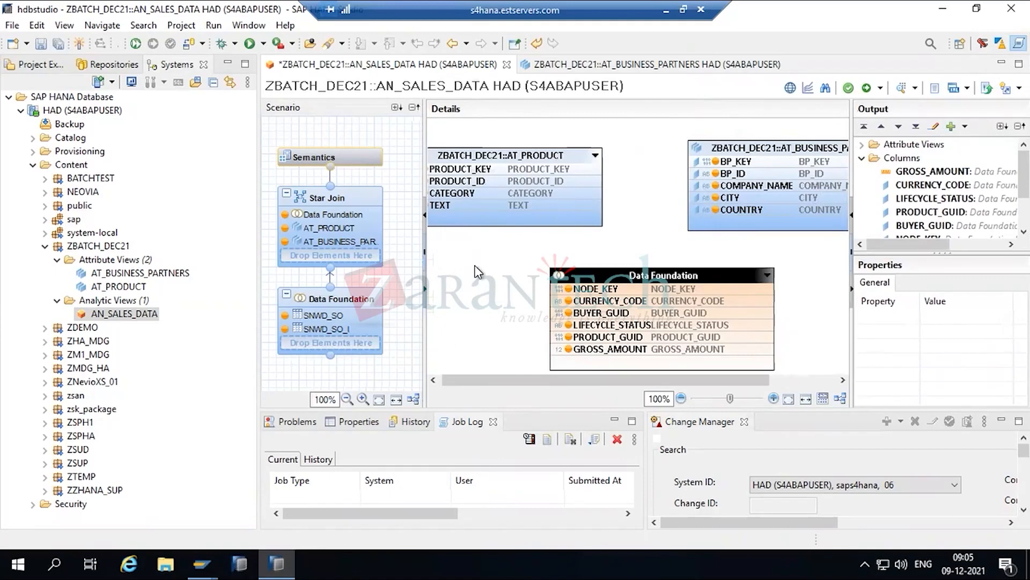
left_click_drag(601, 313, 691, 185)
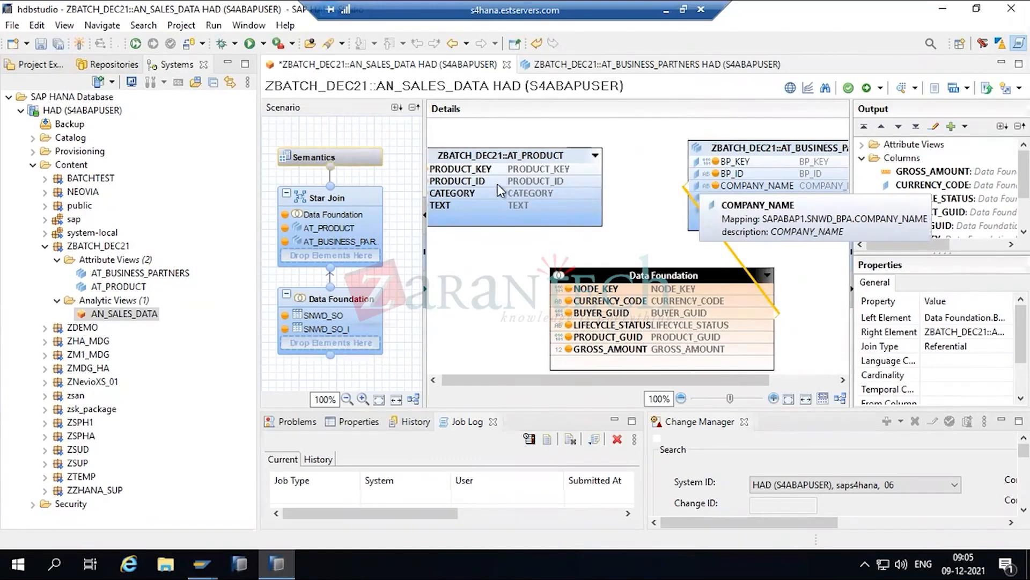
mouse_move(475, 186)
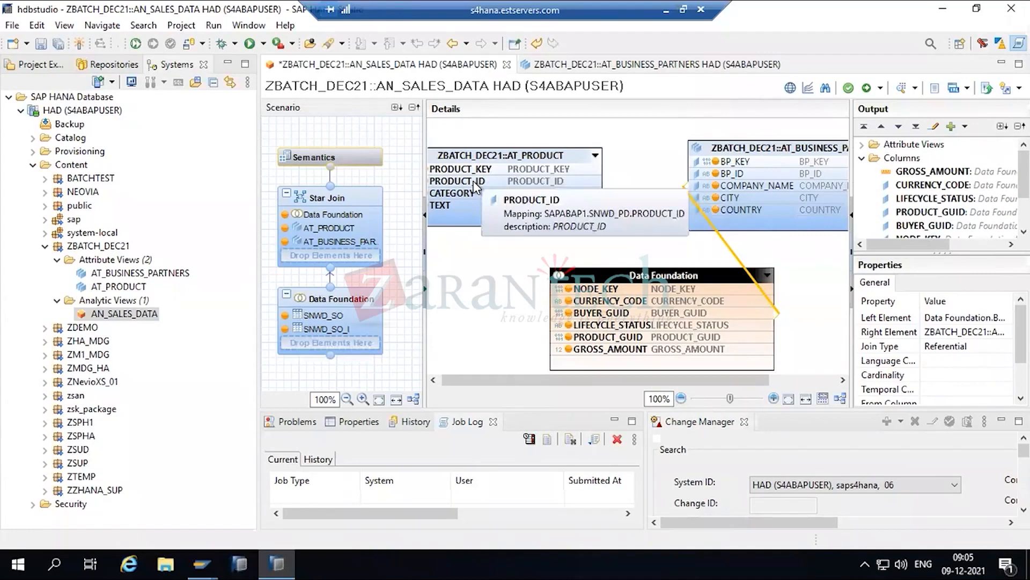
left_click_drag(474, 185, 560, 296)
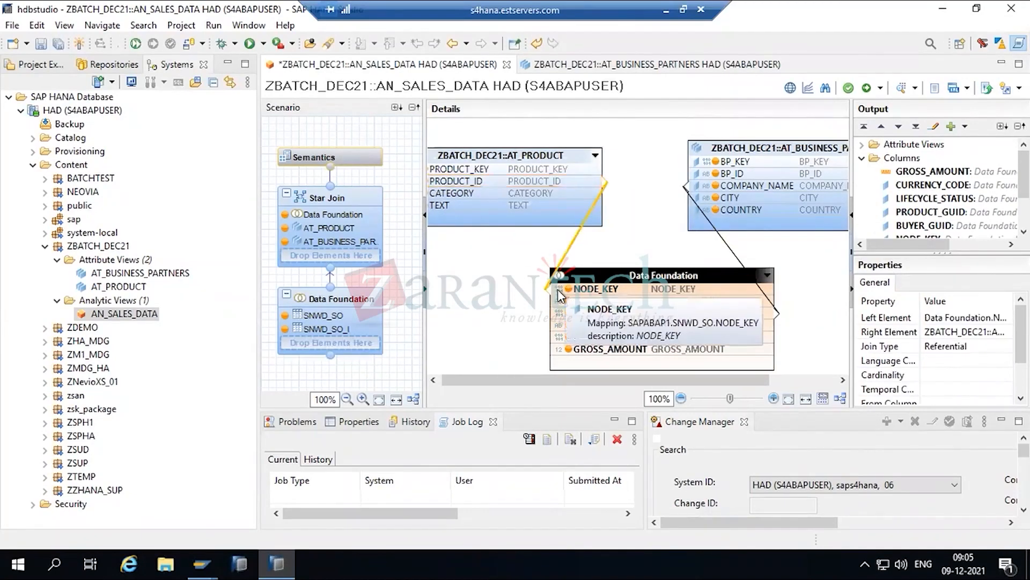
- Save and activate analytic view AN_SALES_DATA and preview its raw data
left_click(41, 44)
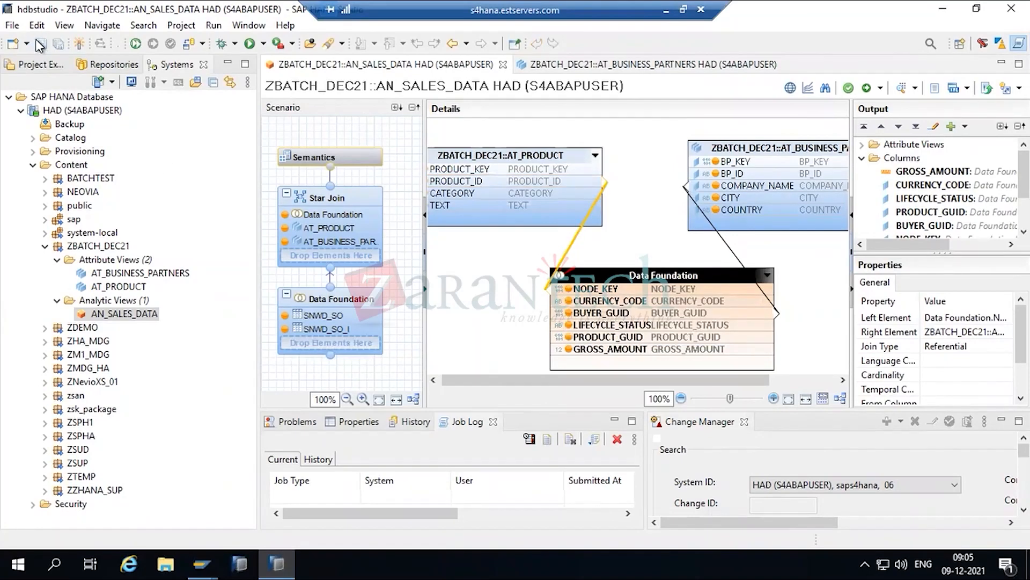
right_click(127, 315)
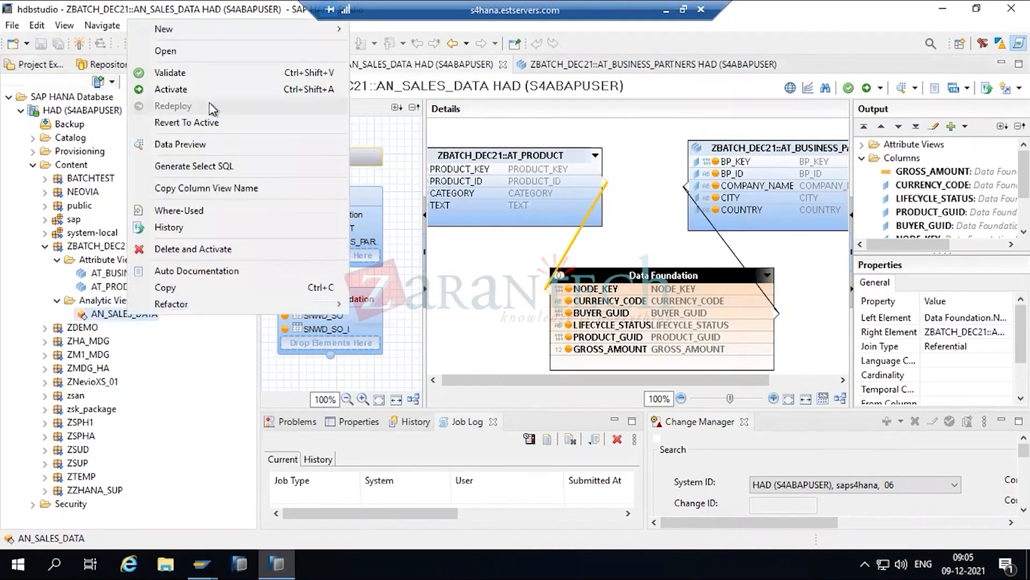
left_click(170, 89)
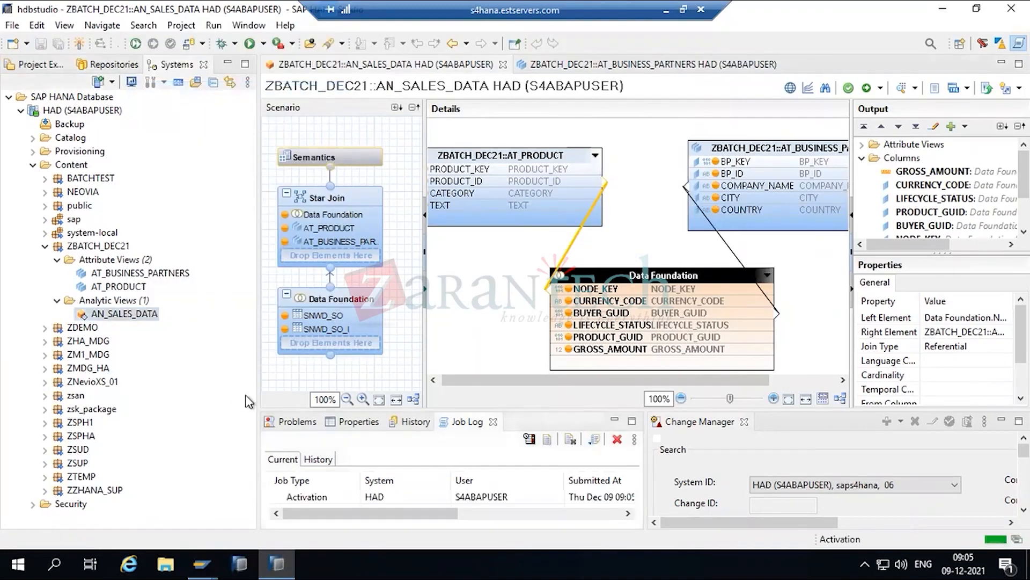
left_click(900, 90)
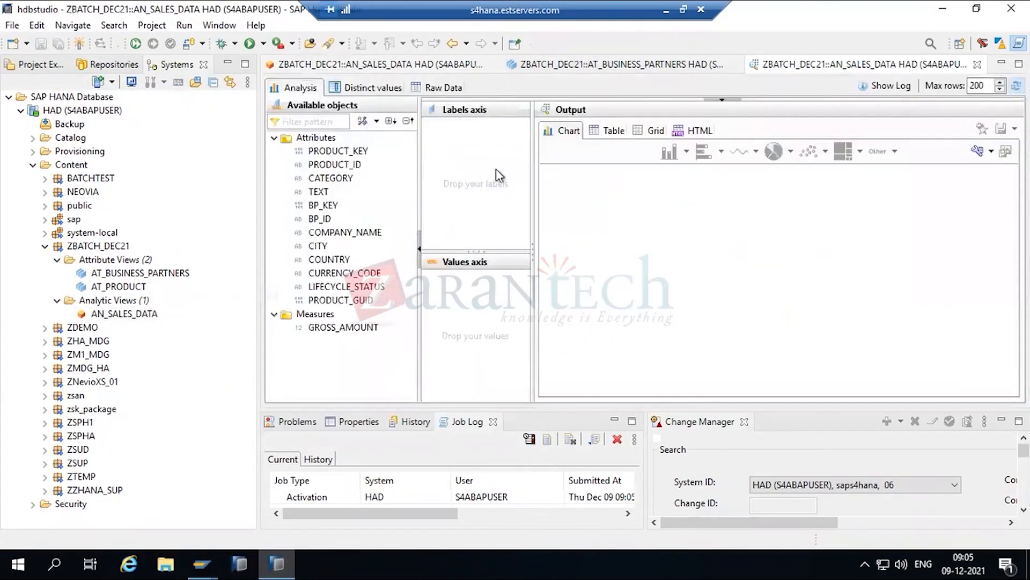
left_click(443, 88)
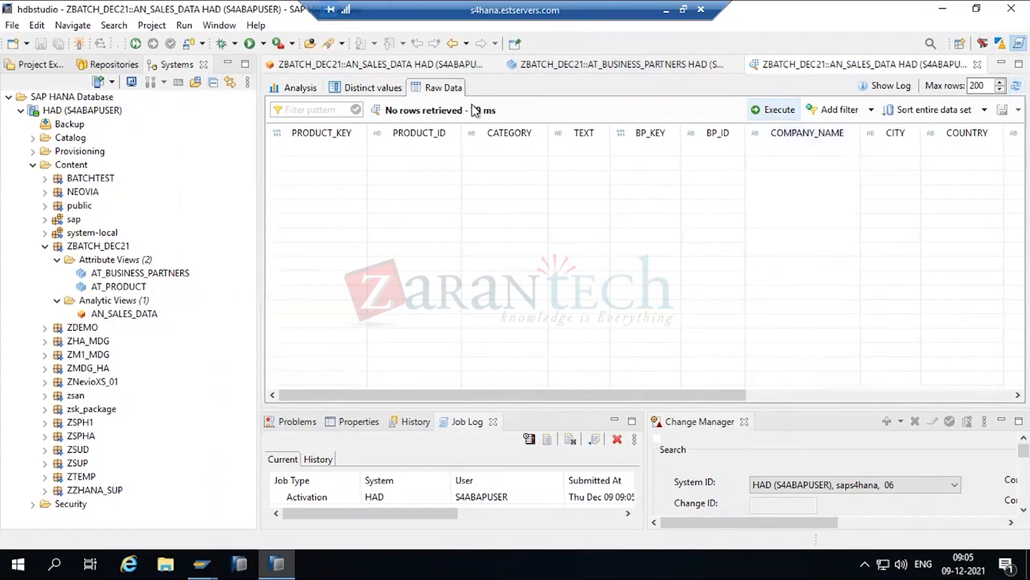
- Return to the AN_SALES_DATA star join and remove the join between PRODUCT_ID of AT_PRODUCT and NODE_KEY
double_click(120, 316)
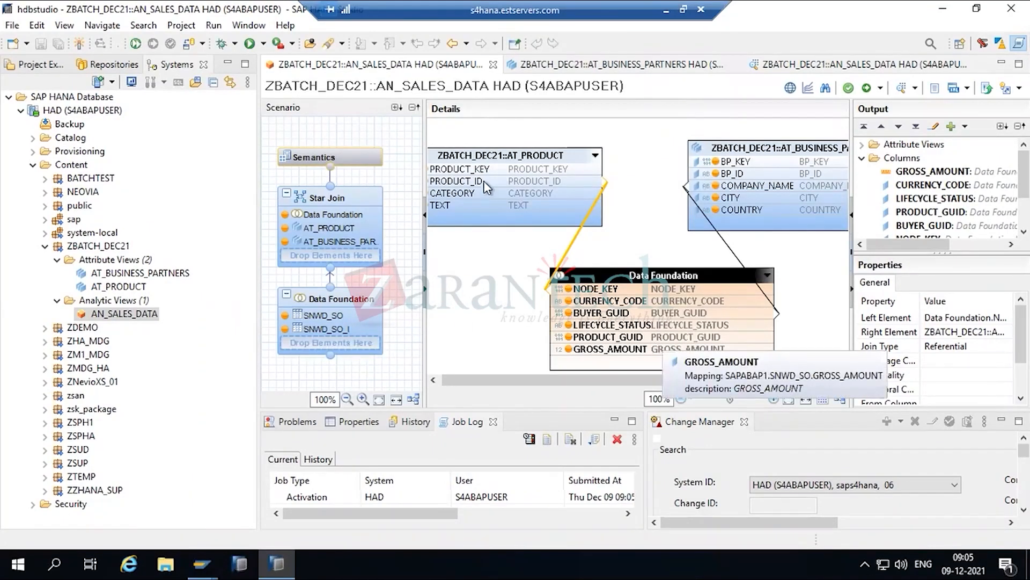
mouse_move(487, 188)
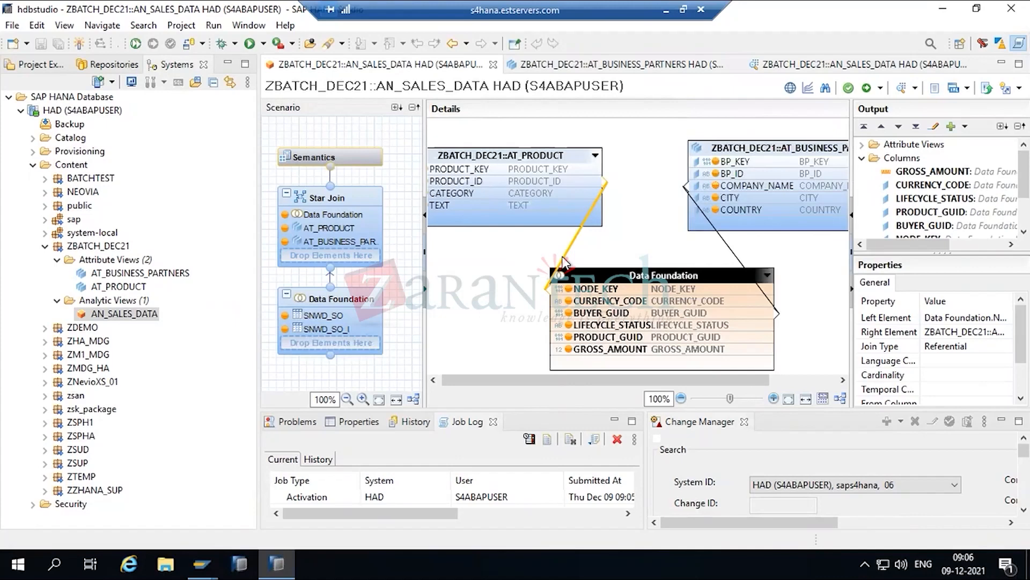
key("Delete")
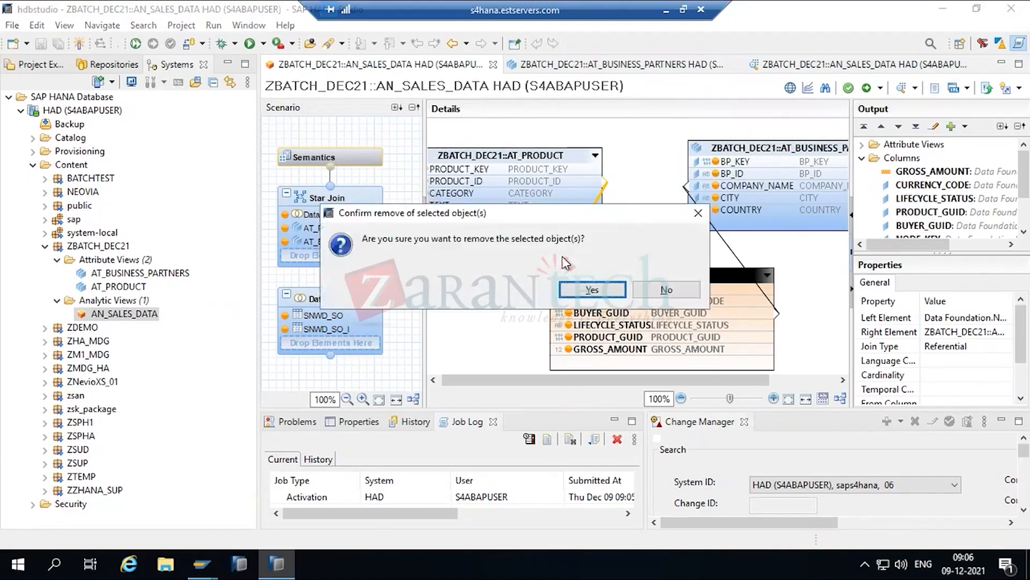
left_click(595, 290)
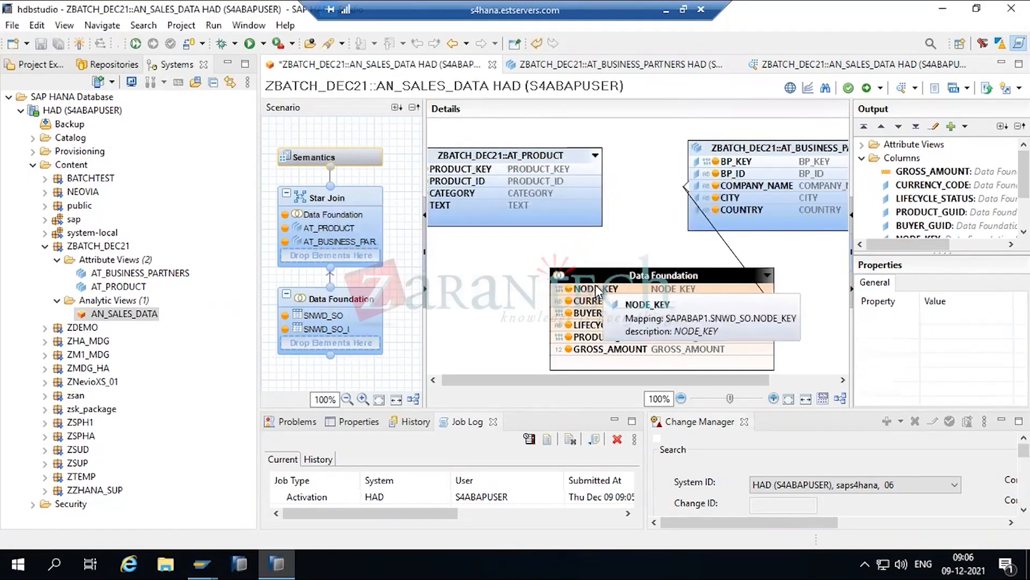
- Switch to the SAP Easy Access window and open the ABAP Dictionary with transaction SE11
left_click(202, 558)
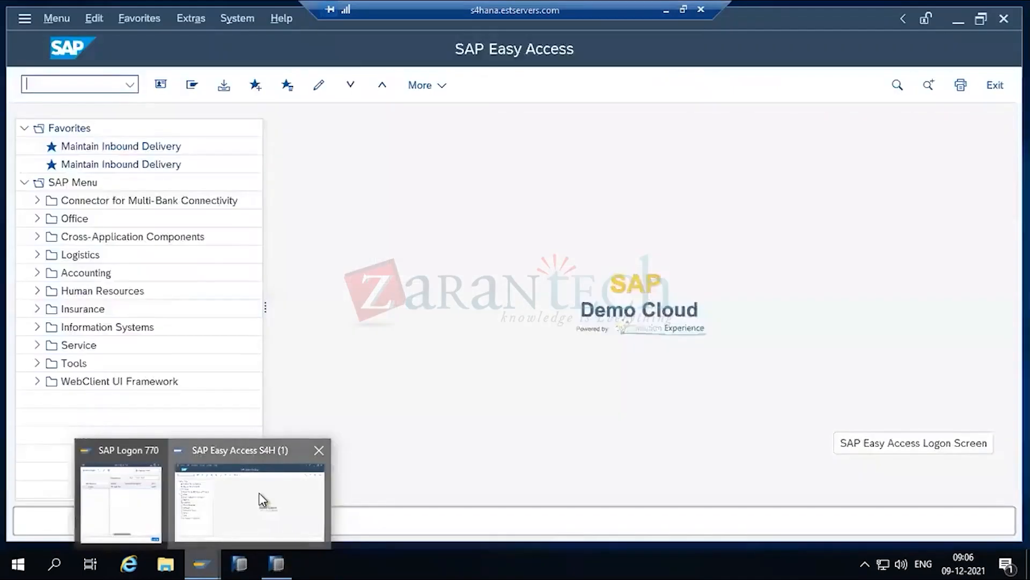
left_click(260, 497)
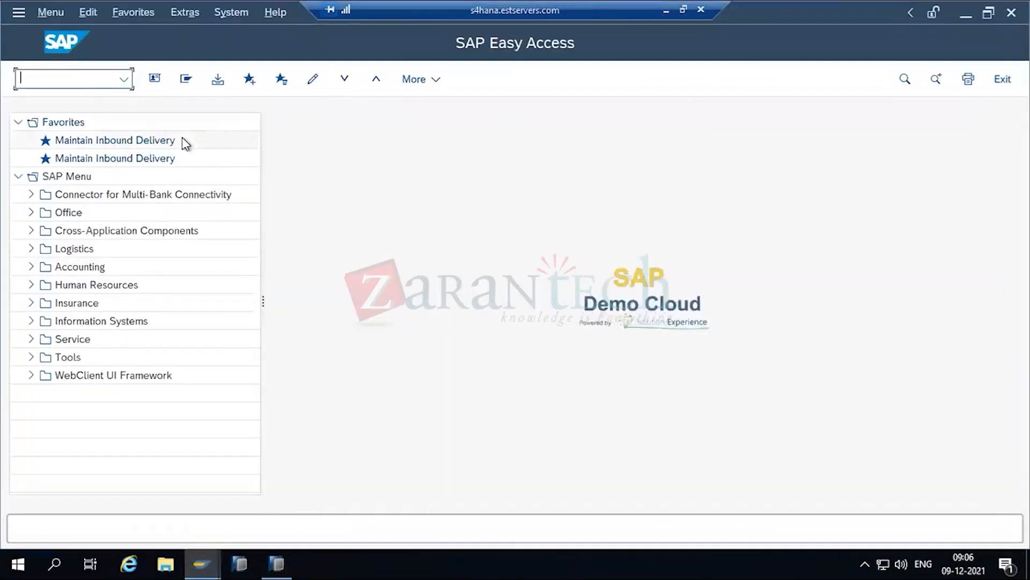
type("se11")
key("Return")
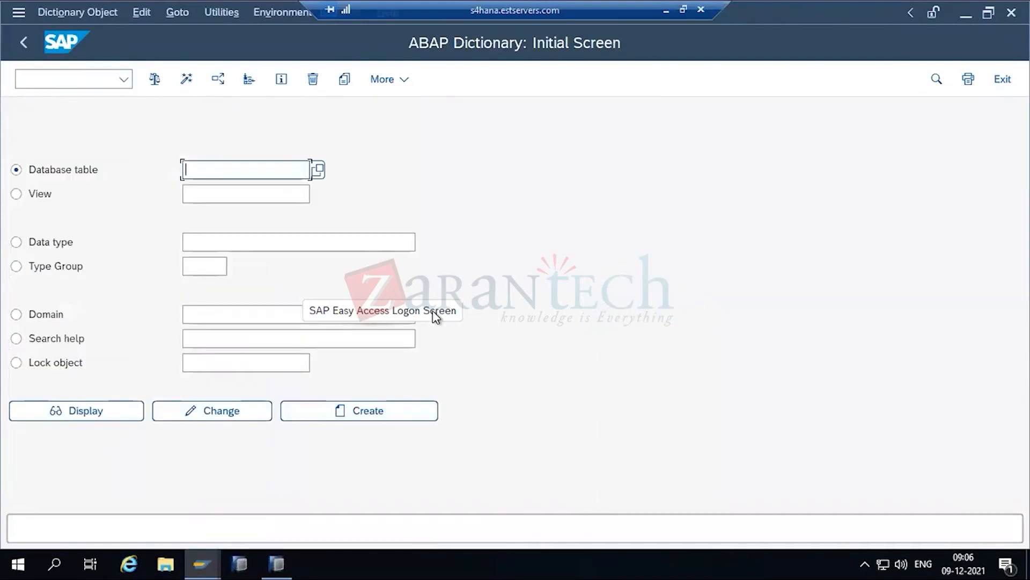
- Check the Data Foundation's table name in HANA Studio and display table SNWD_SO in the ABAP Dictionary
left_click(277, 563)
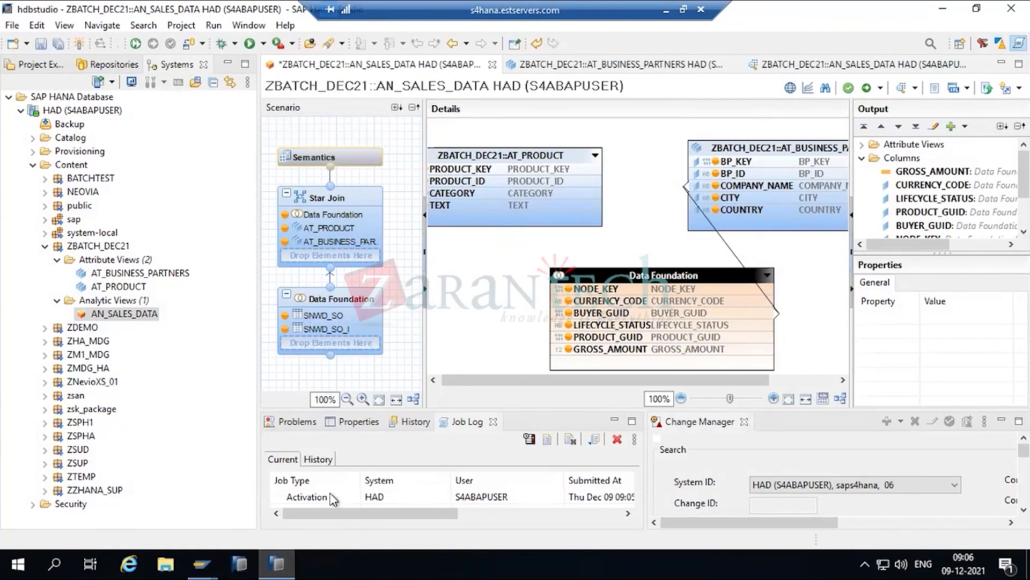
mouse_move(199, 558)
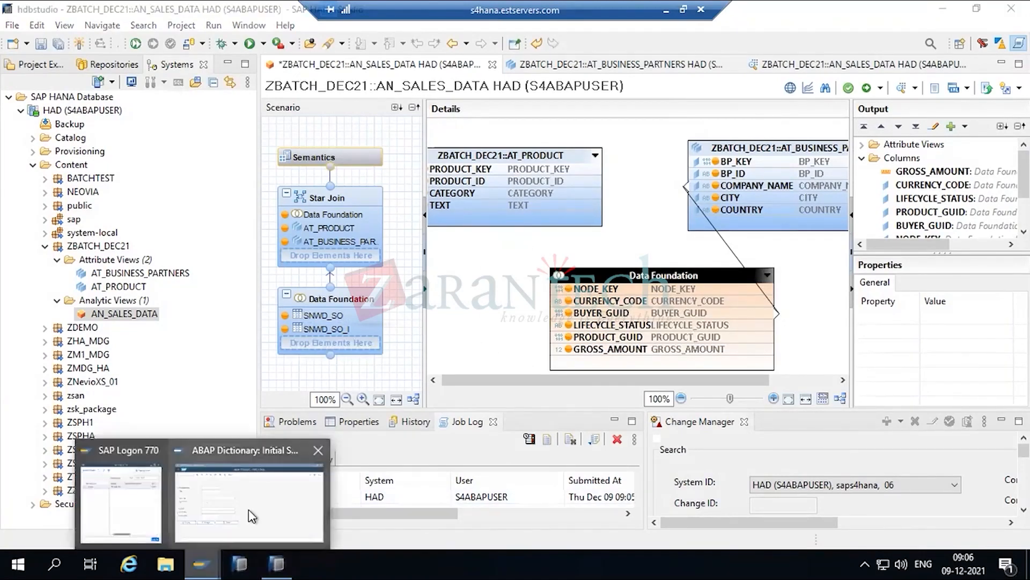
left_click(249, 510)
type("S")
key("BackSpace")
type("SNWD_SO")
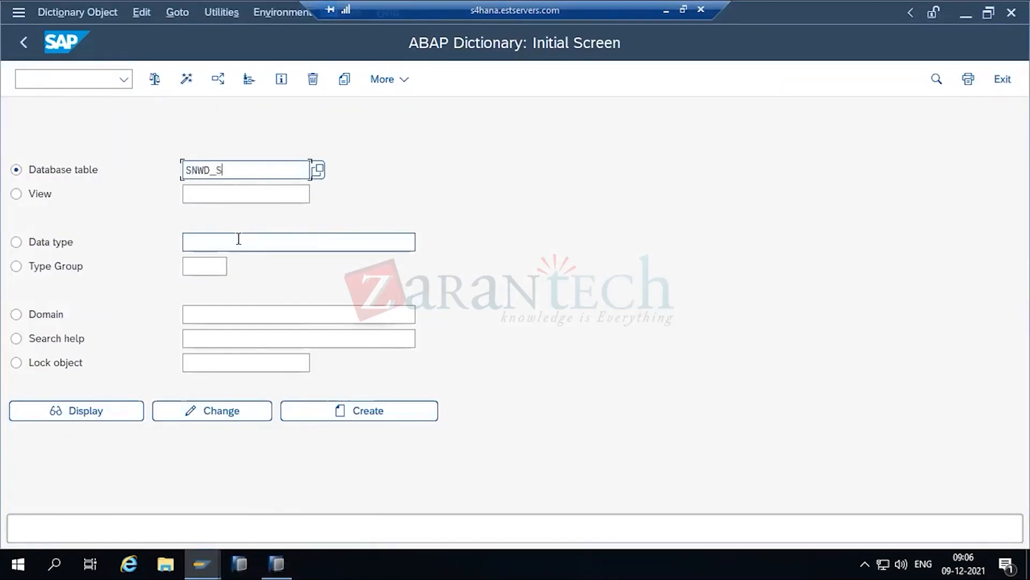
left_click(78, 414)
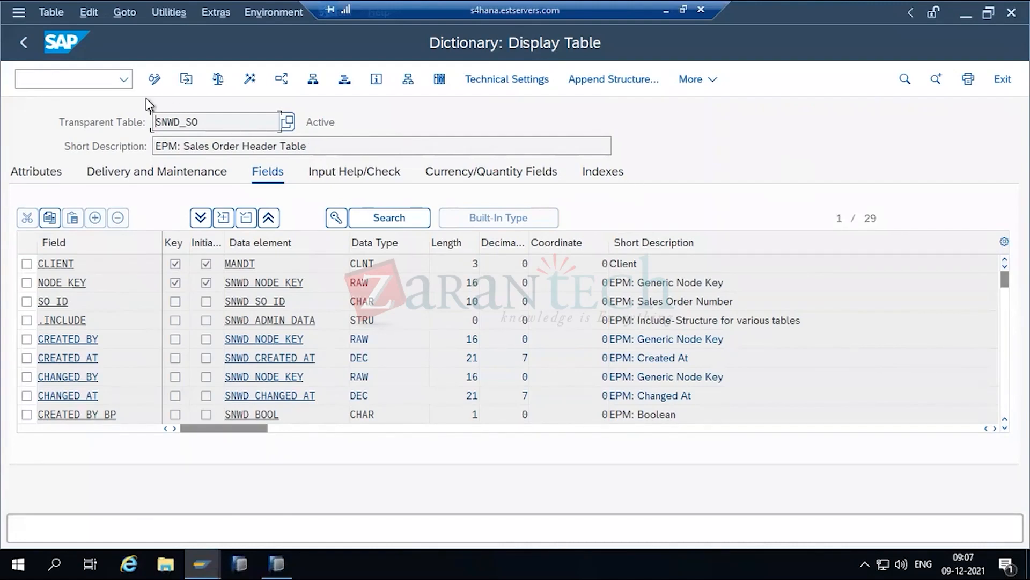
- Open the ABAP Dictionary's initial screen in another session with transaction SE11, keeping the SNWD_SO display open
left_click(56, 76)
type("/psn")
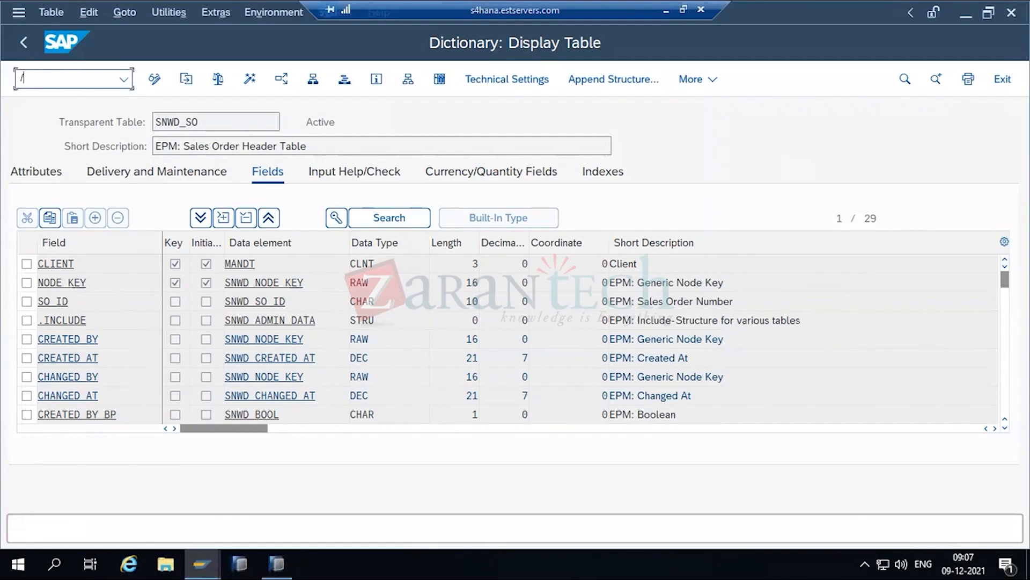
type("e11")
key("Return")
left_click(56, 75)
key("Return")
left_click(56, 76)
type("/nse11")
key("Return")
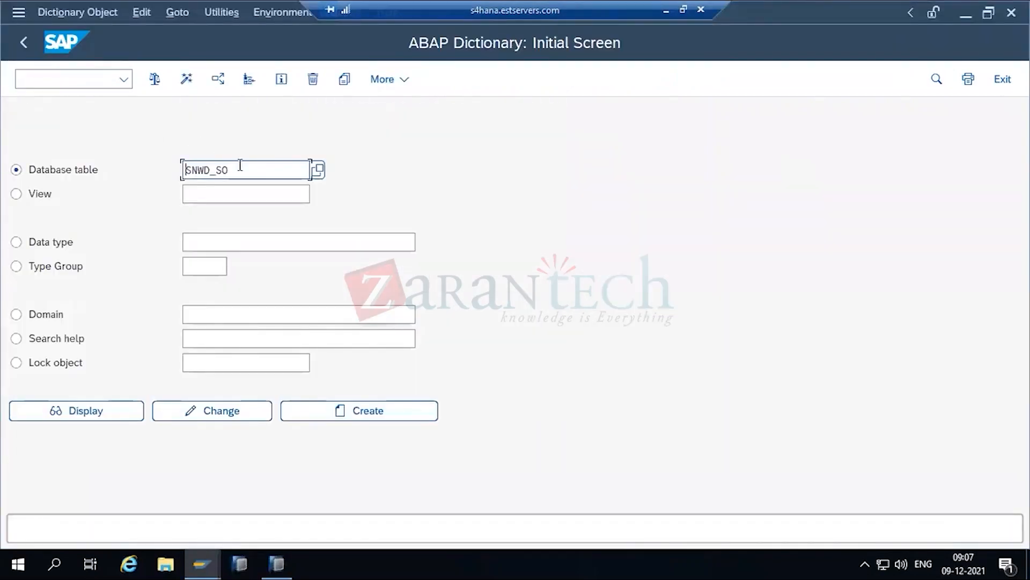
- Display the definition of database table SNWD_PD in the ABAP Dictionary
left_click(240, 165)
key("BackSpace")
key("BackSpace")
type("pD")
left_click(87, 410)
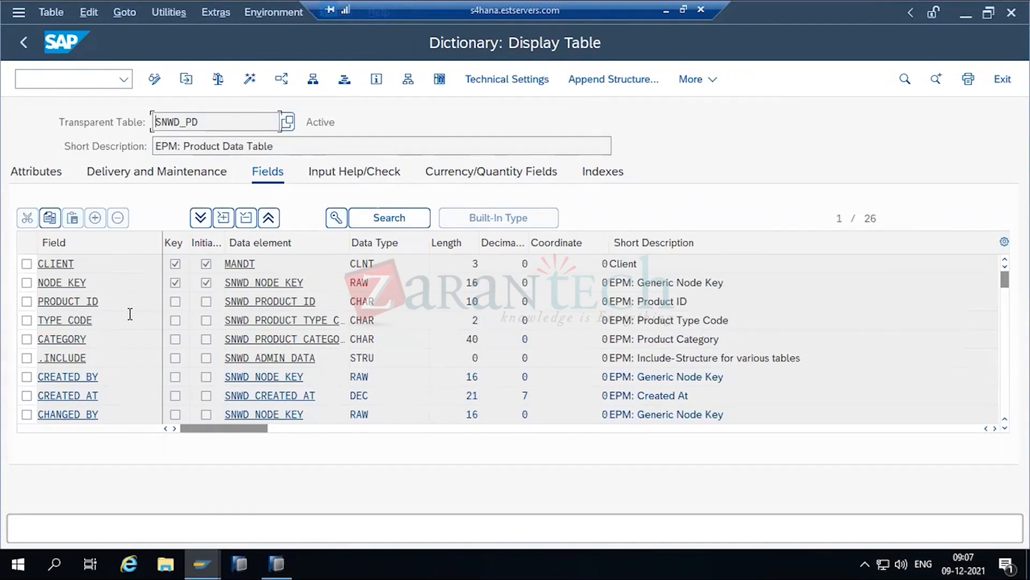
- List the contents of table SNWD_PD without filters and copy the NODE_KEY of product HT-1000
left_click(440, 79)
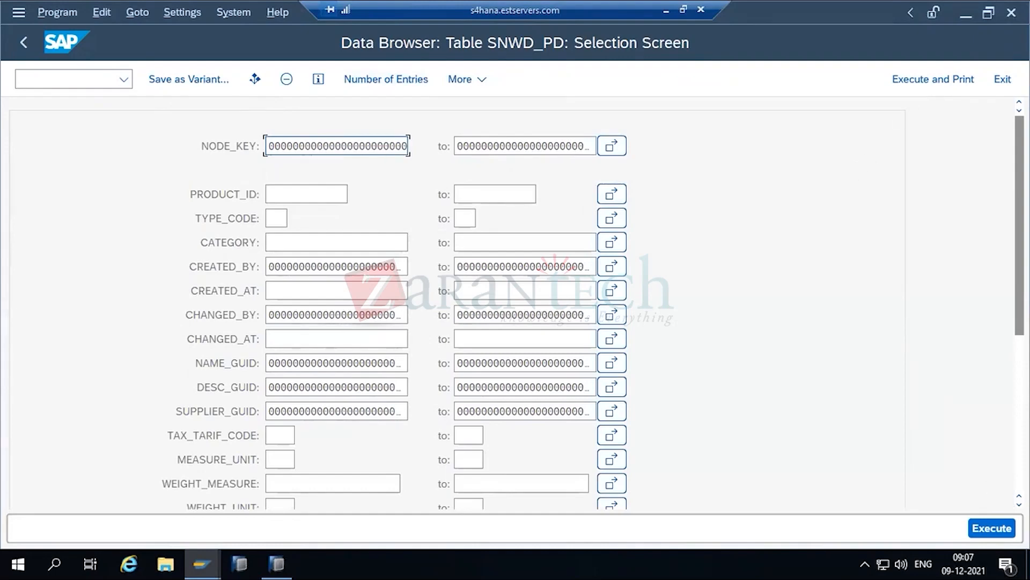
left_click(992, 528)
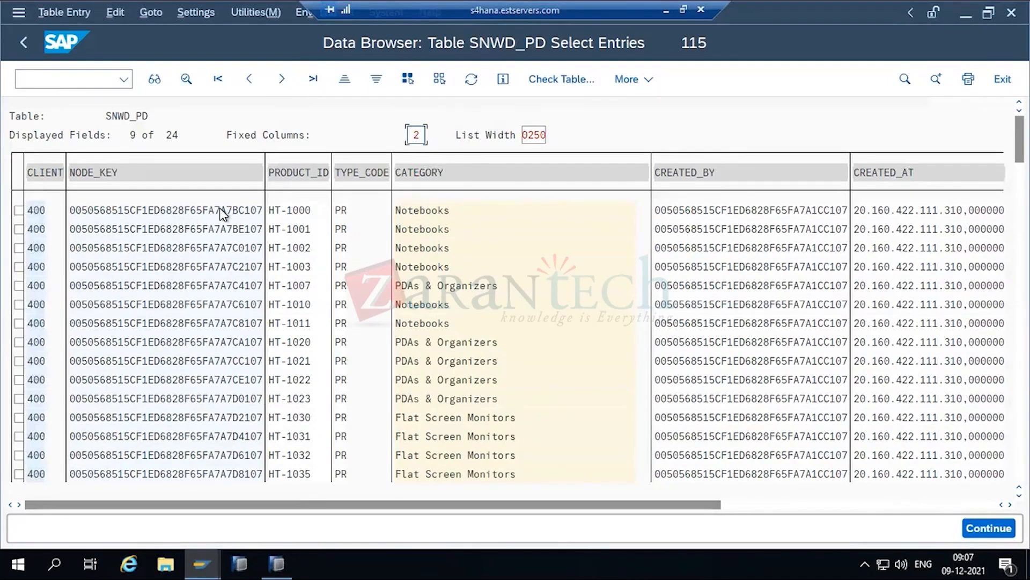
left_click(195, 209)
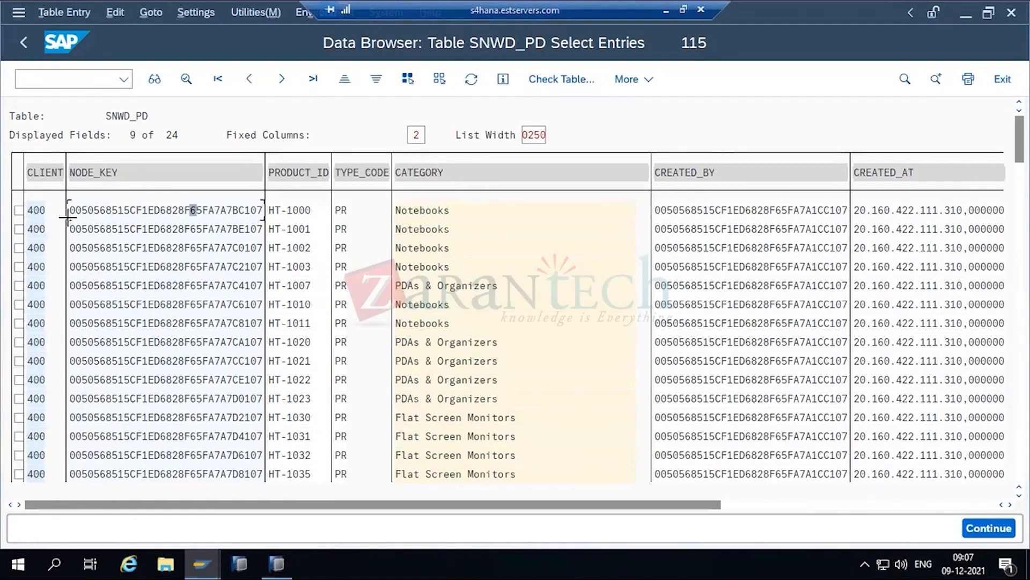
left_click_drag(69, 208, 266, 209)
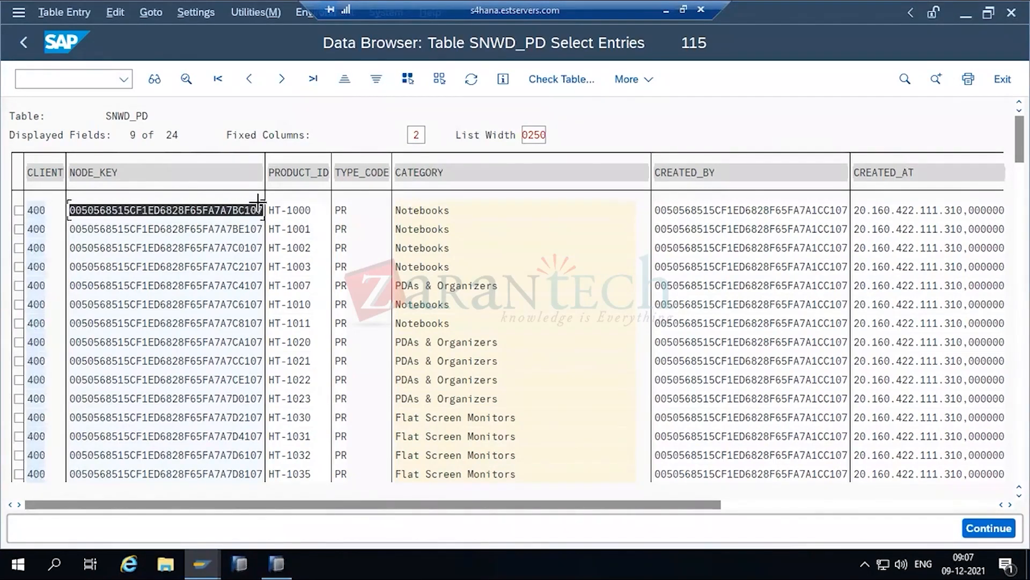
key("ctrl+c")
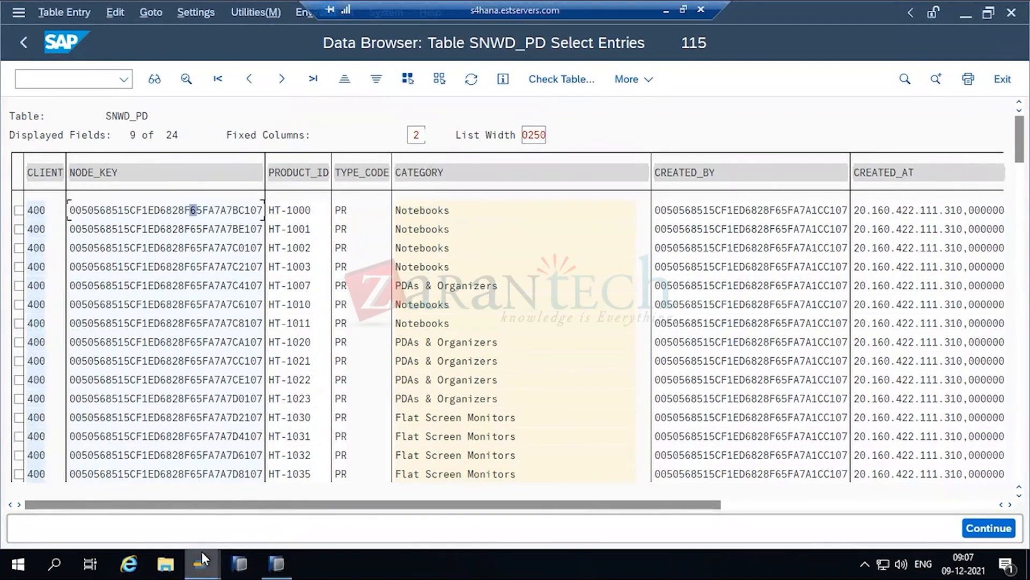
- Switch to the SNWD_SO table display and list the table's contents with the NODE_KEY selection range cleared
mouse_move(202, 552)
left_click(191, 503)
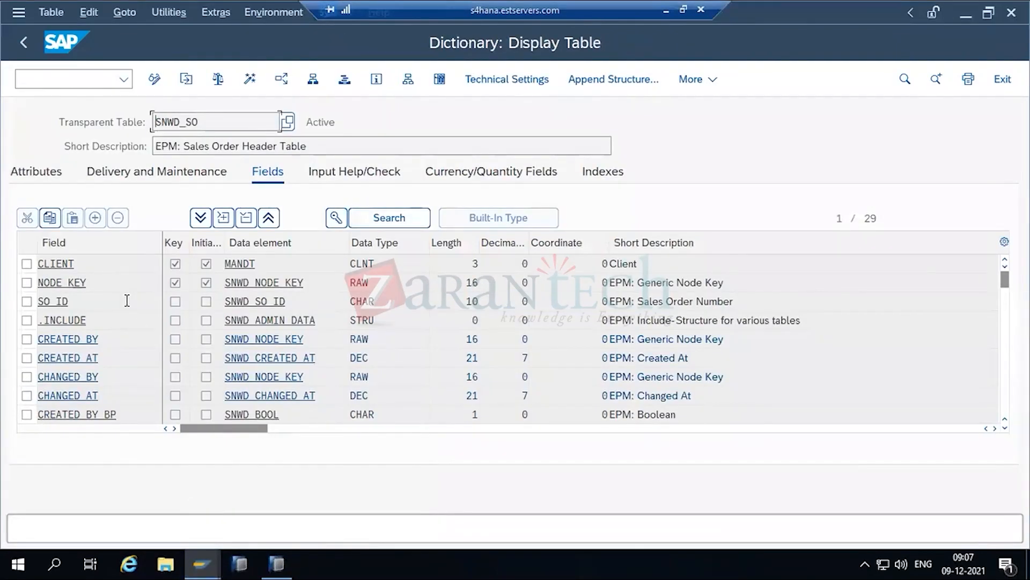
left_click(439, 79)
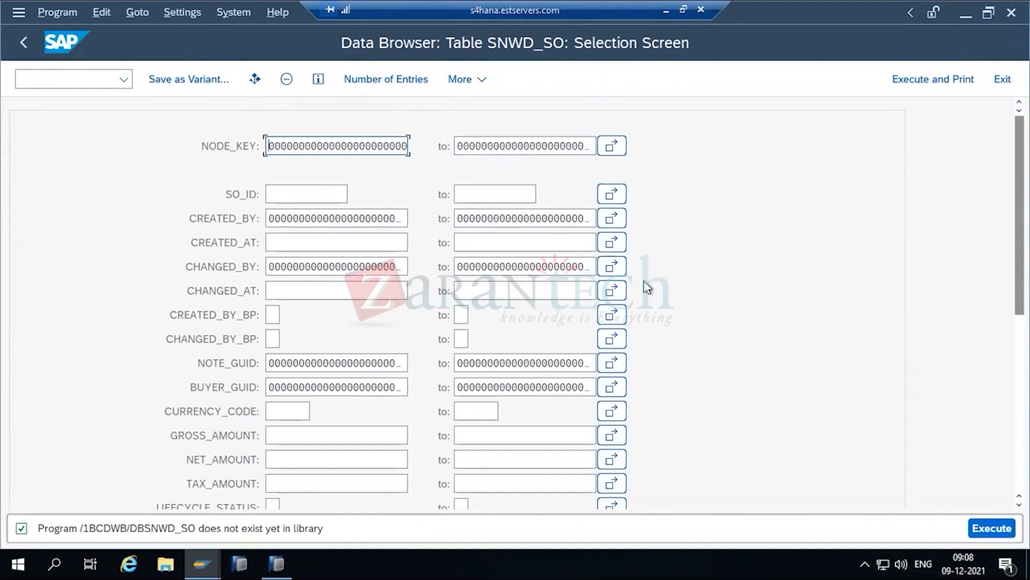
key("ctrl+v")
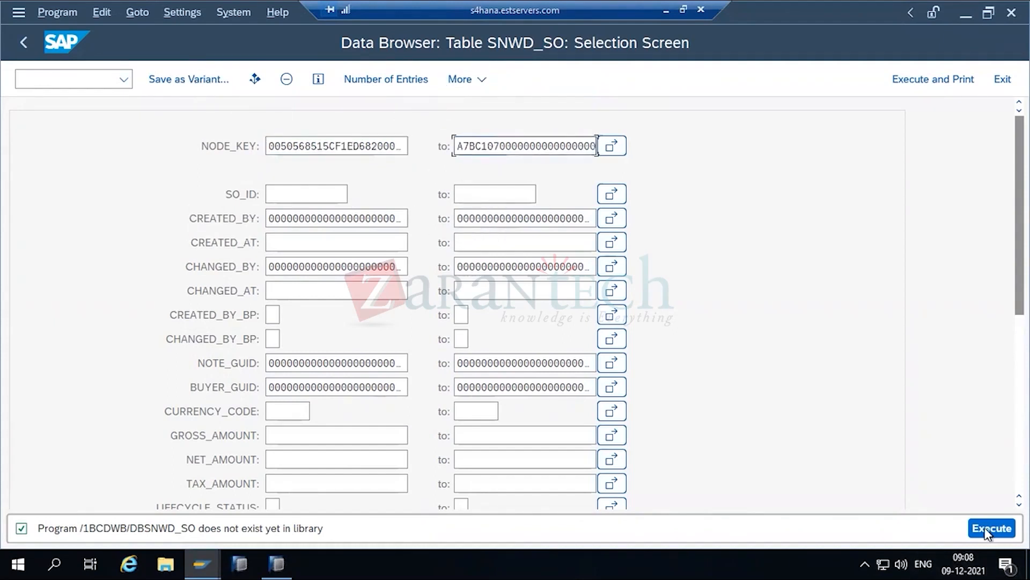
key("ctrl+a")
key("Delete")
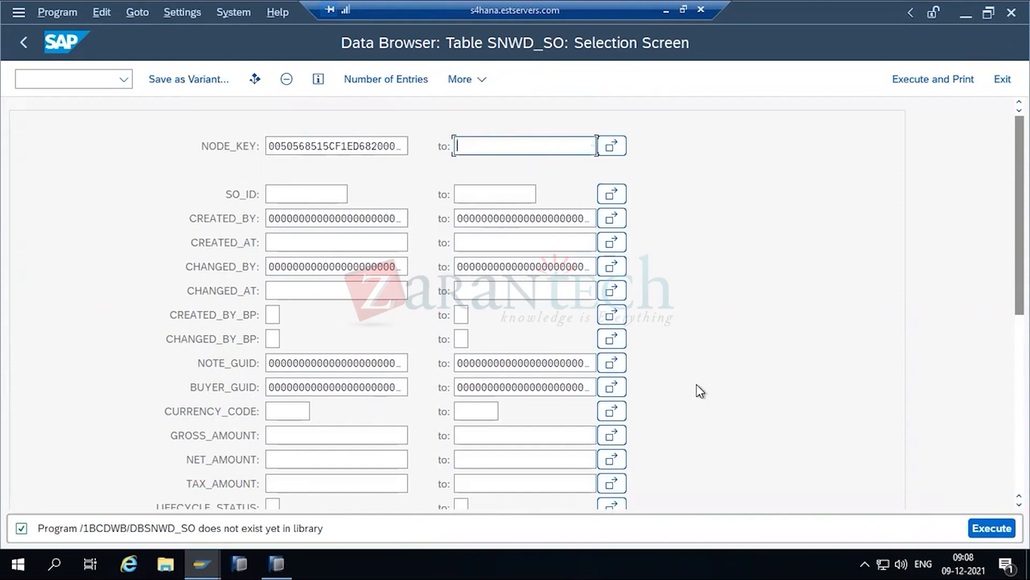
left_click(307, 142)
key("ctrl+a")
key("Delete")
left_click(975, 529)
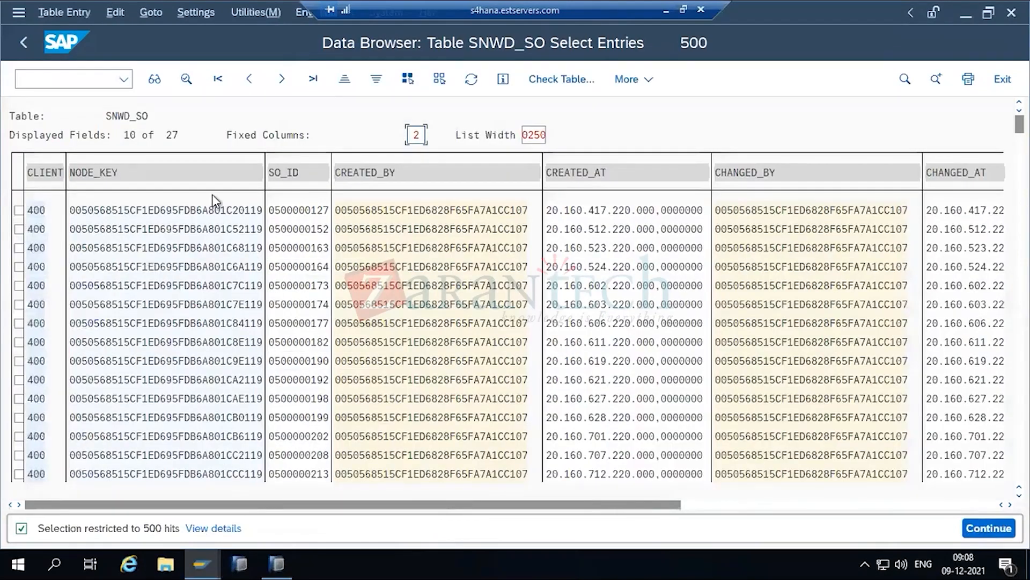
- Open the details of SNWD_SO's first entry, compare its keys with the SNWD_PD list, and return to the entry list
double_click(96, 215)
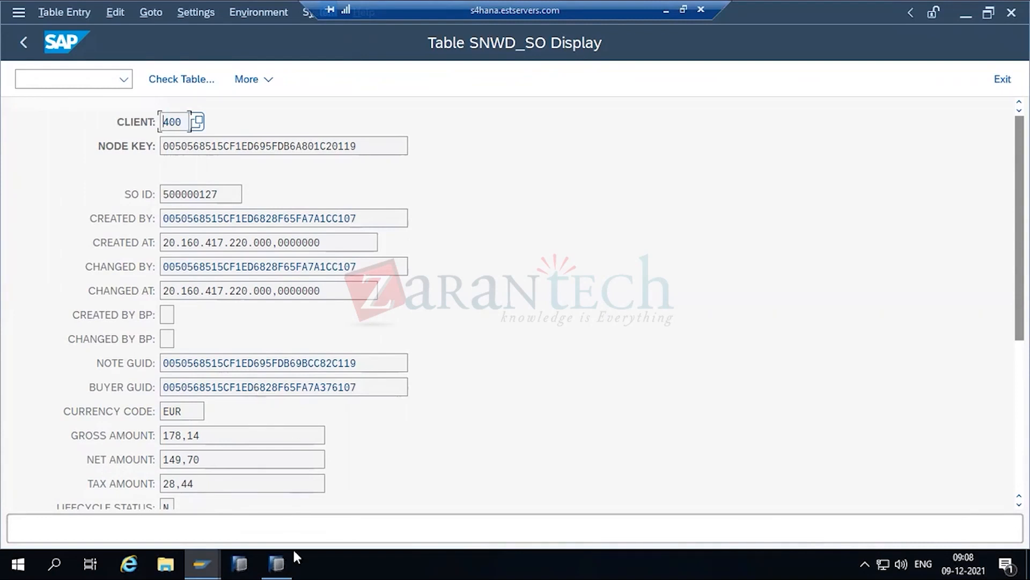
mouse_move(214, 553)
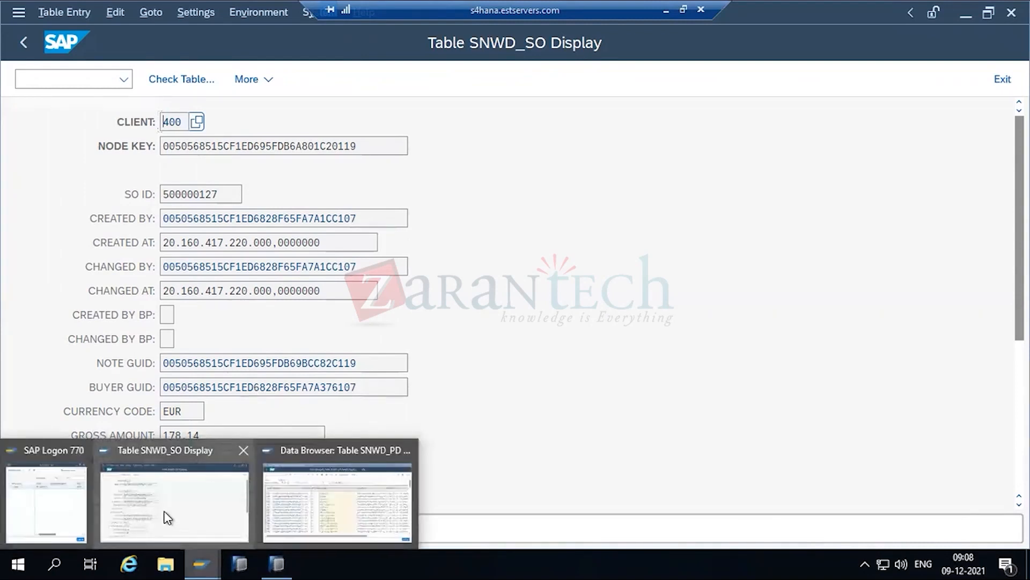
mouse_move(344, 512)
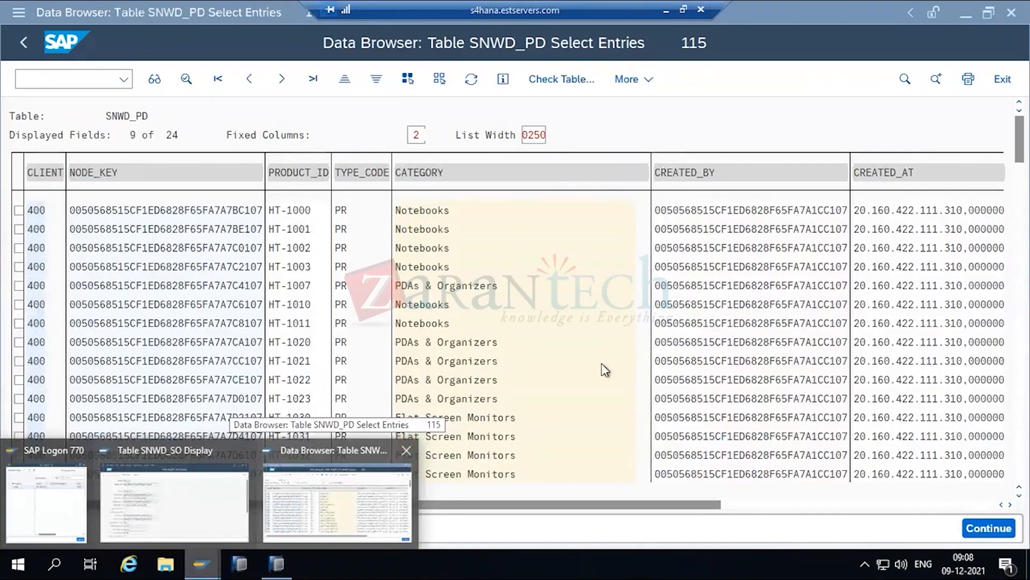
left_click(175, 504)
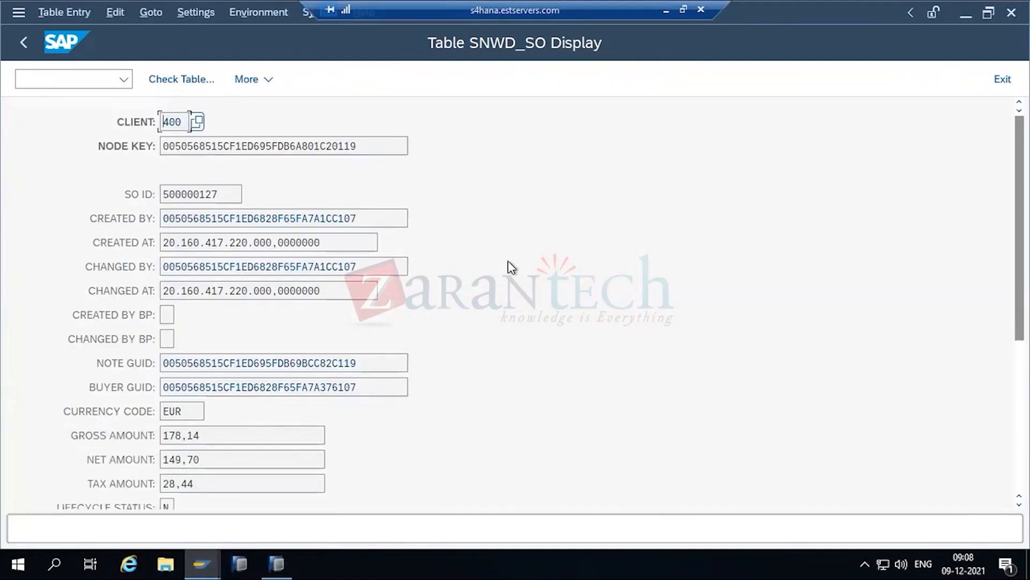
key("F3")
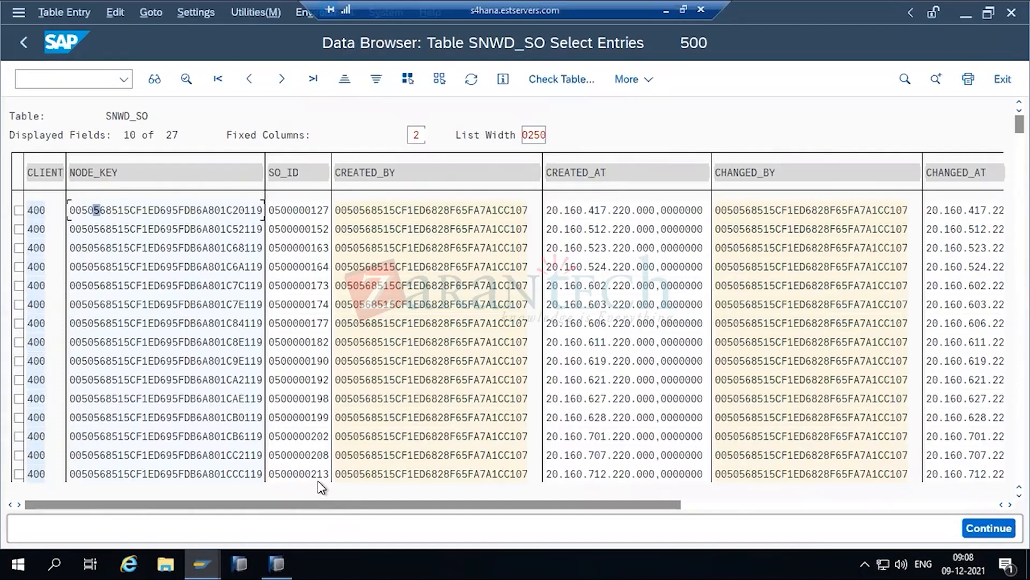
- In HANA Studio, check the Data Foundation's join from SNWD_SO's NODE_KEY to SNWD_SO_I's PARENT_KEY, leaving its definition as it is
left_click(278, 555)
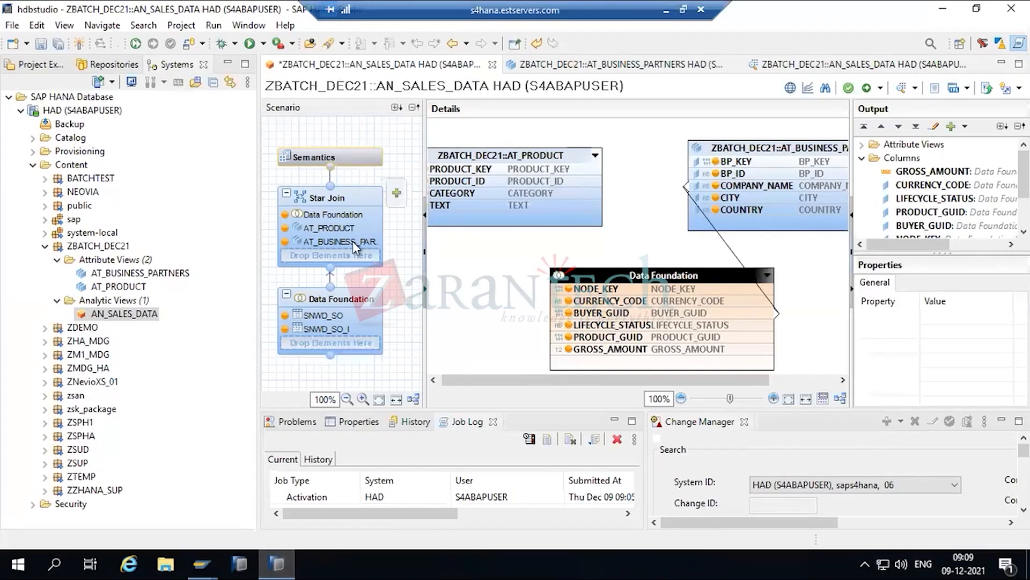
left_click(346, 309)
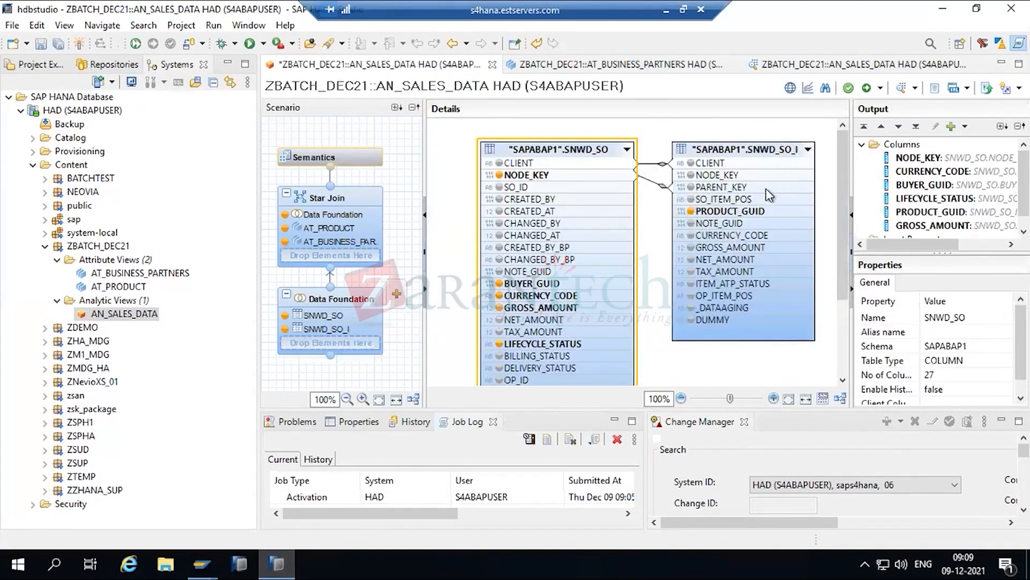
left_click(602, 224)
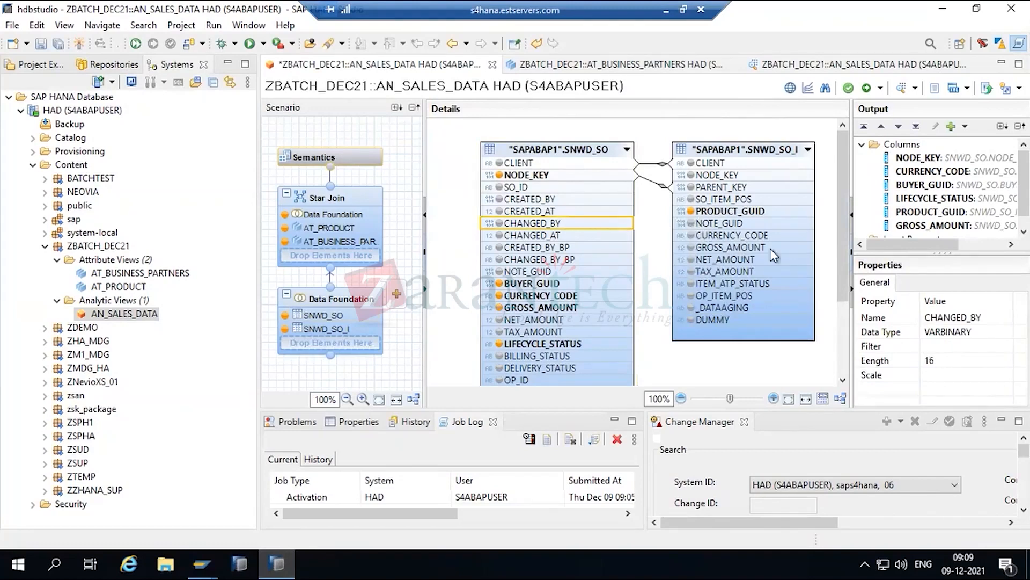
double_click(654, 185)
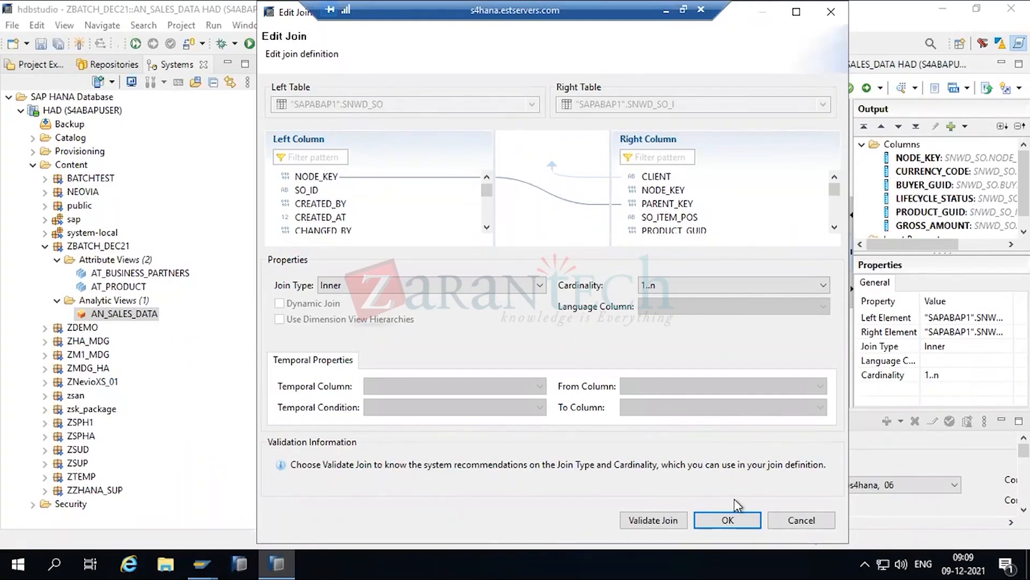
left_click(729, 517)
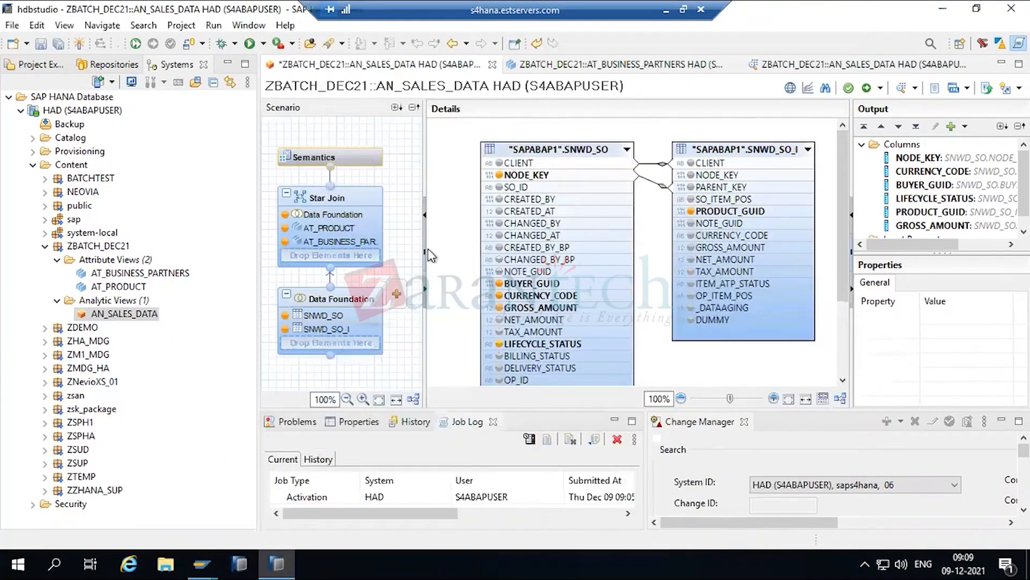
- Set the star join between the Data Foundation and AT_BUSINESS_PARTNERS to join type Inner with cardinality 1..n
left_click(353, 221)
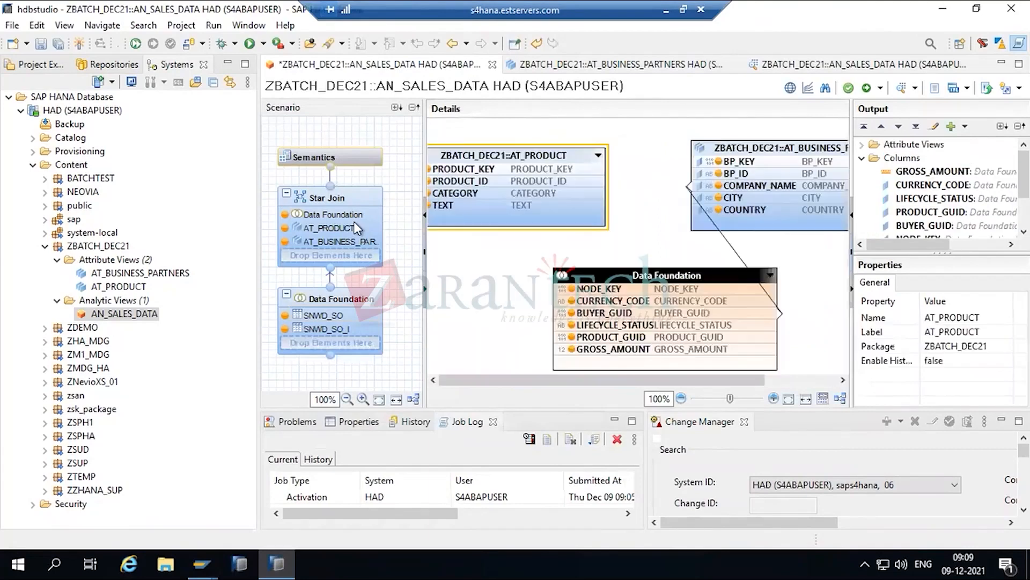
double_click(726, 242)
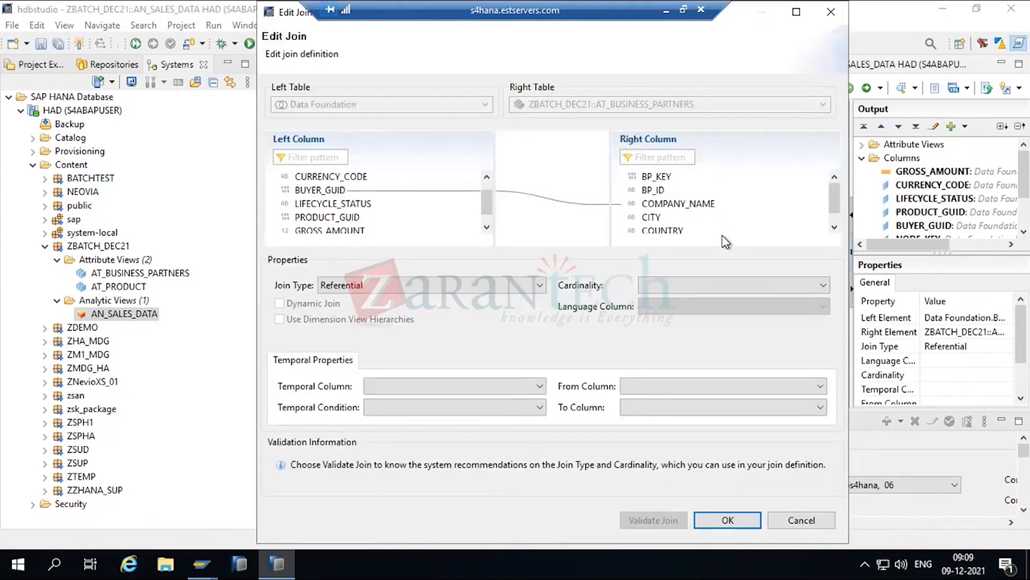
left_click(538, 286)
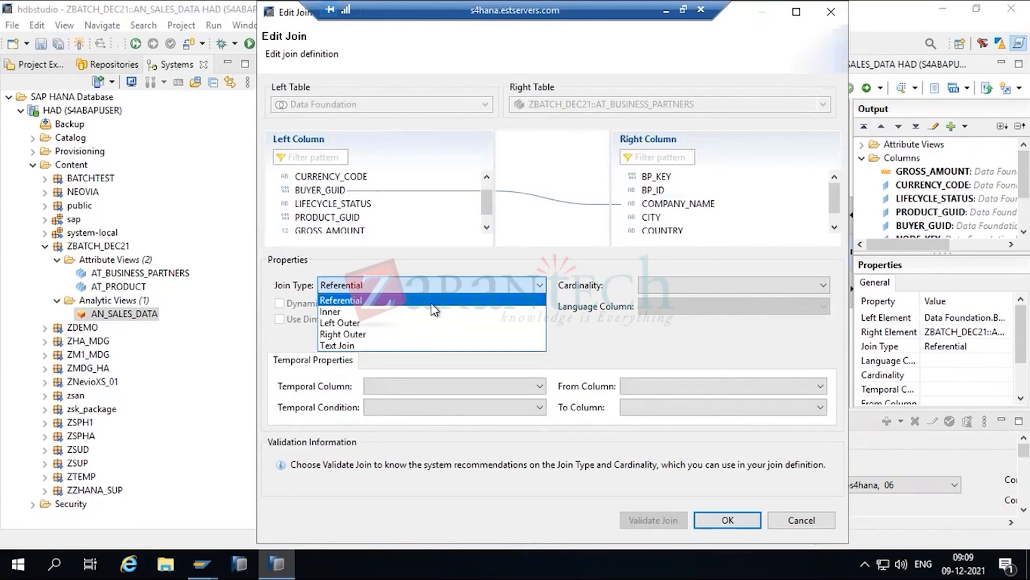
left_click(402, 312)
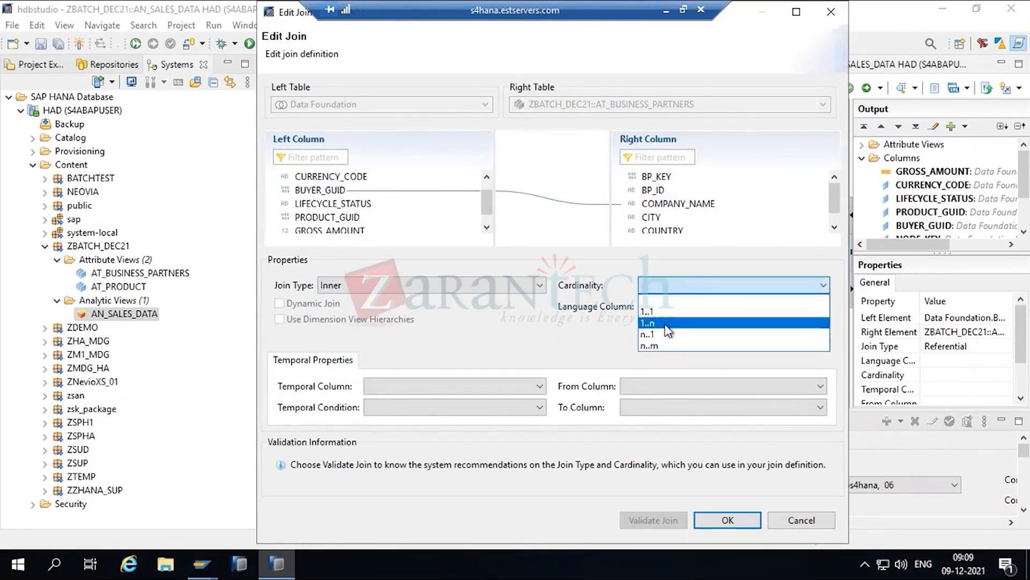
left_click(668, 323)
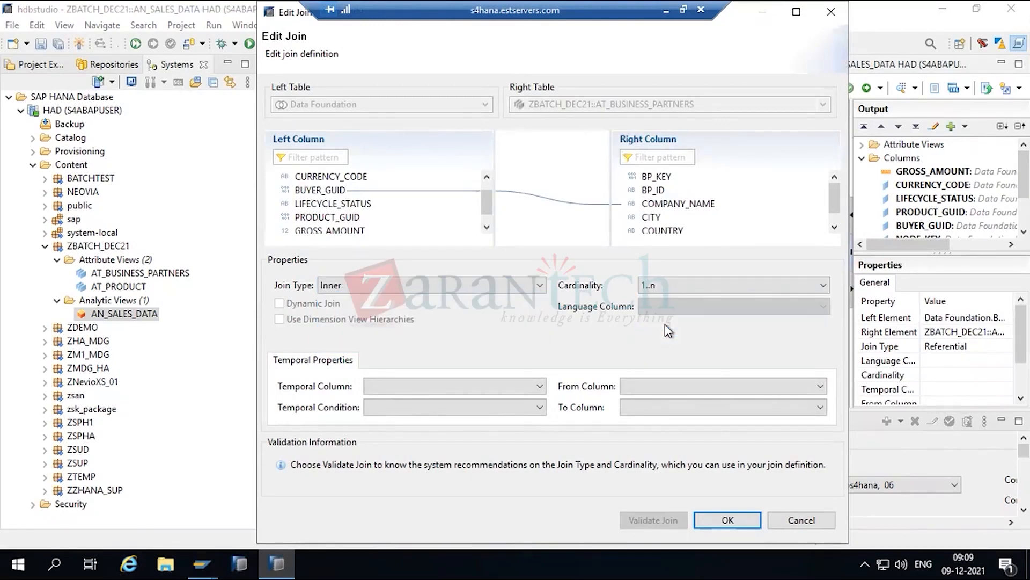
left_click(728, 520)
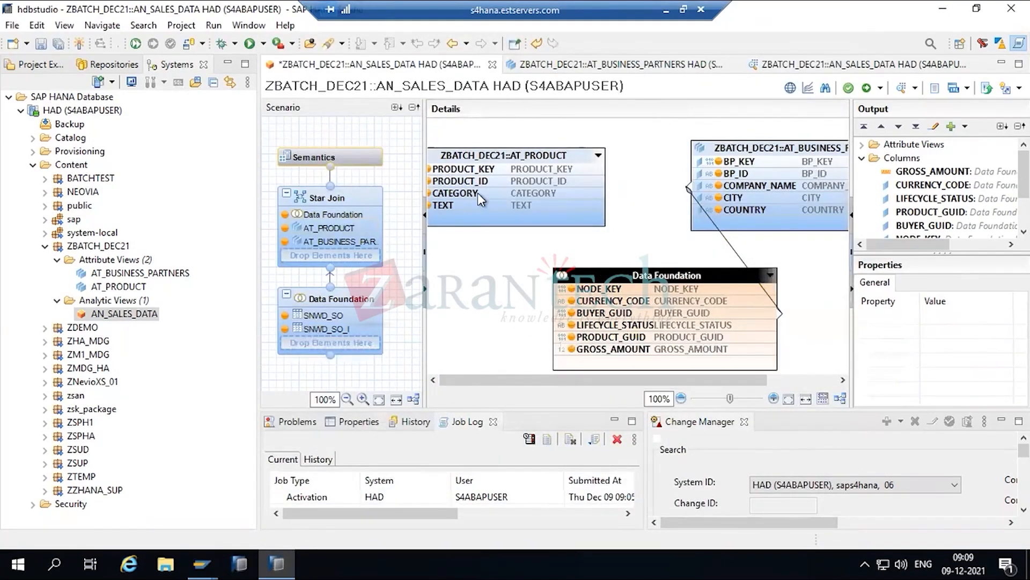
- Join AT_PRODUCT's PRODUCT_KEY to the Data Foundation's NODE_KEY and save the analytic view
mouse_move(569, 194)
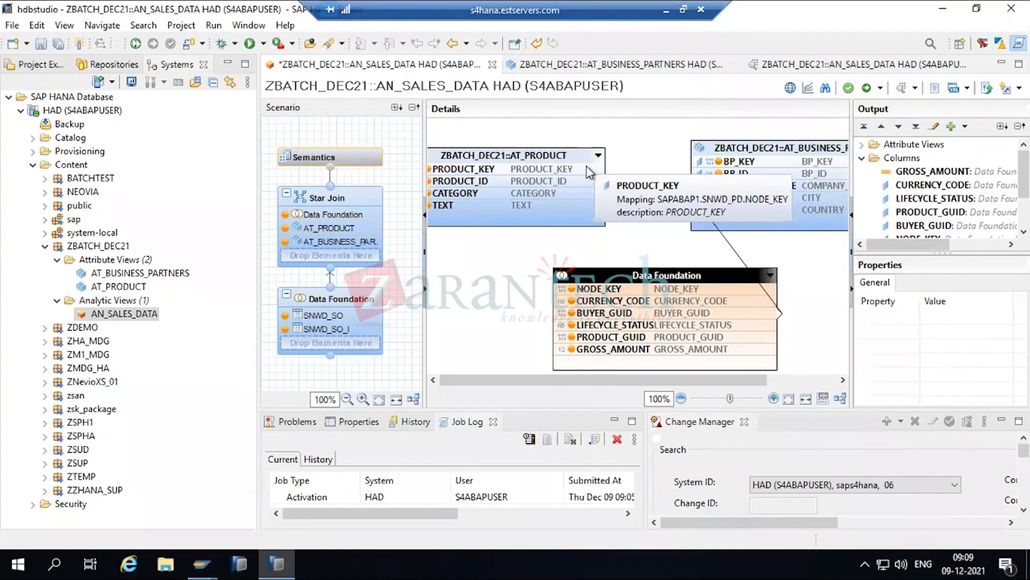
left_click_drag(590, 171, 562, 293)
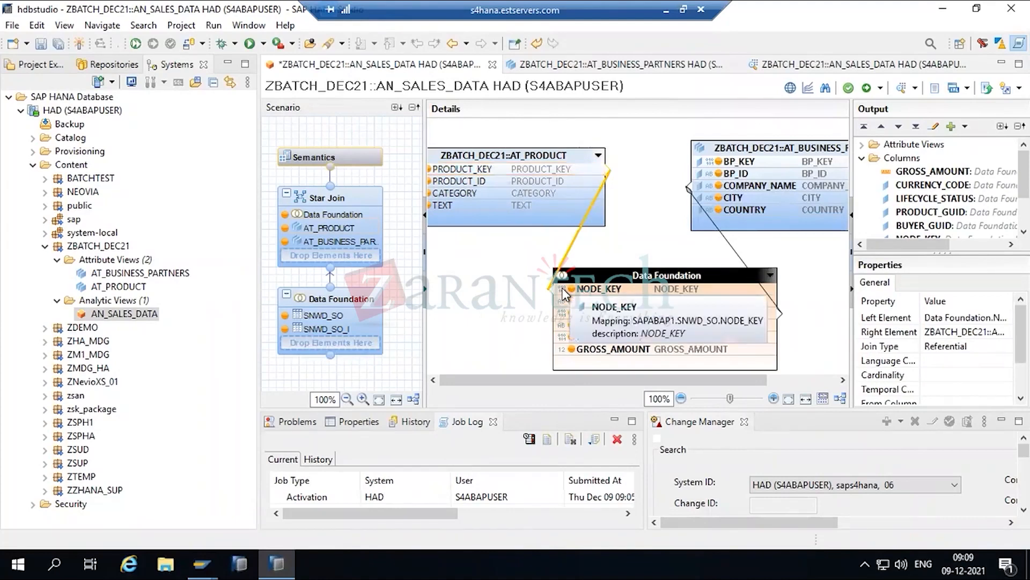
left_click(40, 42)
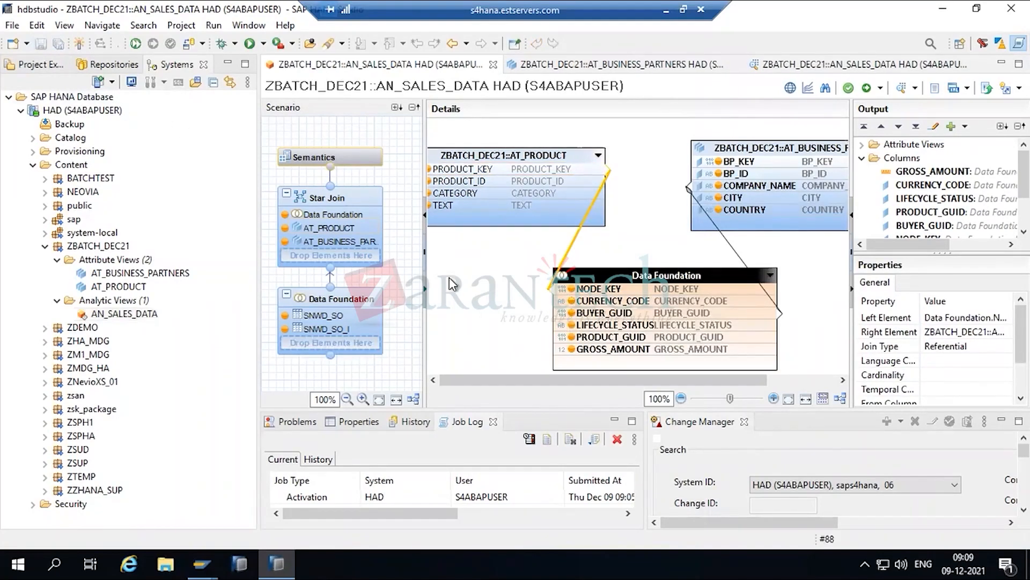
- Check SNWD_SO_I's columns in the Data Foundation and join AT_PRODUCT's PRODUCT_KEY to PRODUCT_GUID in the star join
left_click(346, 326)
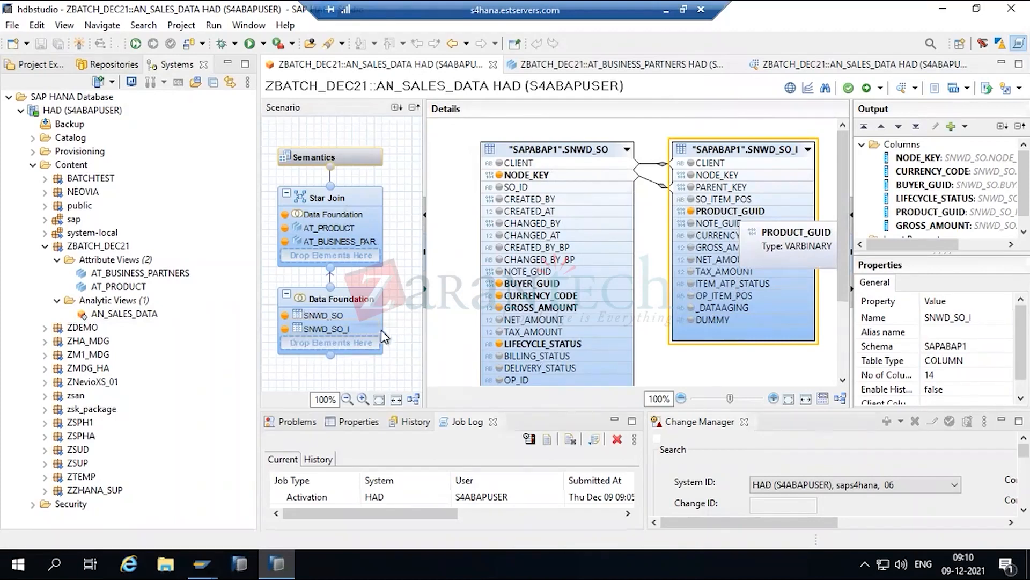
left_click(352, 241)
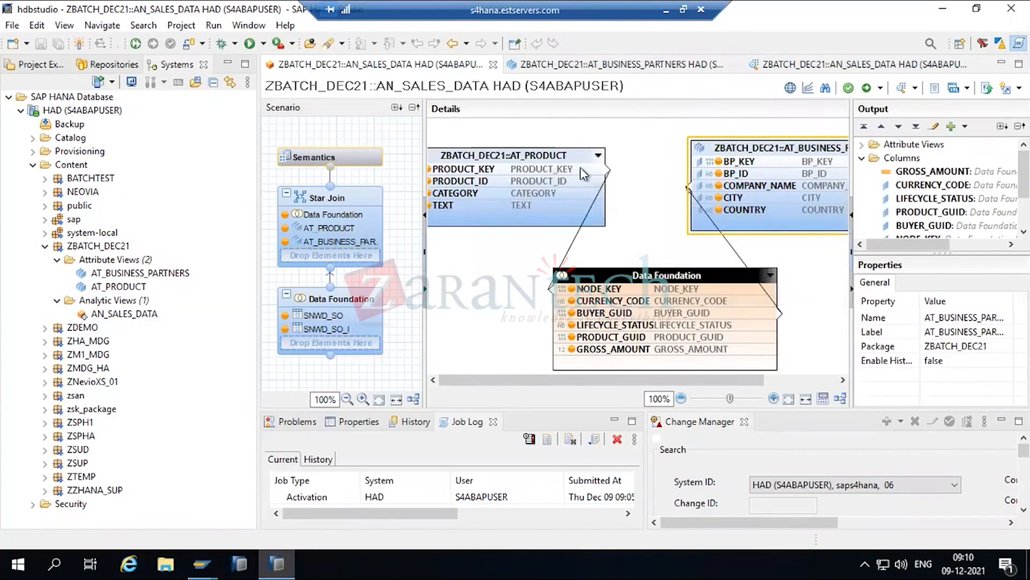
left_click_drag(581, 168, 571, 242)
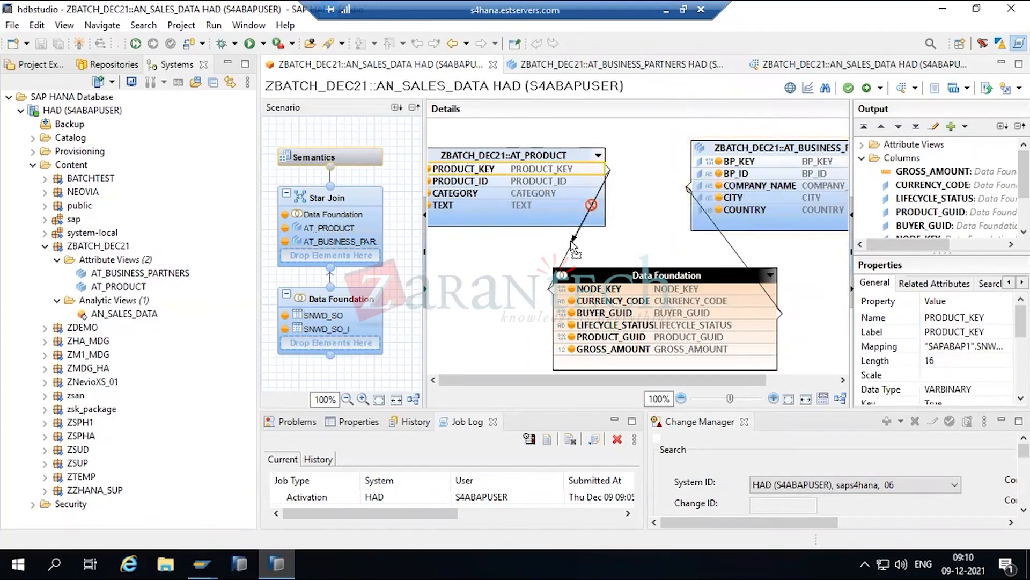
left_click_drag(572, 243, 581, 345)
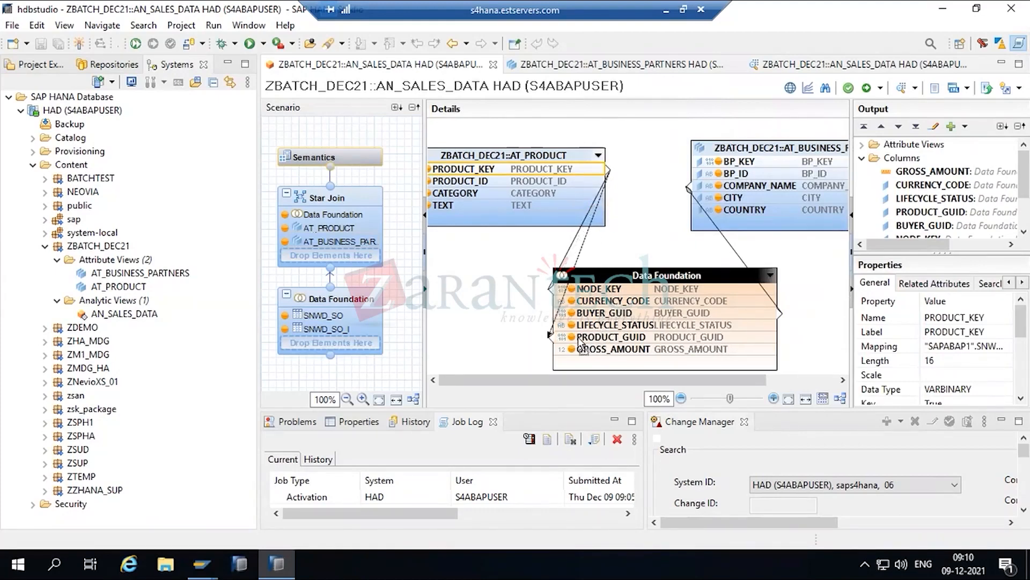
left_click_drag(581, 346, 580, 344)
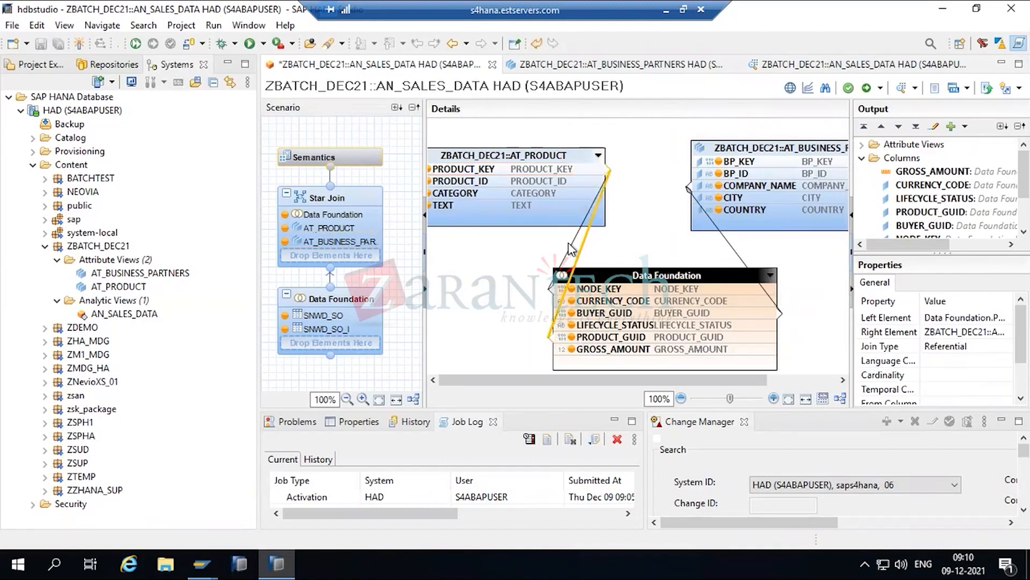
- Delete the join between AT_PRODUCT's PRODUCT_KEY and the Data Foundation's NODE_KEY
left_click(570, 247)
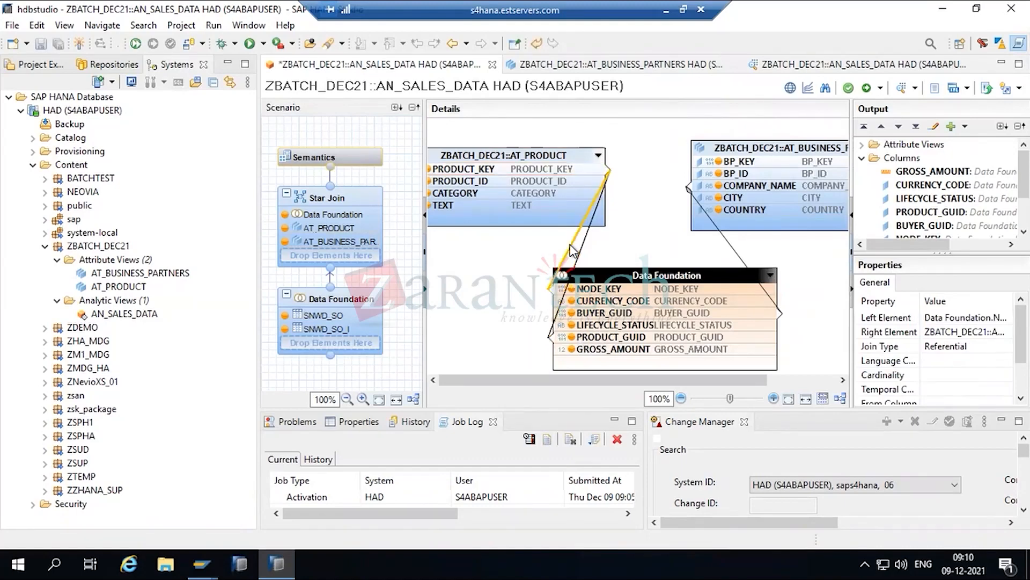
key("Delete")
left_click(600, 287)
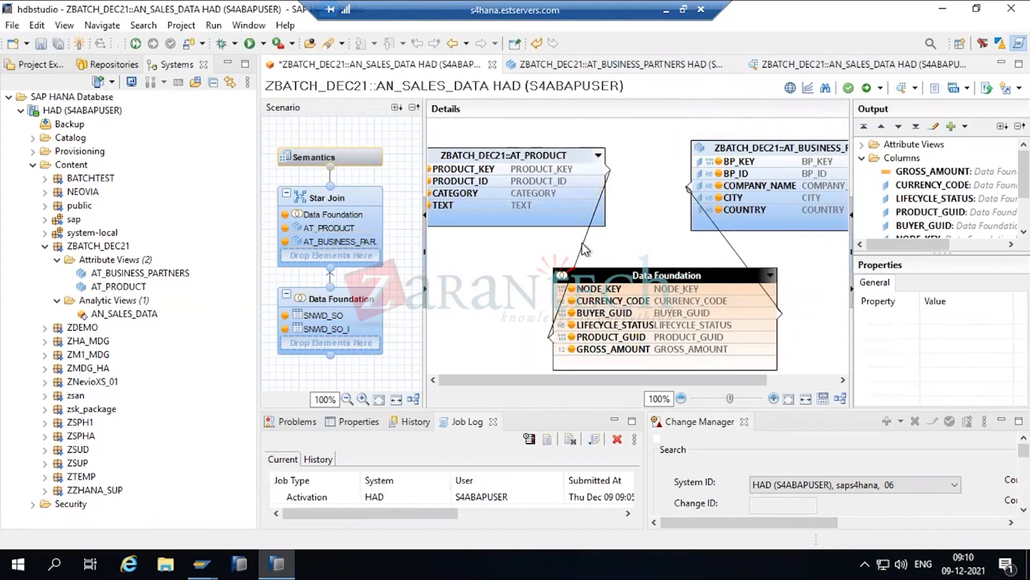
- Set the PRODUCT_GUID to PRODUCT_KEY join to join type Inner with cardinality 1..n
double_click(585, 250)
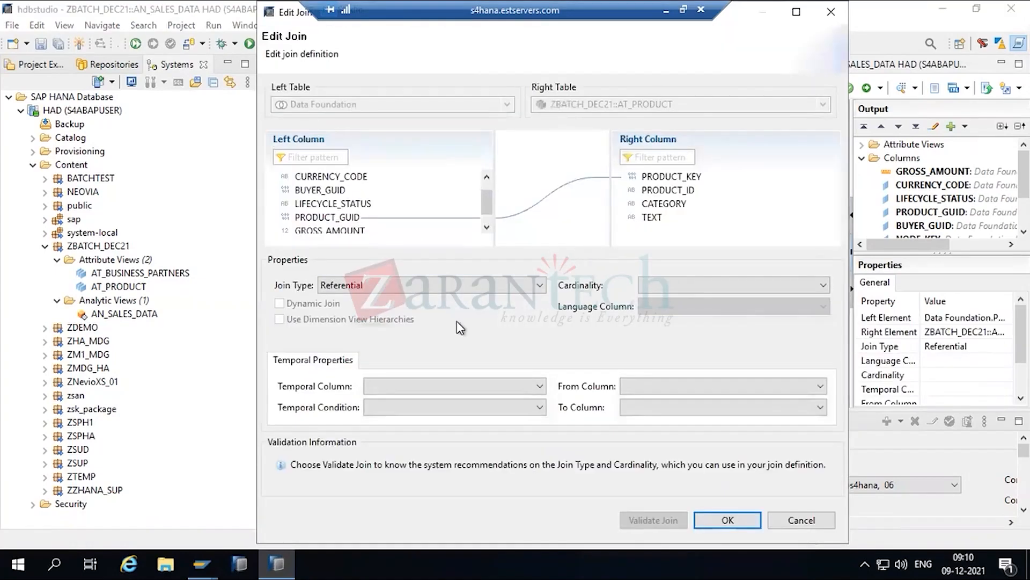
left_click(476, 285)
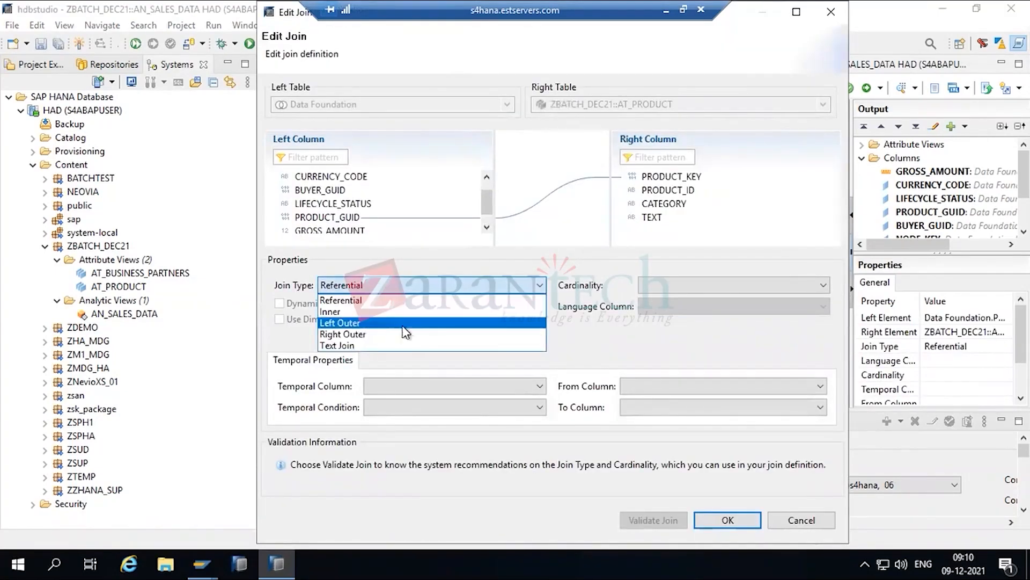
left_click(383, 316)
left_click(693, 286)
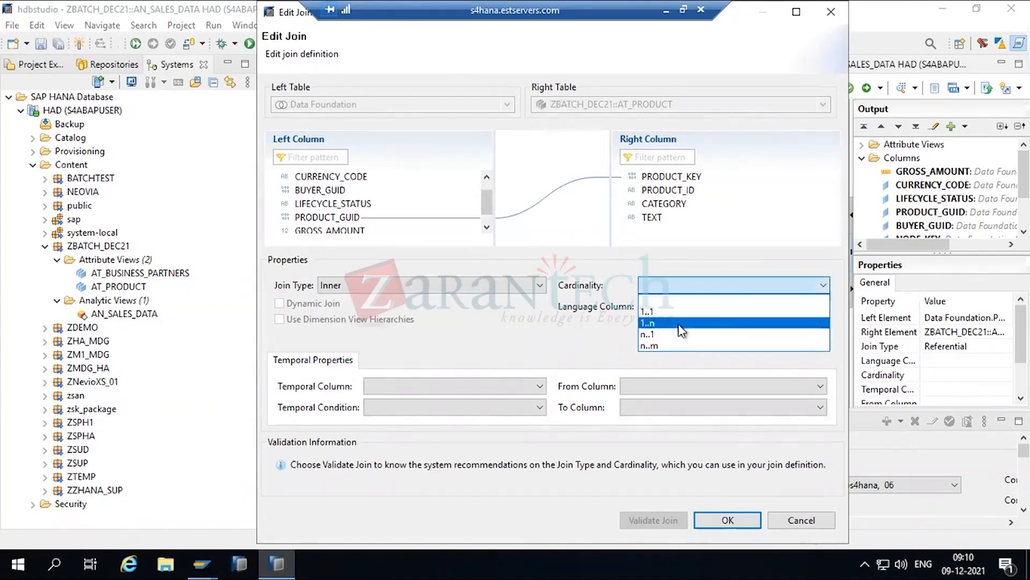
left_click(678, 324)
left_click(728, 520)
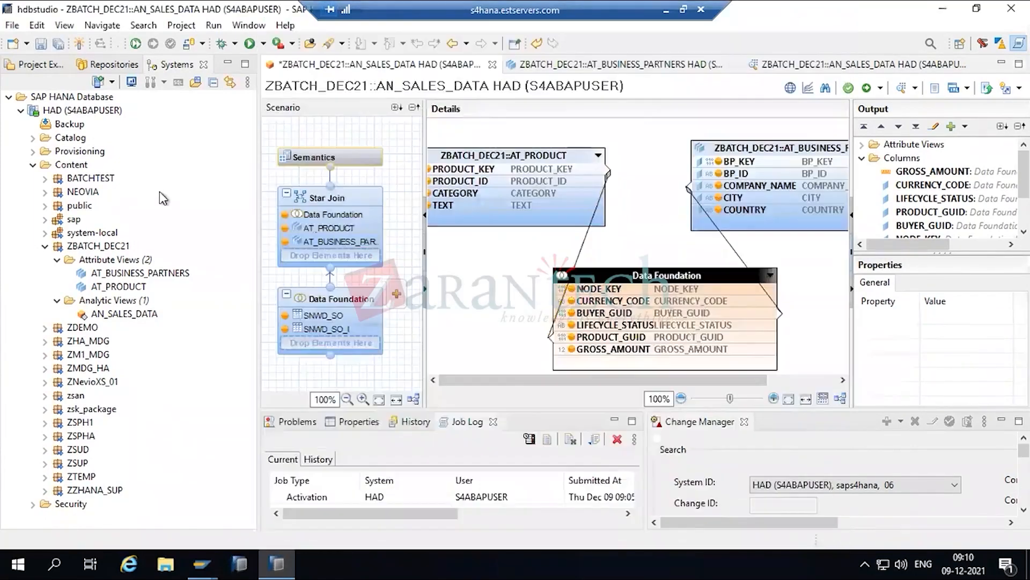
- Save the analytic view AN_SALES_DATA and activate it from the ZBATCH_DEC21 package
left_click(40, 43)
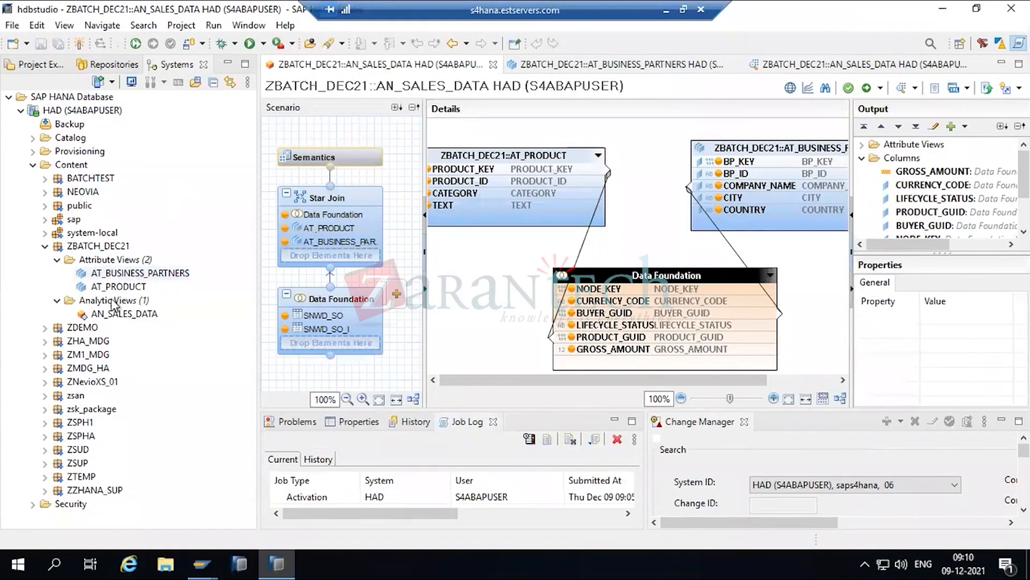
left_click(115, 317)
right_click(116, 317)
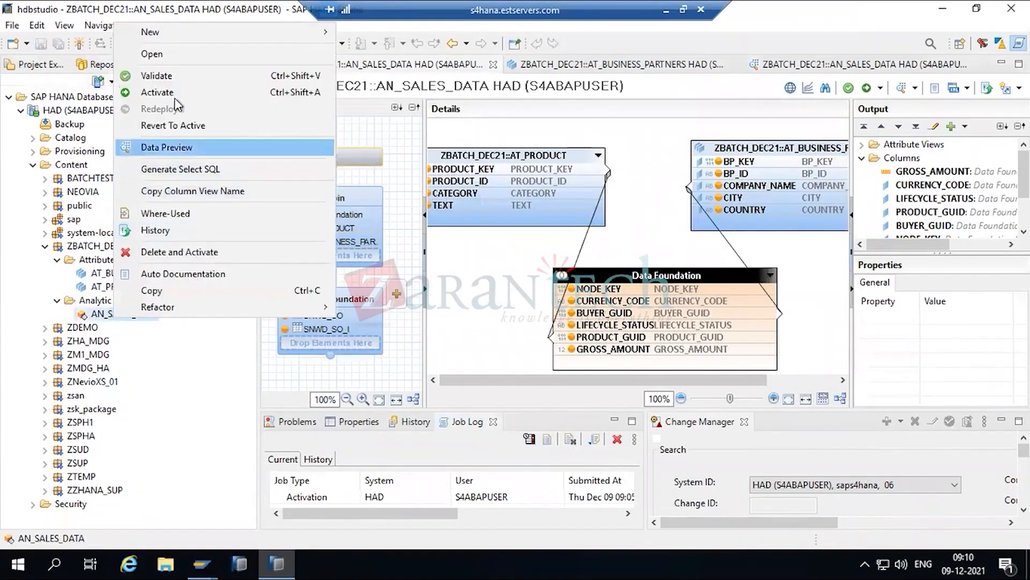
left_click(179, 94)
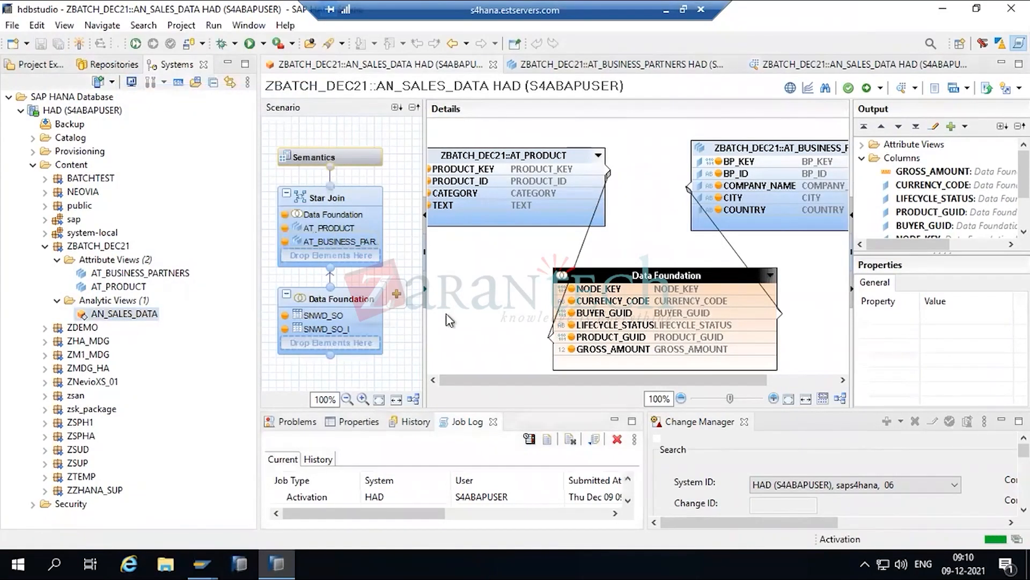
- Preview the raw data of AN_SALES_DATA and close the preview
left_click(899, 91)
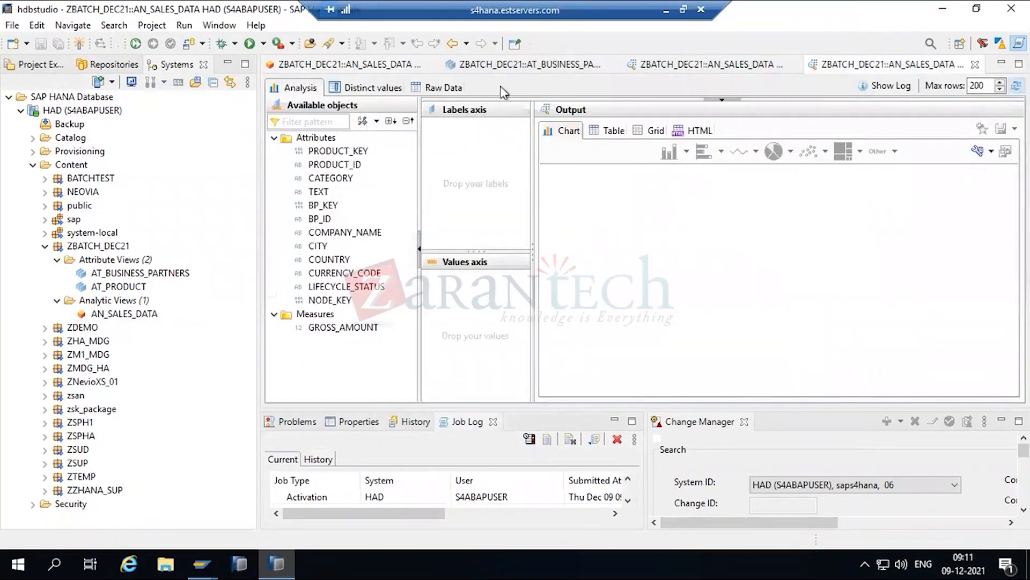
left_click(439, 89)
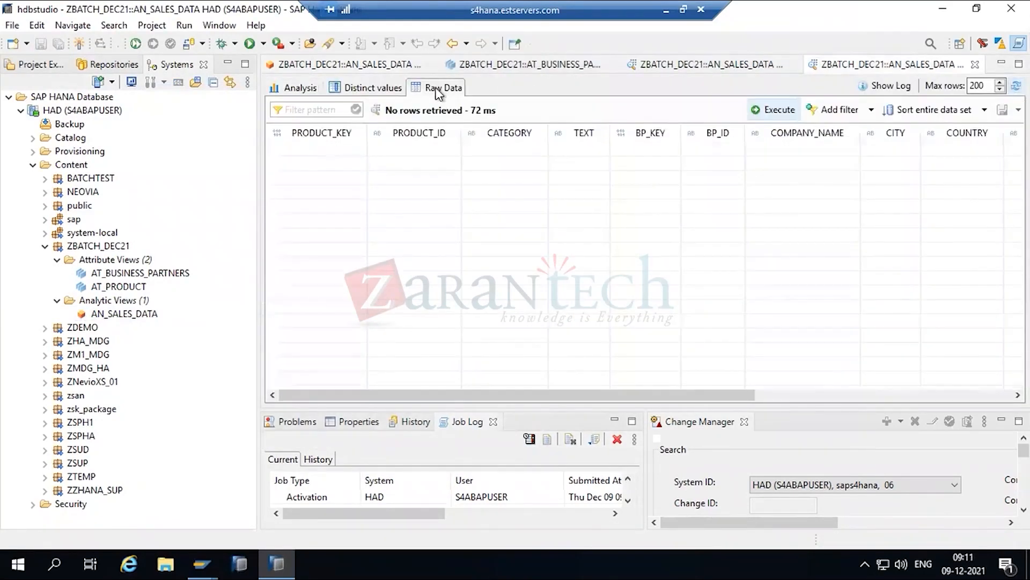
left_click(975, 64)
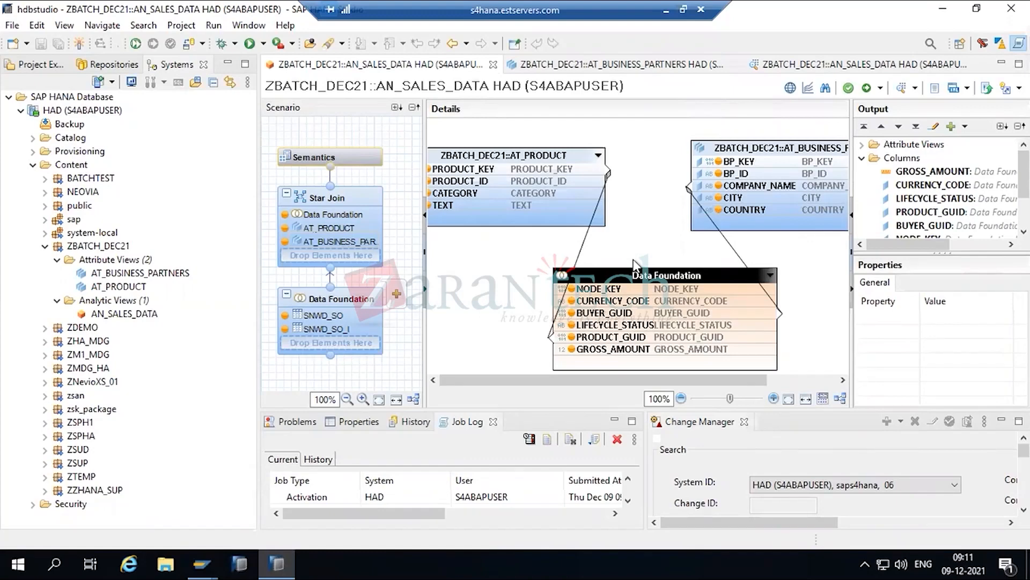
- Check the properties of the BUYER_GUID join to AT_BUSINESS_PARTNERS and preview the analytic view's raw data columns through GROSS_AMOUNT
mouse_move(601, 342)
left_click(730, 246)
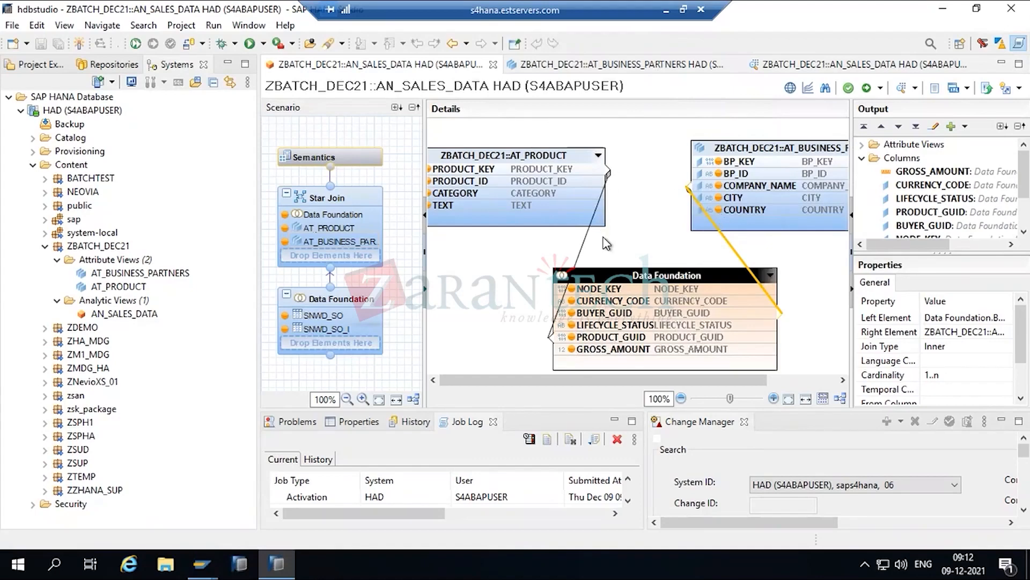
left_click(905, 89)
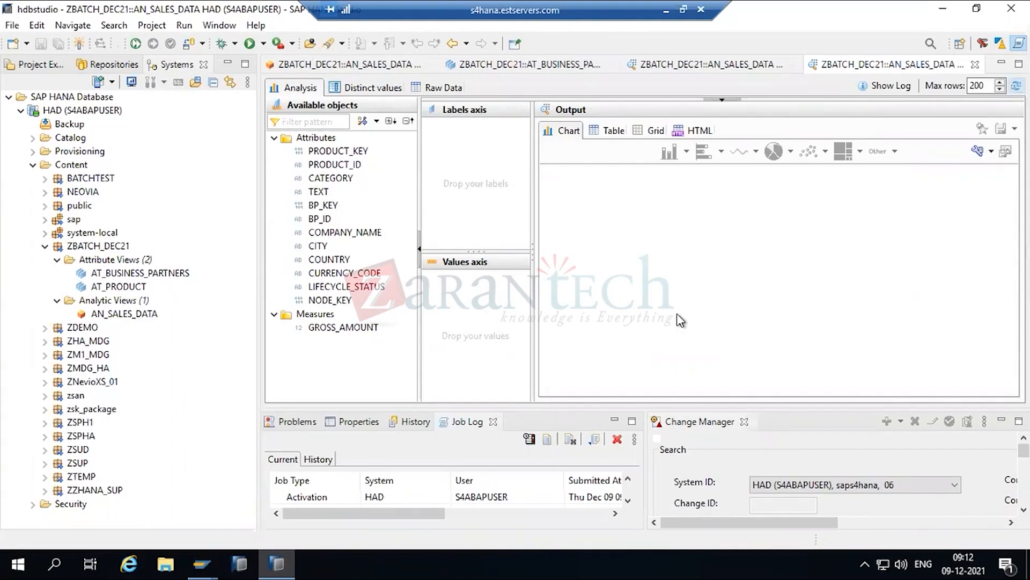
left_click(452, 88)
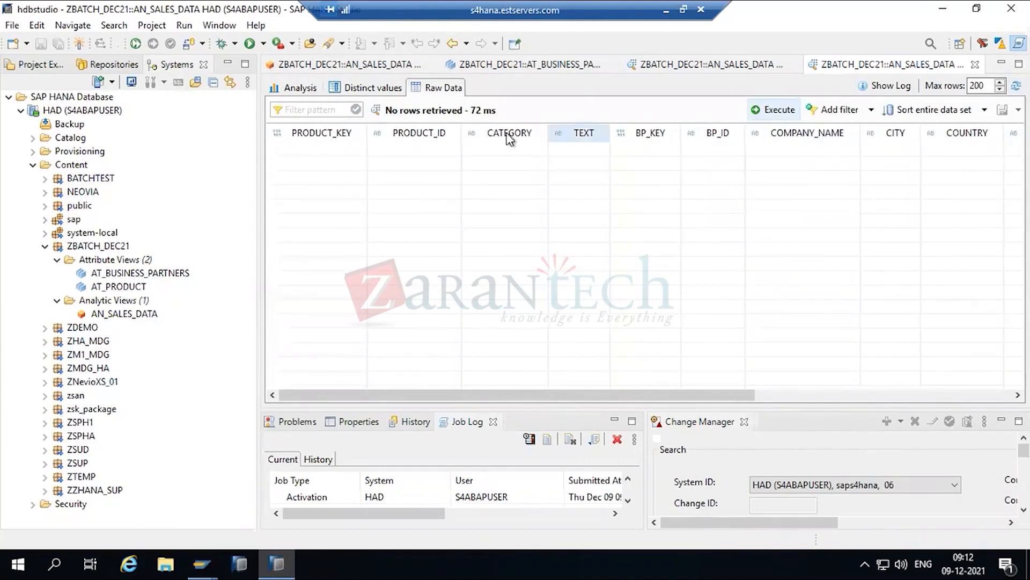
left_click(860, 396)
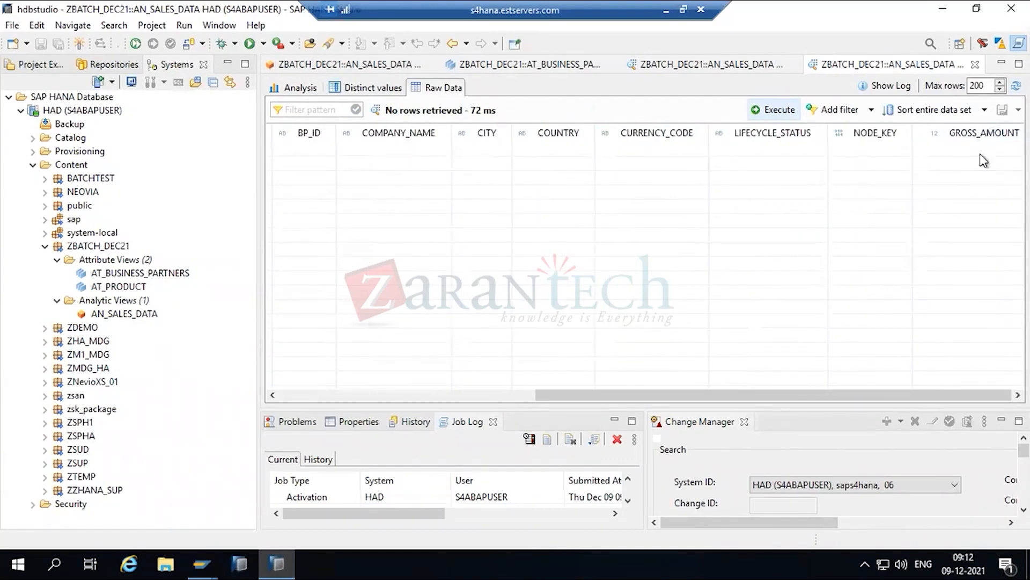
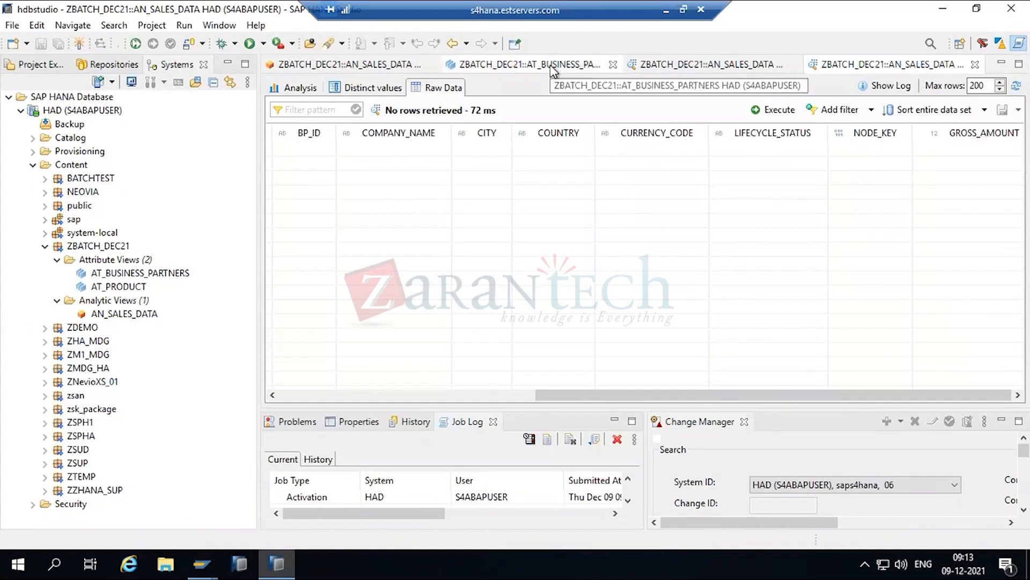
- Begin a new calculated column in AN_SALES_DATA named GROSS_CONVERTED with data type DECIMAL
left_click(365, 63)
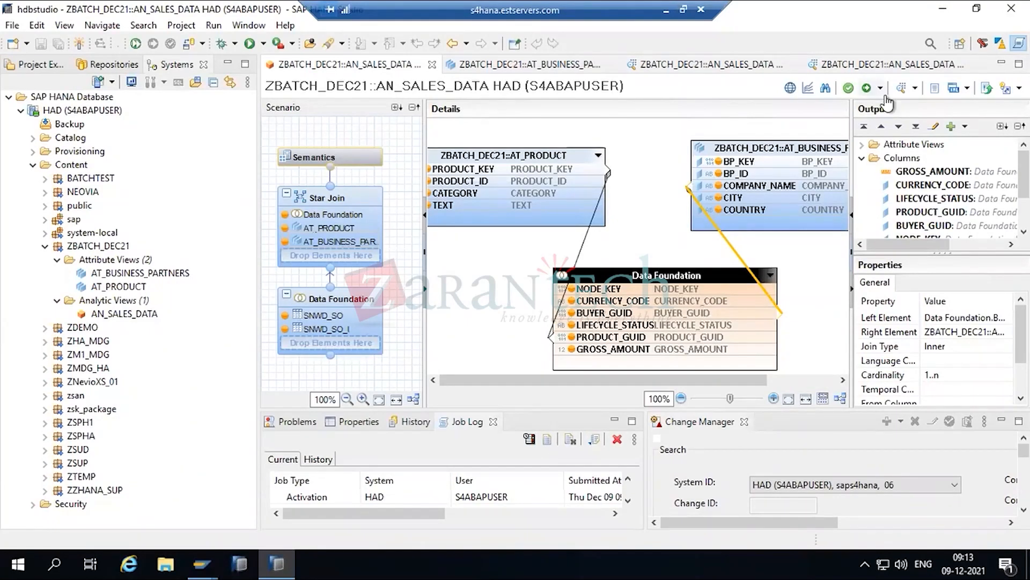
left_click(863, 157)
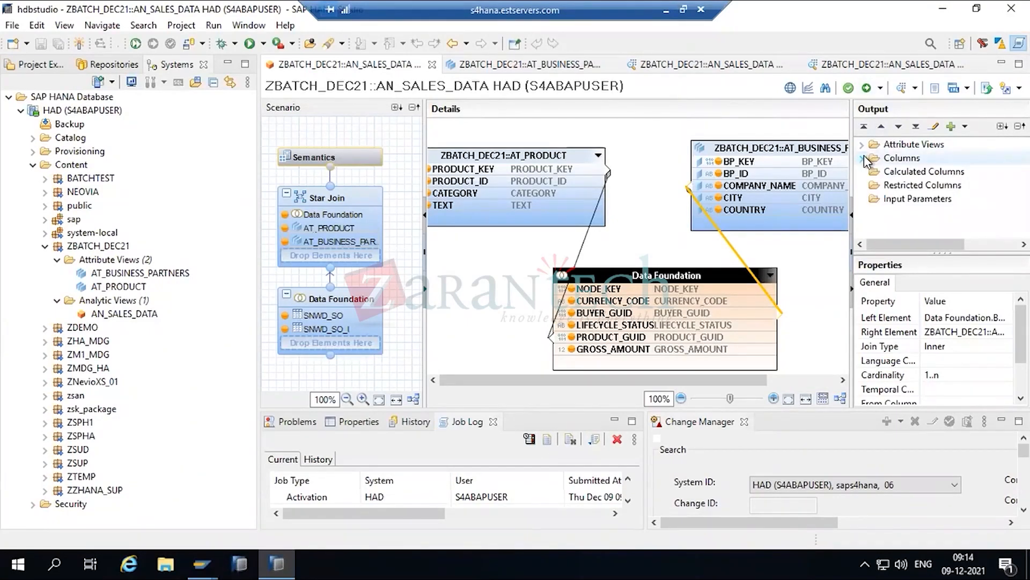
left_click(906, 173)
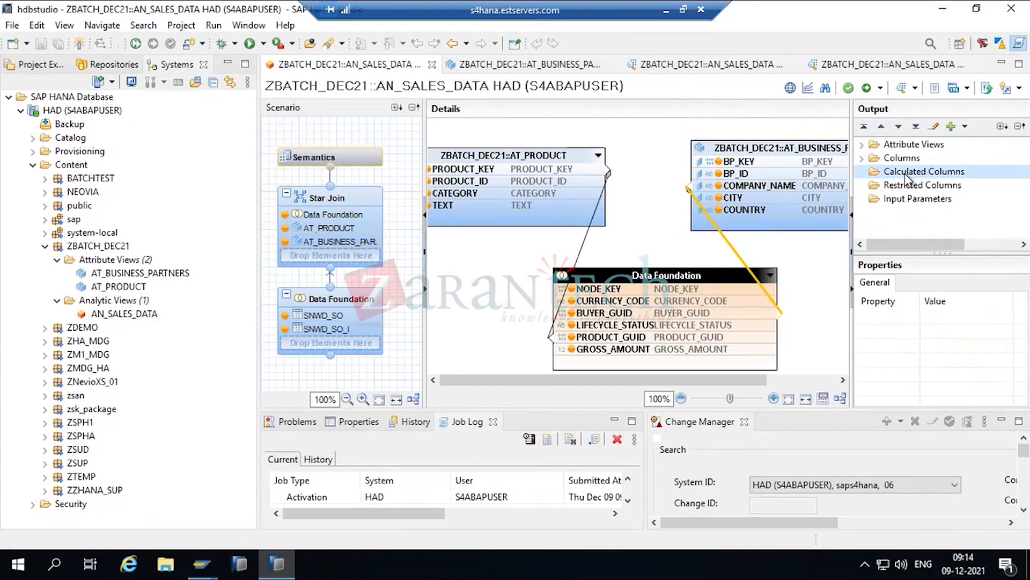
right_click(905, 174)
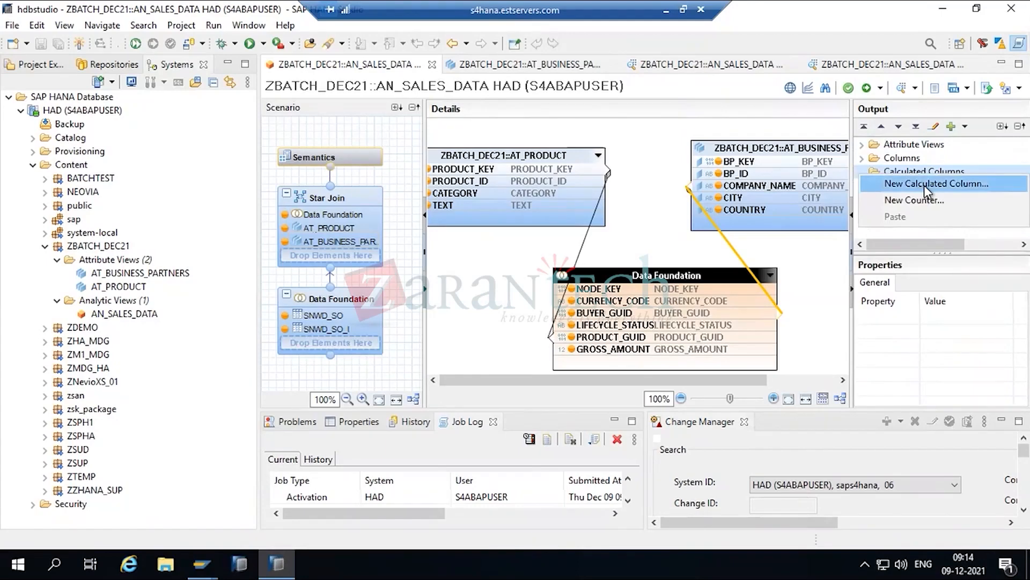
left_click(924, 185)
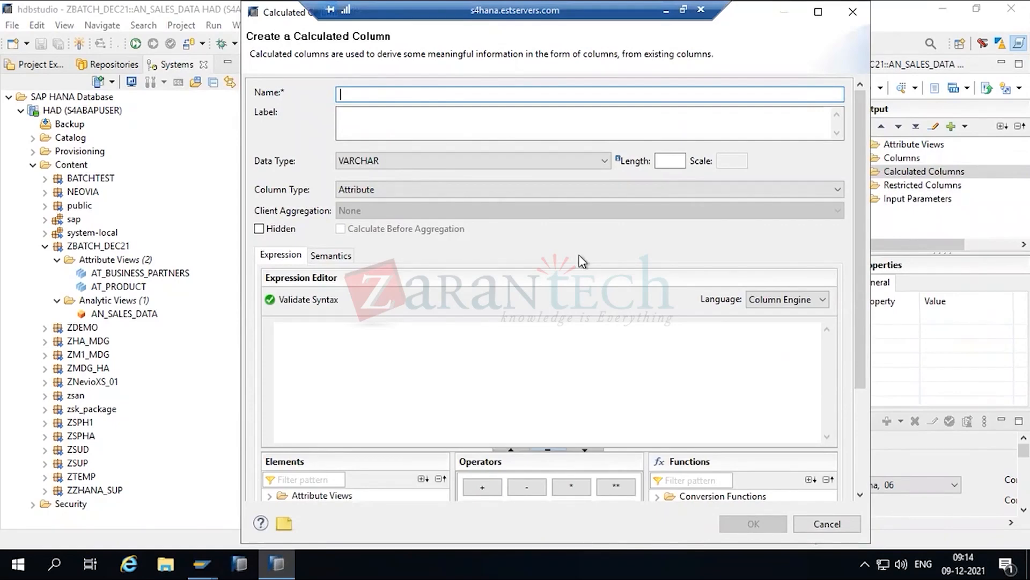
type("GROSS_CONVERTED")
left_click(476, 164)
left_click(413, 176)
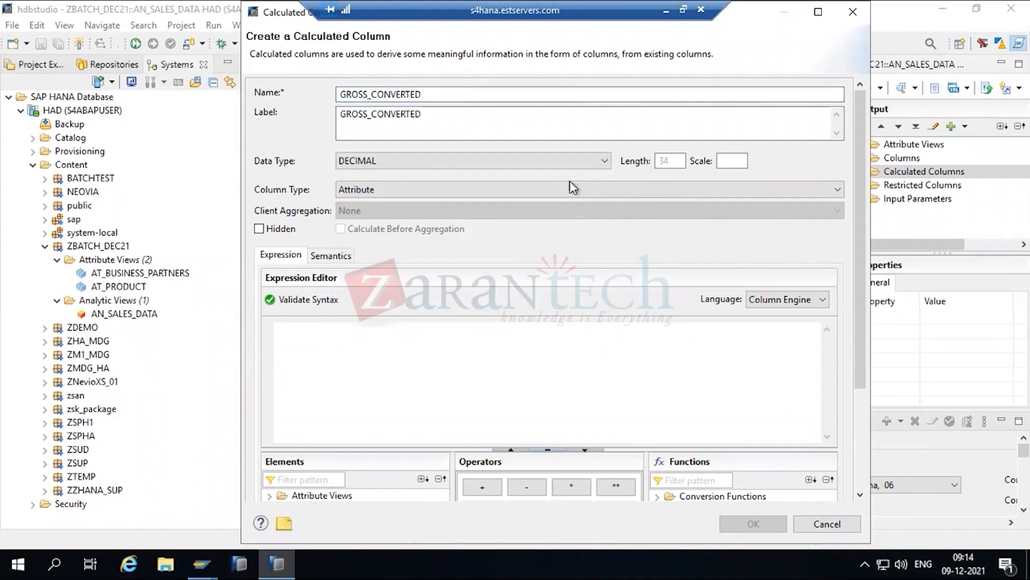
- Give the calculated column length 15 and scale 2, and make it a Measure
left_click(668, 165)
key("BackSpace")
key("BackSpace")
type("15")
key("Tab")
type("2")
key("Tab")
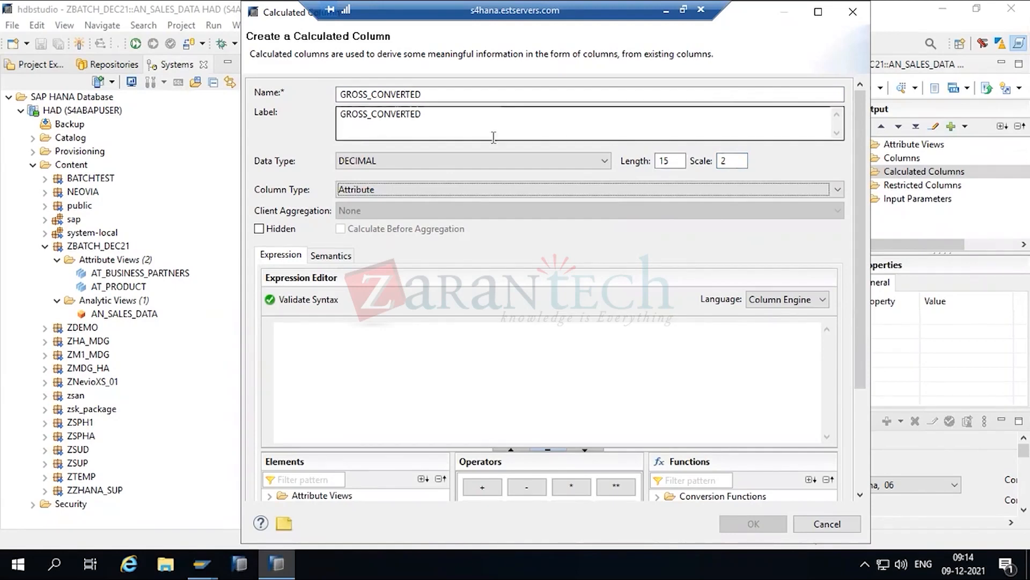
left_click(467, 188)
left_click(427, 216)
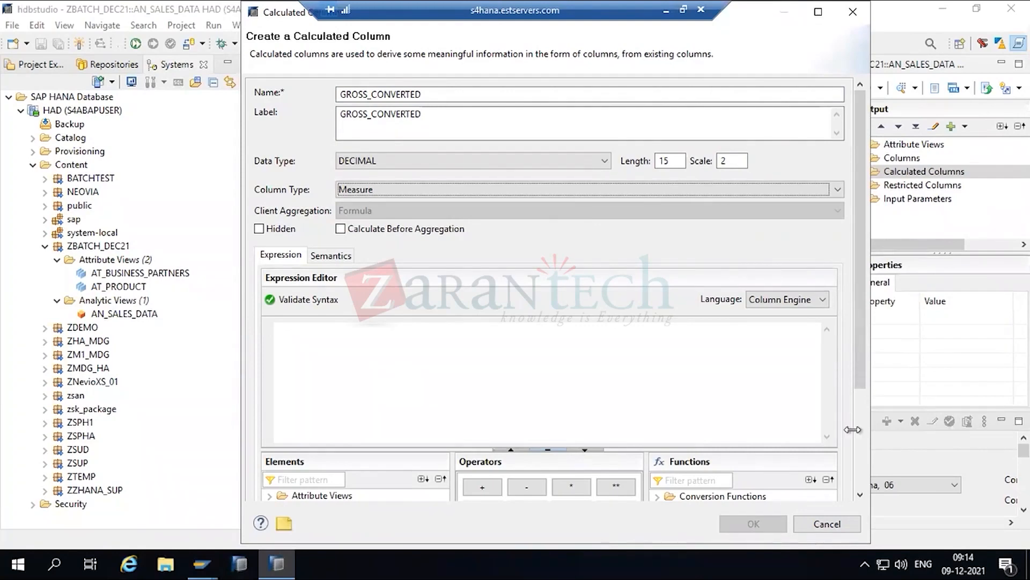
- Use the GROSS_AMOUNT column as the calculated column's expression
left_click_drag(859, 330, 857, 442)
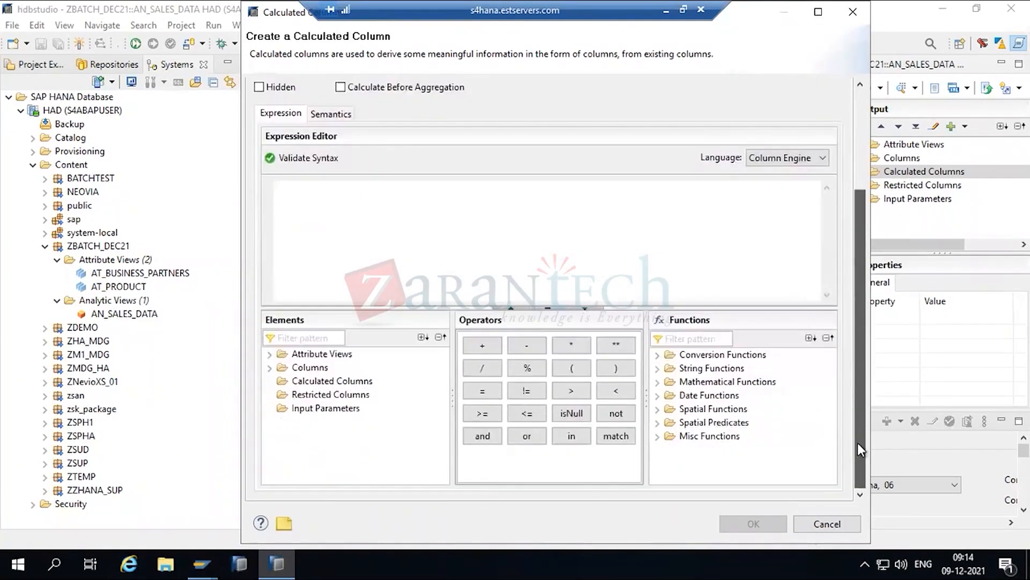
left_click(269, 368)
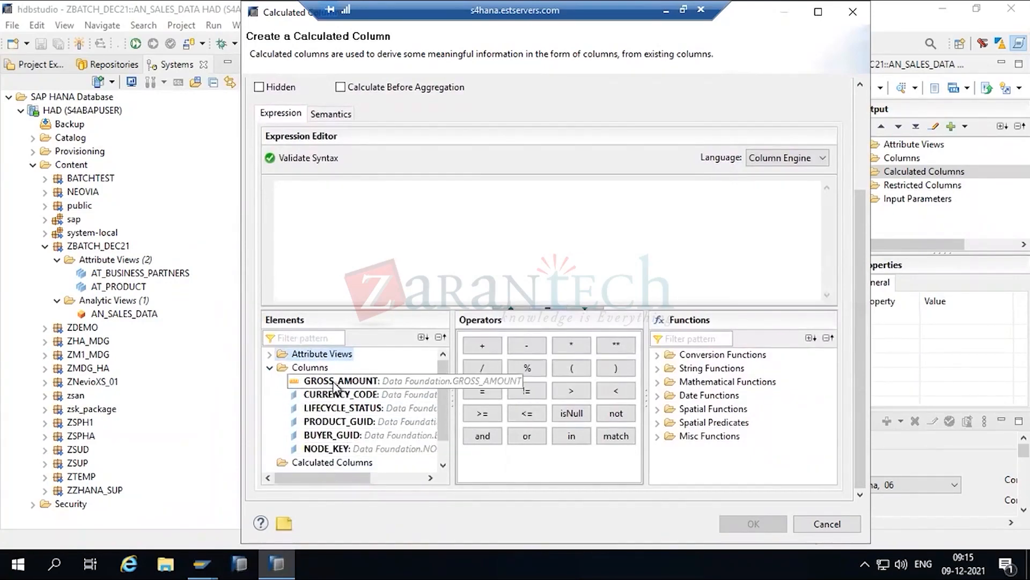
left_click_drag(333, 380, 323, 207)
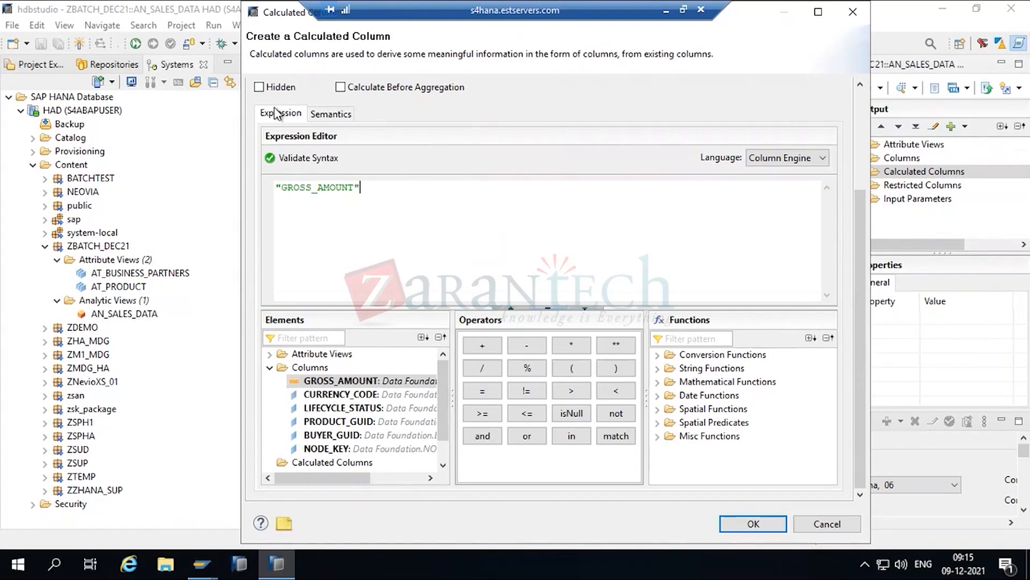
- Set the semantic type to Amount with Currency Code and enable decimal shift and conversion with schema SAP_S4H (SAPABAP1)
left_click(336, 117)
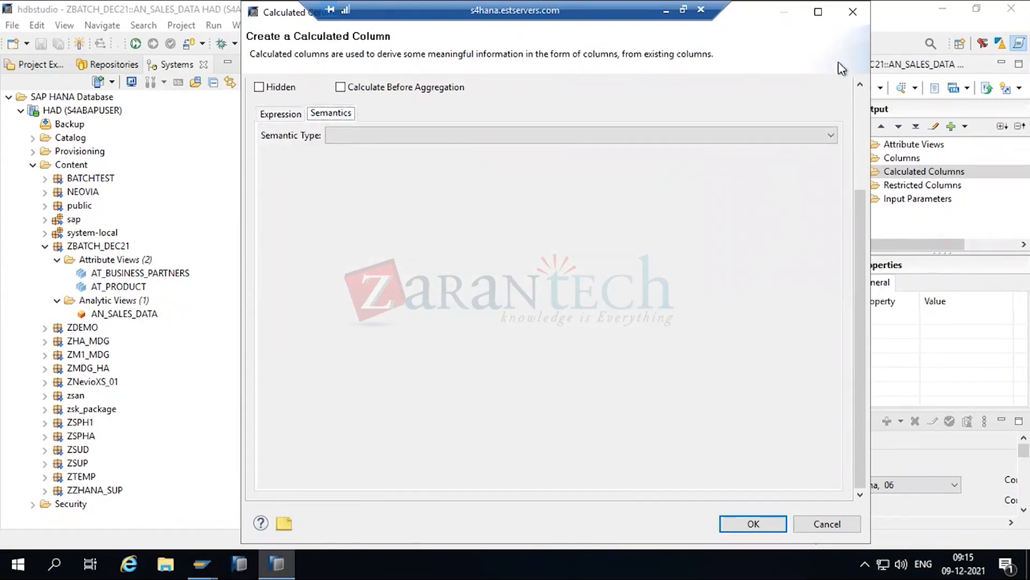
left_click(832, 136)
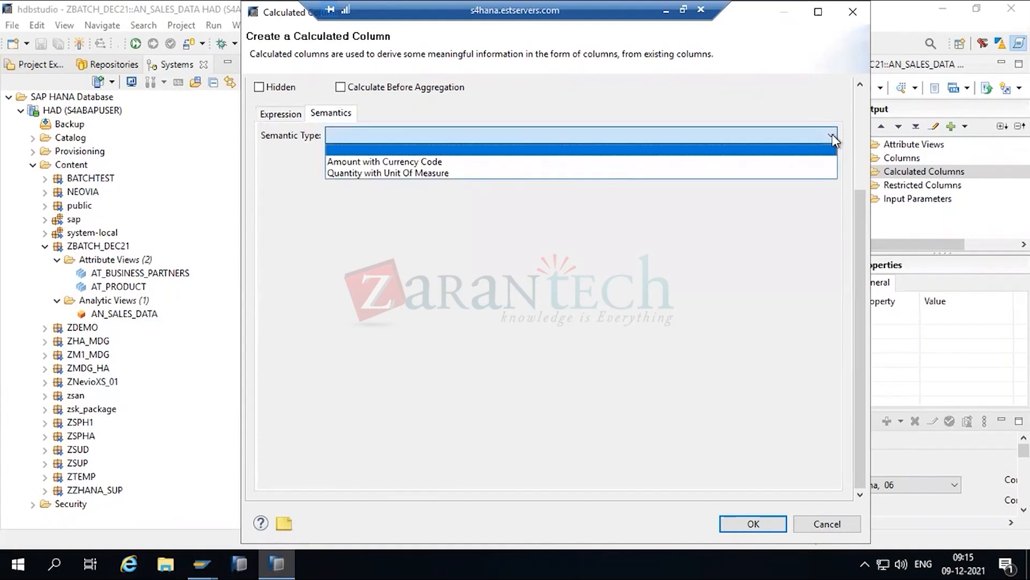
left_click(483, 162)
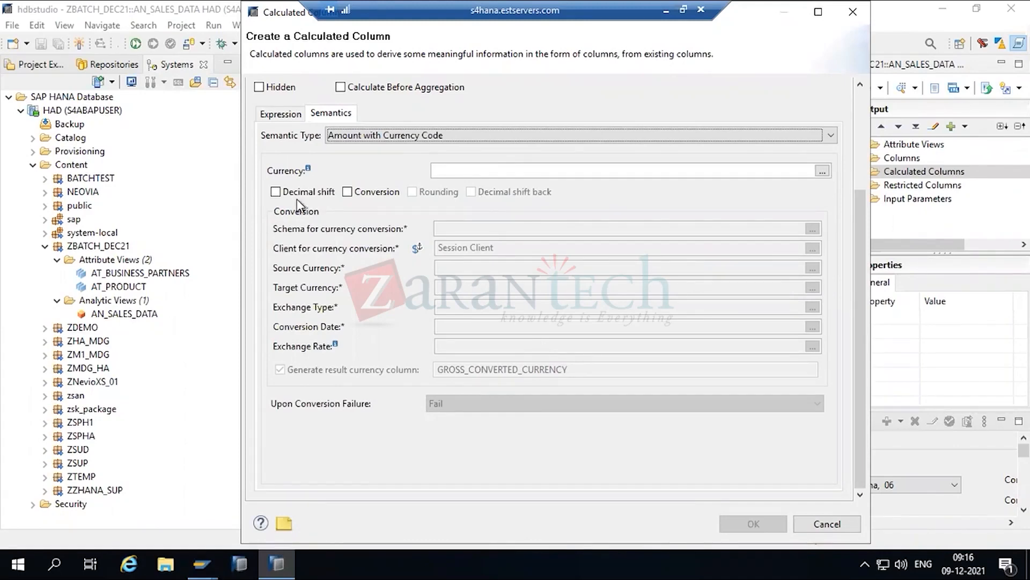
left_click(275, 192)
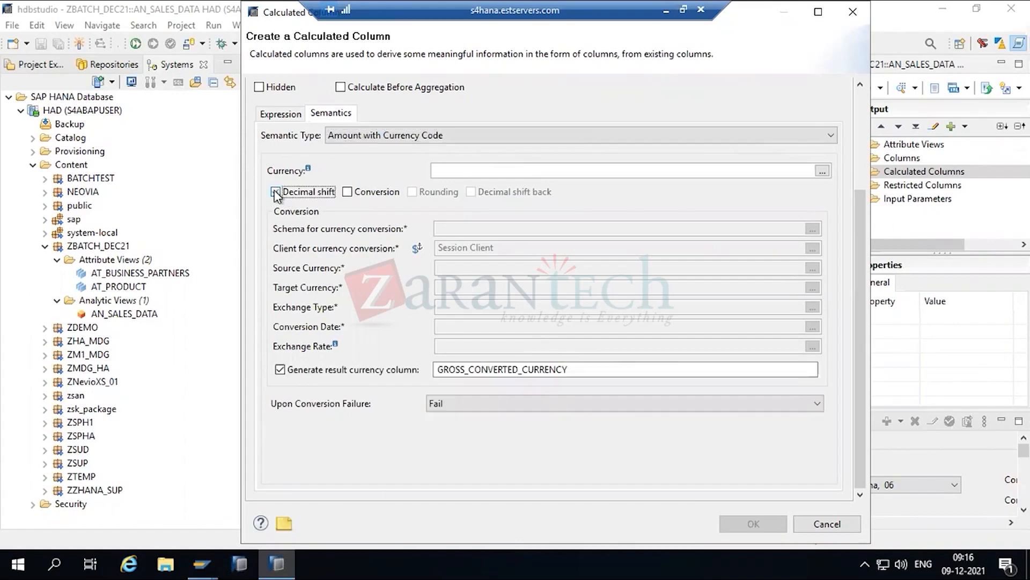
left_click(348, 192)
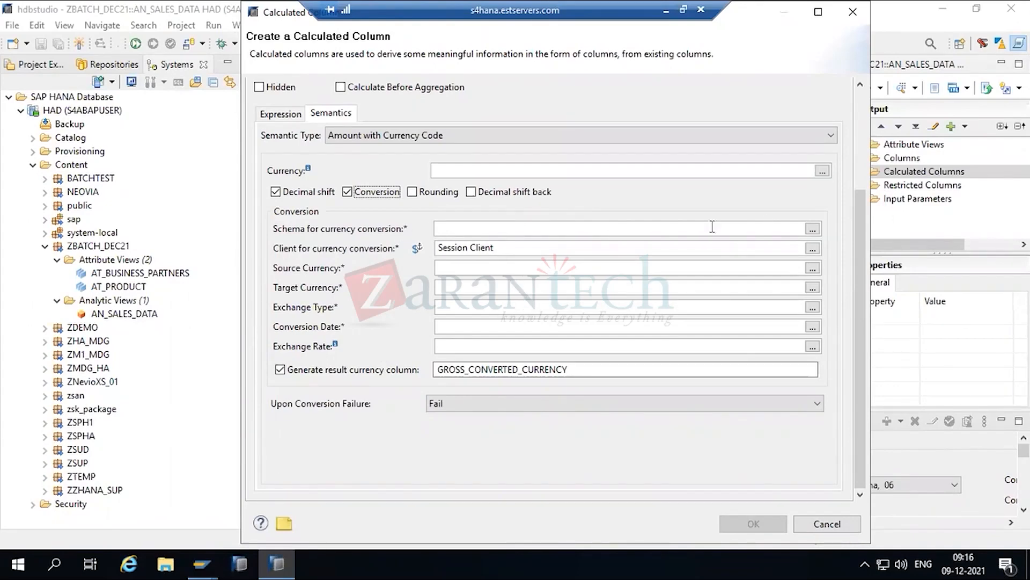
left_click(812, 228)
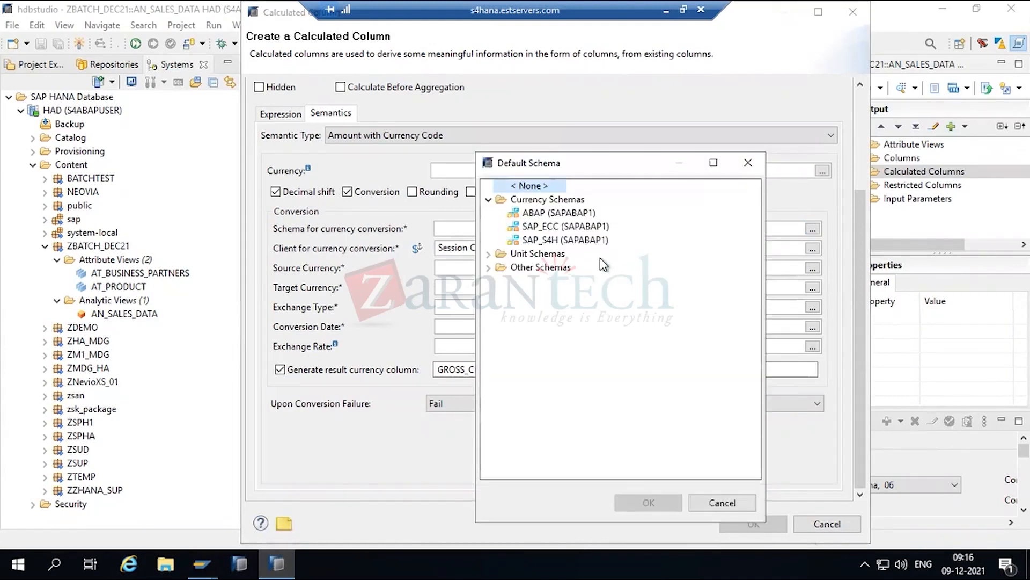
double_click(551, 240)
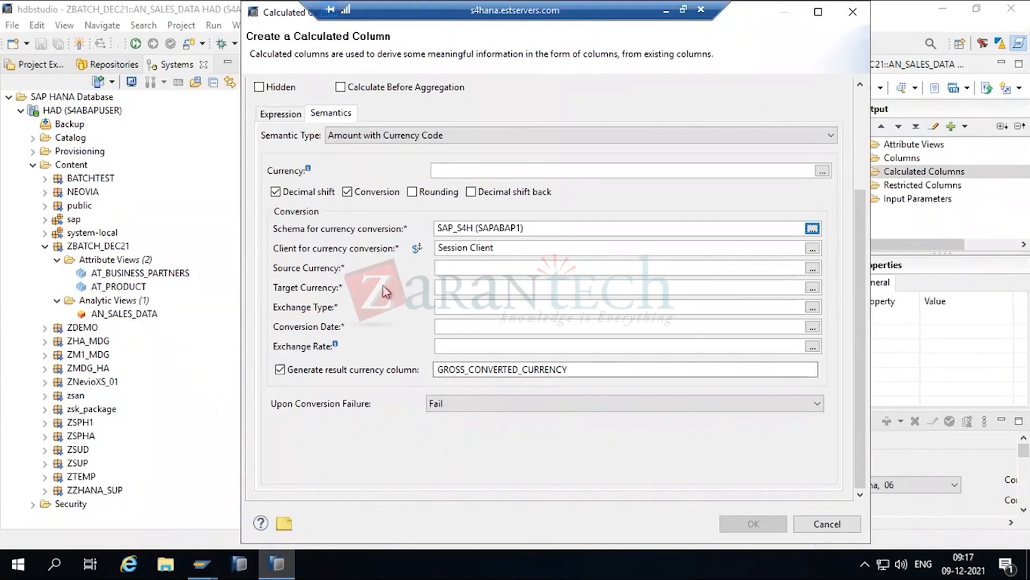
left_click(483, 267)
type("EUR")
key("Tab")
key("Tab")
key("BackSpace")
key("BackSpace")
key("BackSpace")
left_click(812, 267)
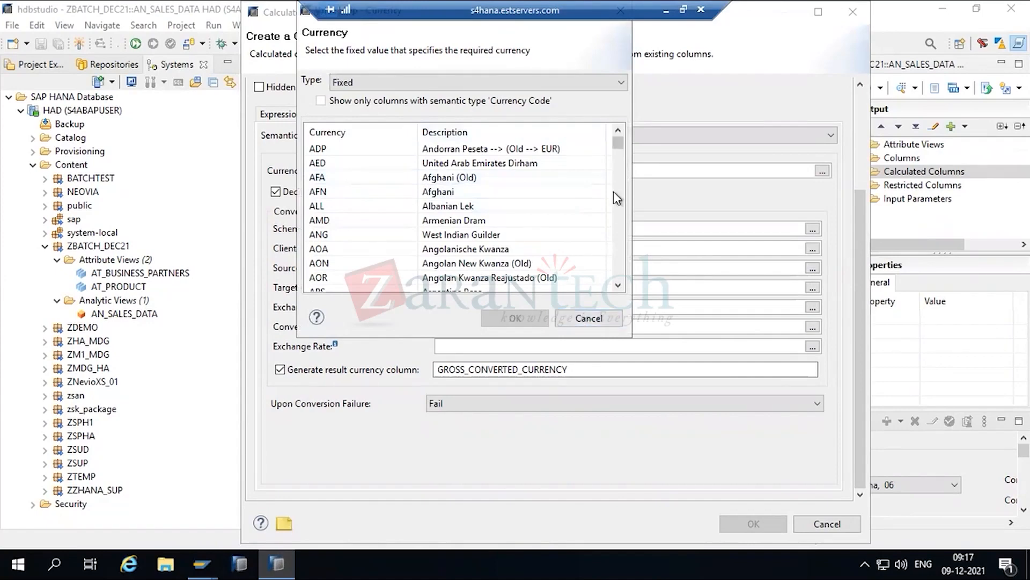
left_click(584, 321)
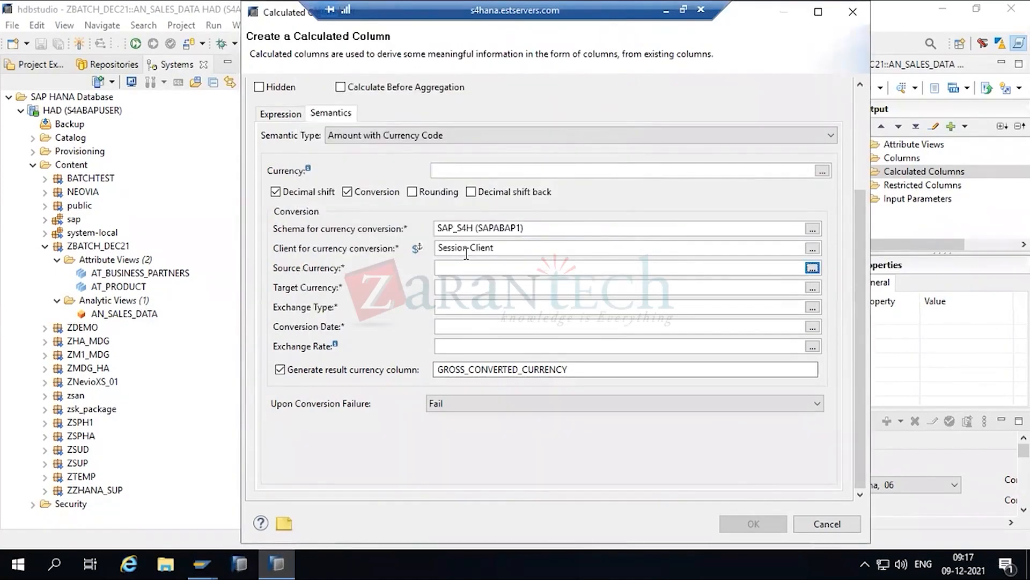
- Set the conversion's source currency to CURRENCY_CODE, and the target currency and the column's currency to EUR
left_click(470, 267)
type("CURRE")
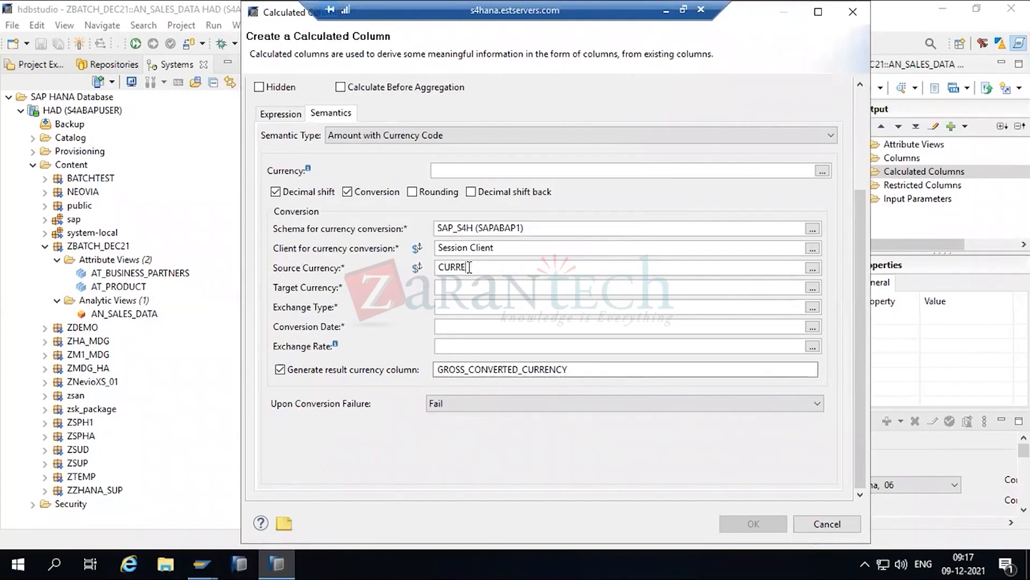
type("NCY_")
type("CODE")
type("EUR")
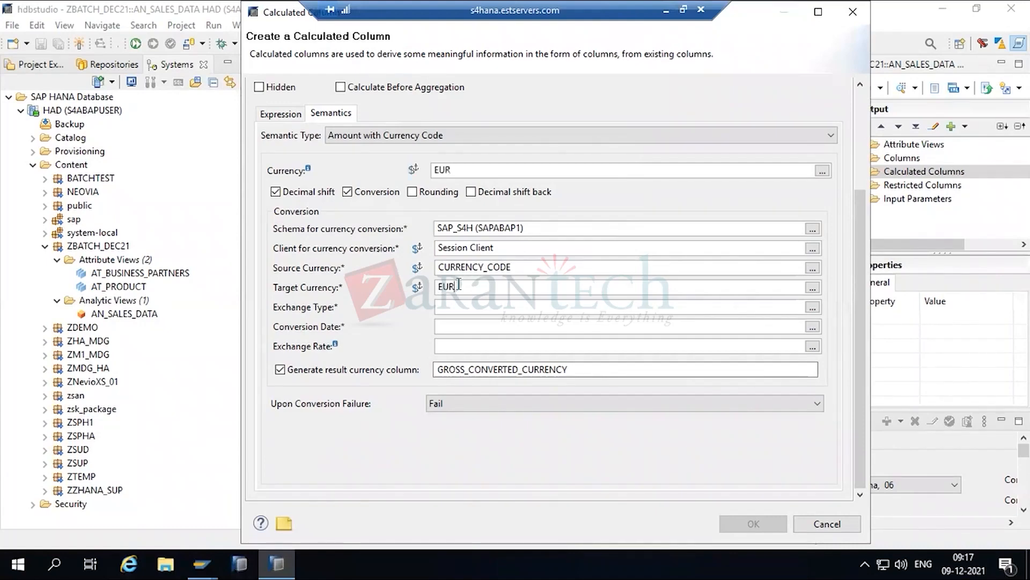
- Set the conversion's exchange type to fixed value M and its conversion date to 9 December 2021
left_click(469, 304)
left_click(812, 308)
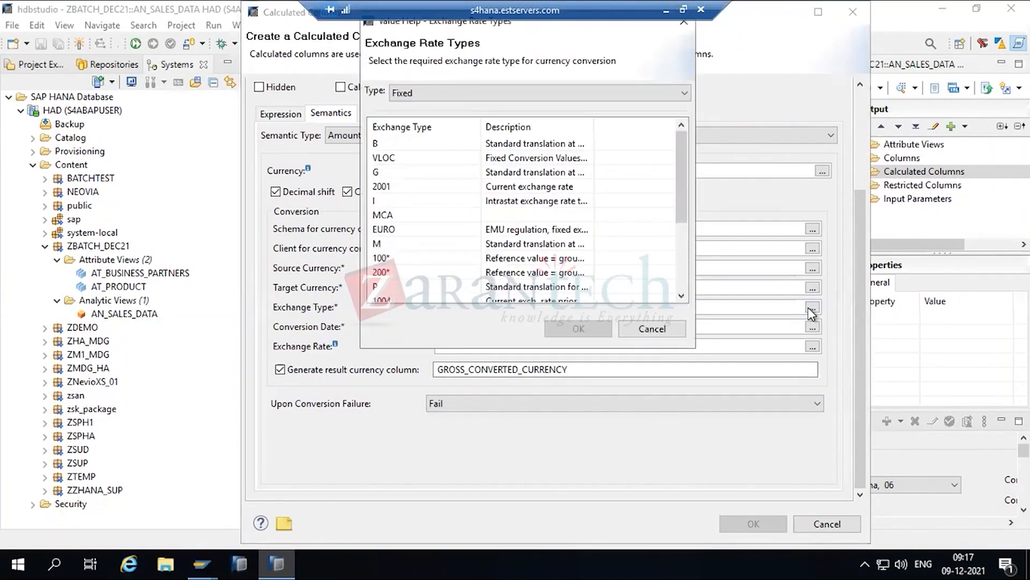
left_click(518, 243)
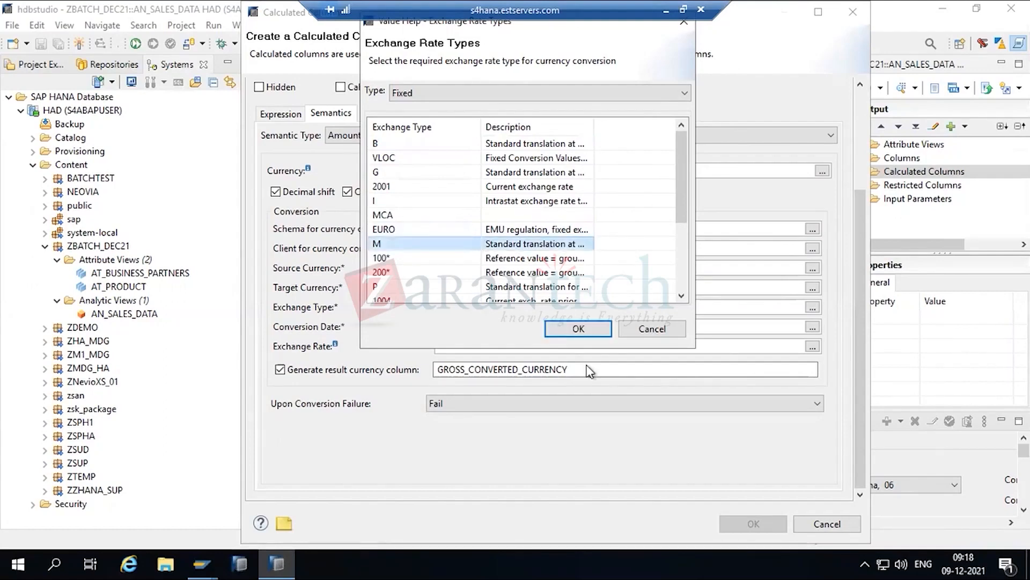
left_click(565, 330)
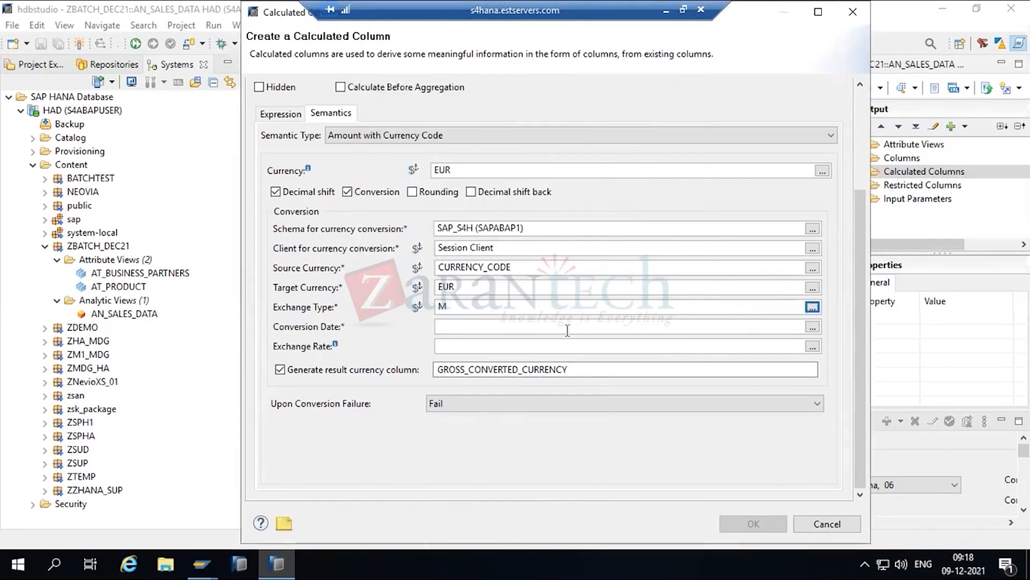
left_click(498, 330)
left_click(812, 328)
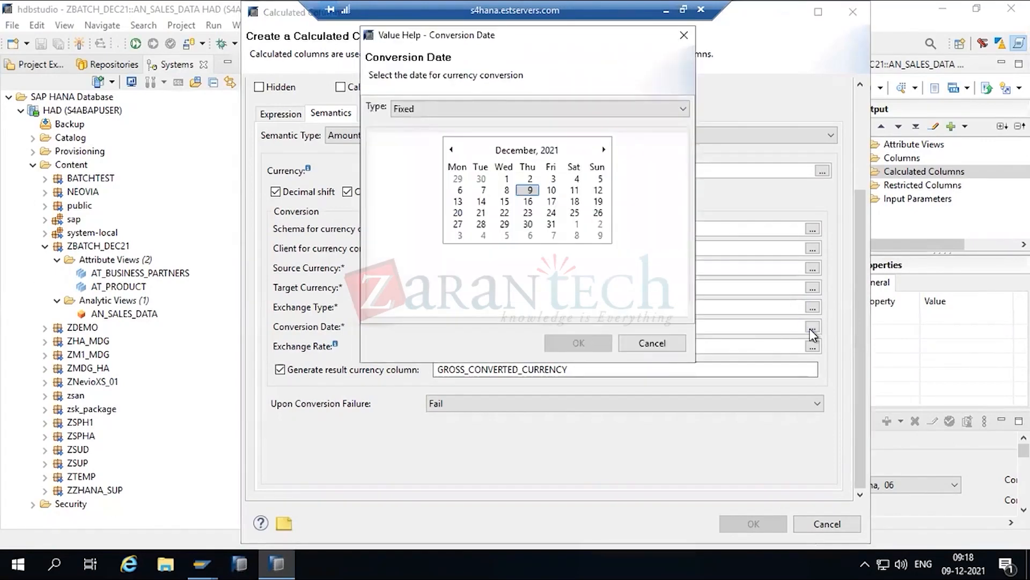
double_click(530, 190)
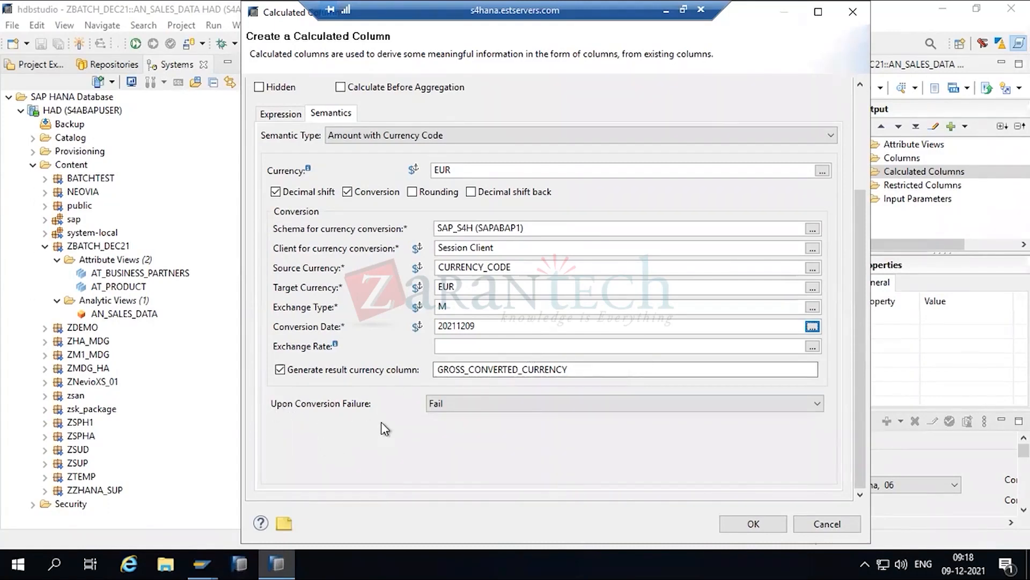
- Set the upon conversion failure option to Ignore and create the calculated column
left_click(733, 408)
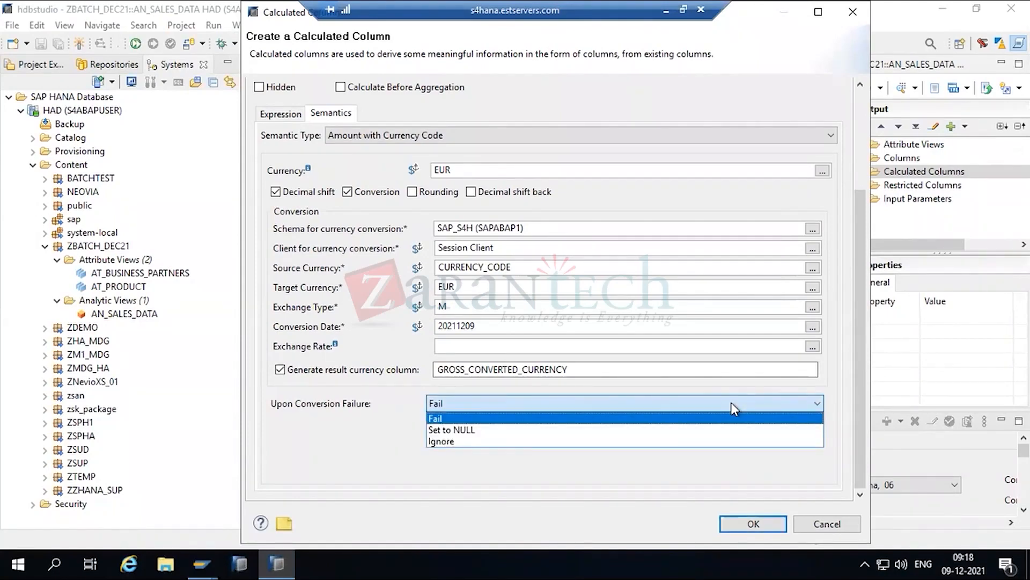
left_click(469, 416)
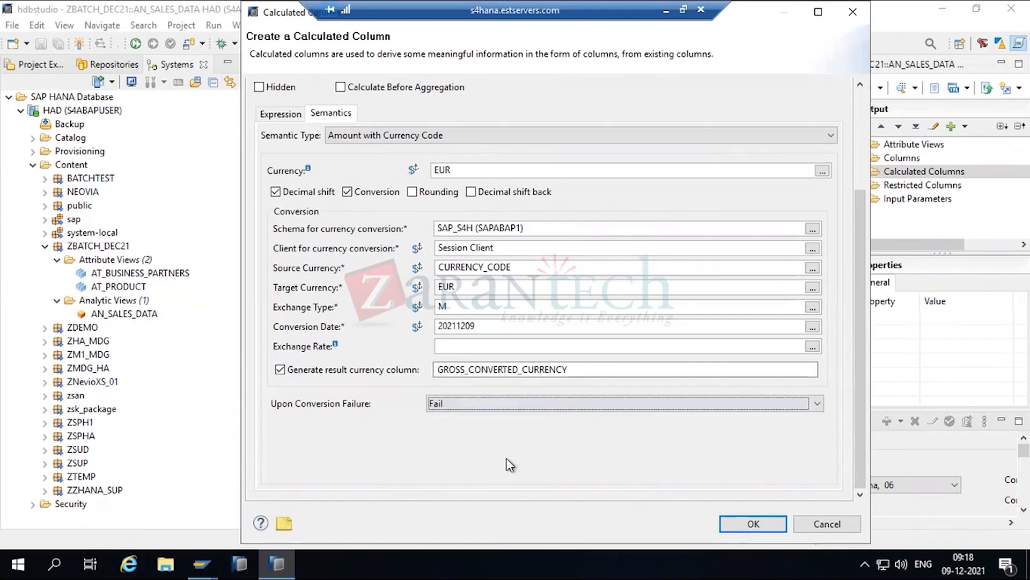
left_click(522, 402)
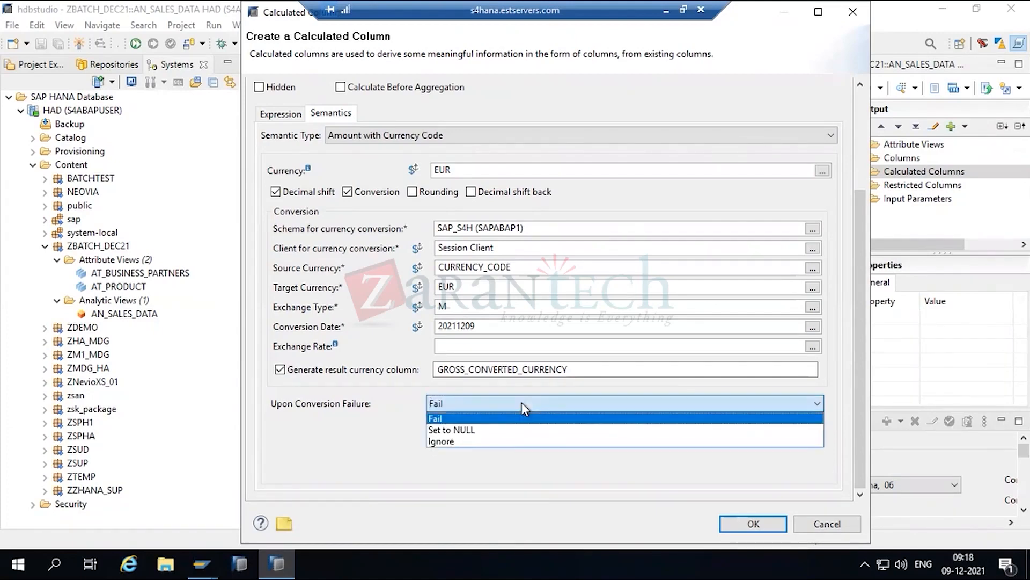
left_click(472, 442)
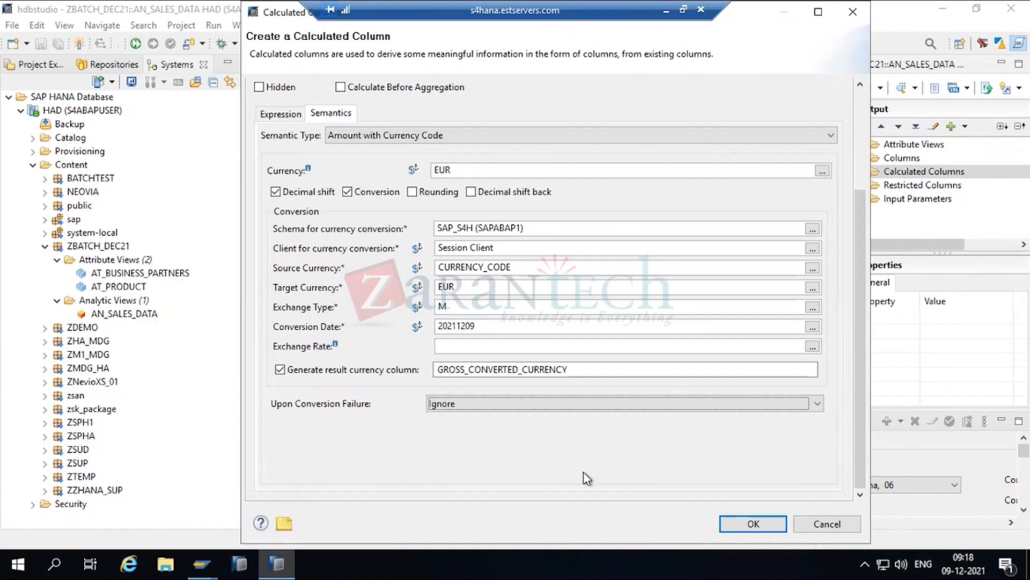
left_click(751, 524)
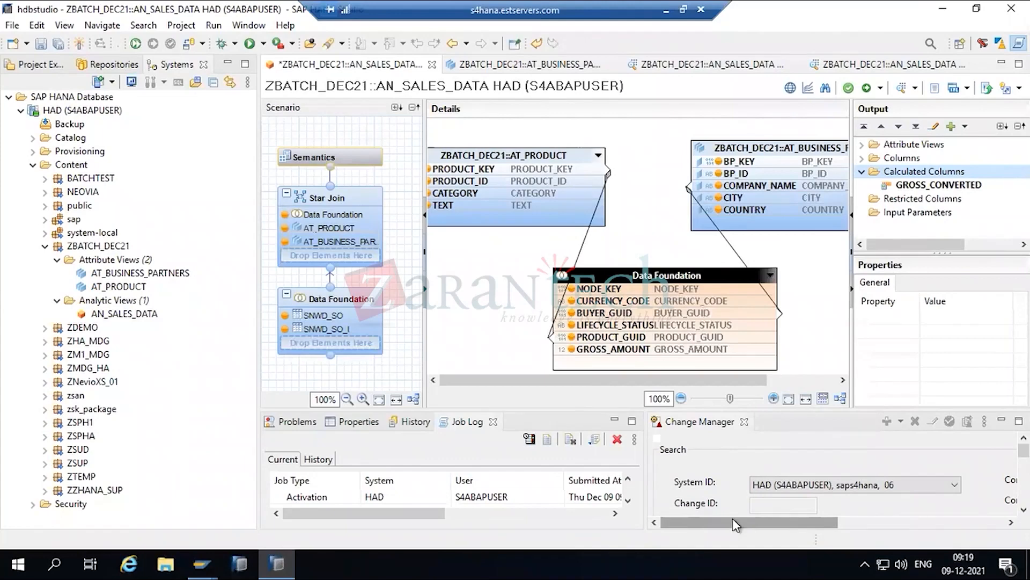
- Save the AN_SALES_DATA analytic view and activate it
left_click(41, 47)
left_click(79, 43)
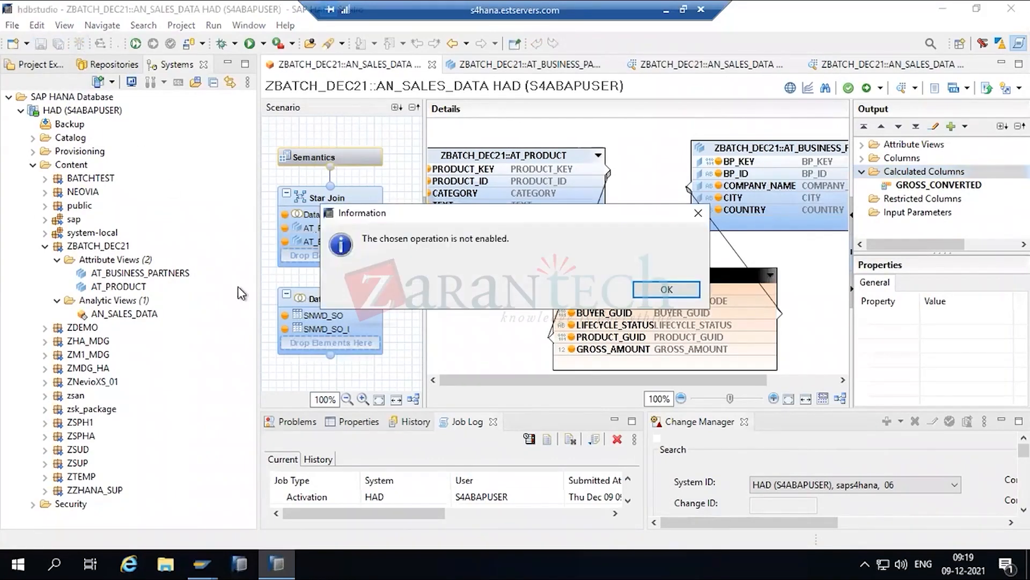
left_click(655, 293)
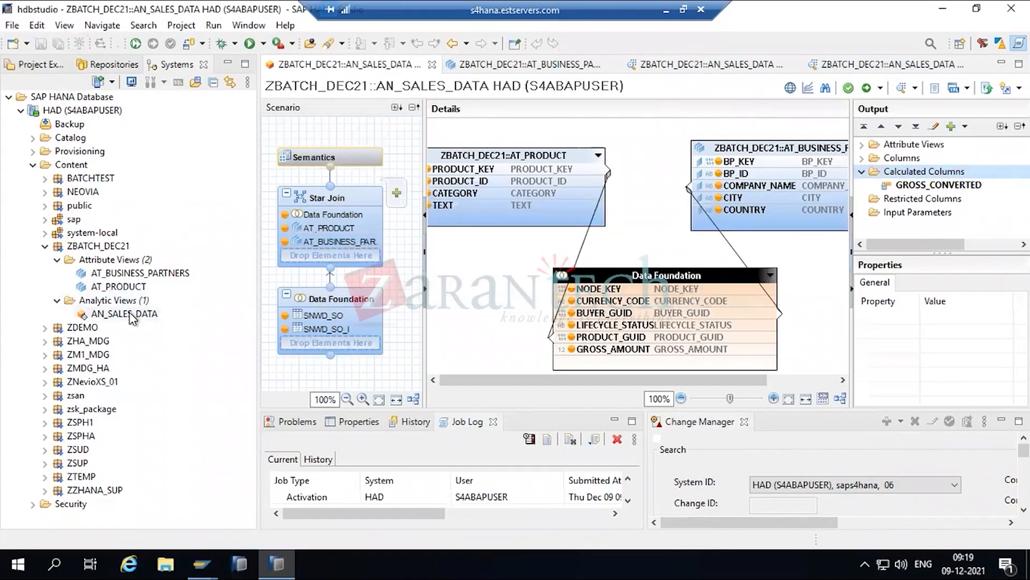
left_click(131, 315)
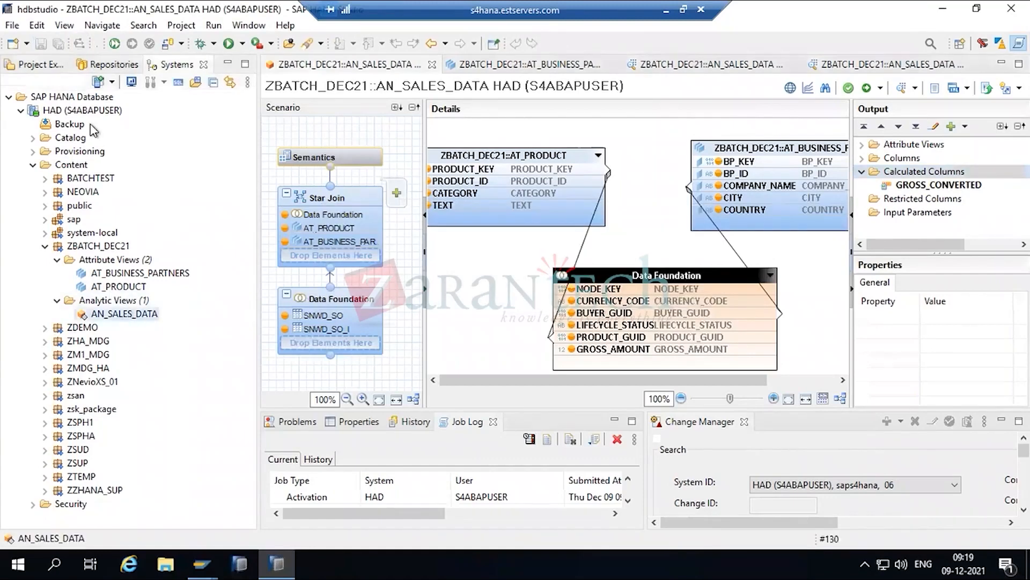
right_click(107, 316)
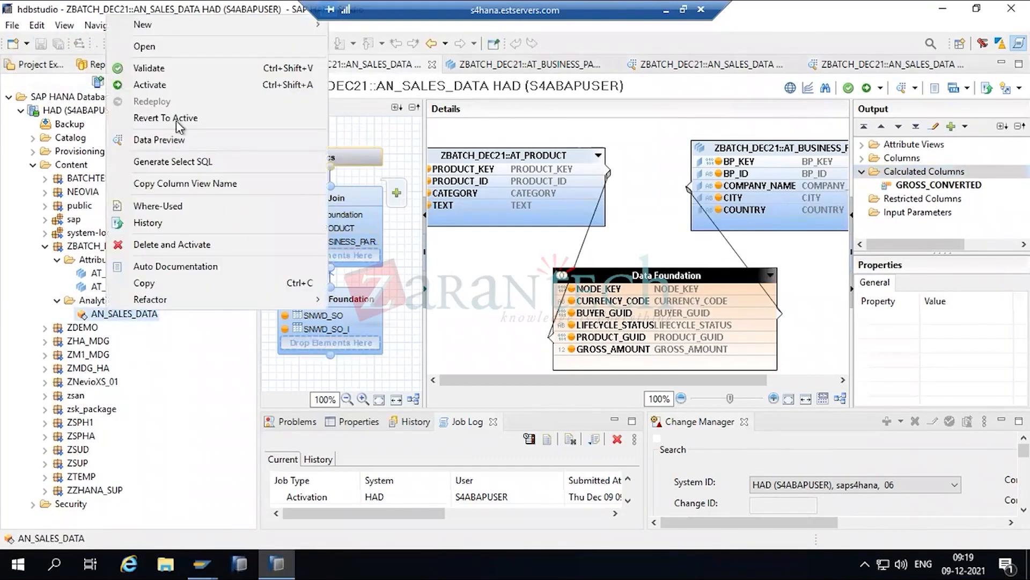
left_click(149, 84)
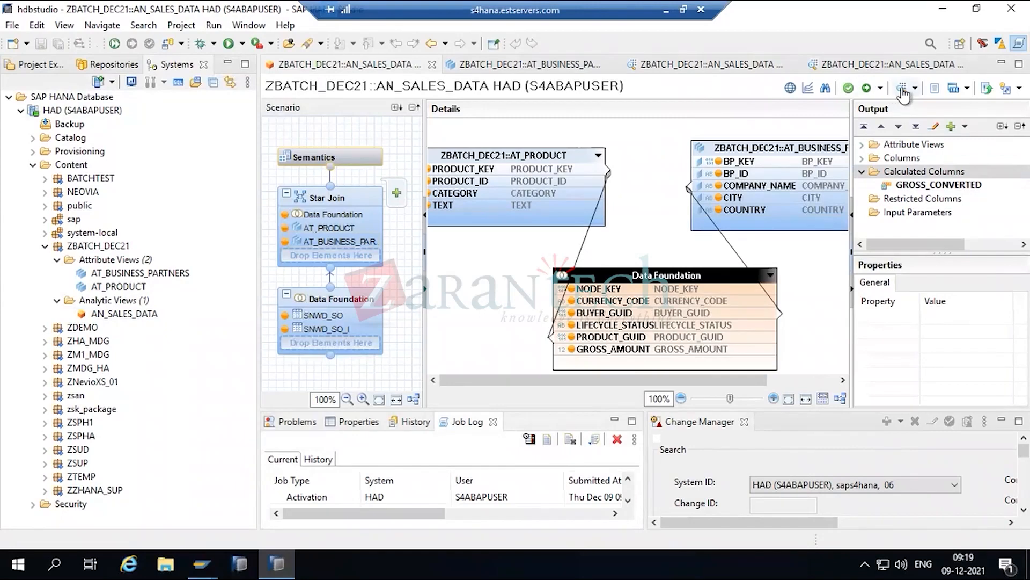
- Preview the raw data of AN_SALES_DATA, including the GROSS_AMOUNT and GROSS_CONVERTED columns
left_click(904, 90)
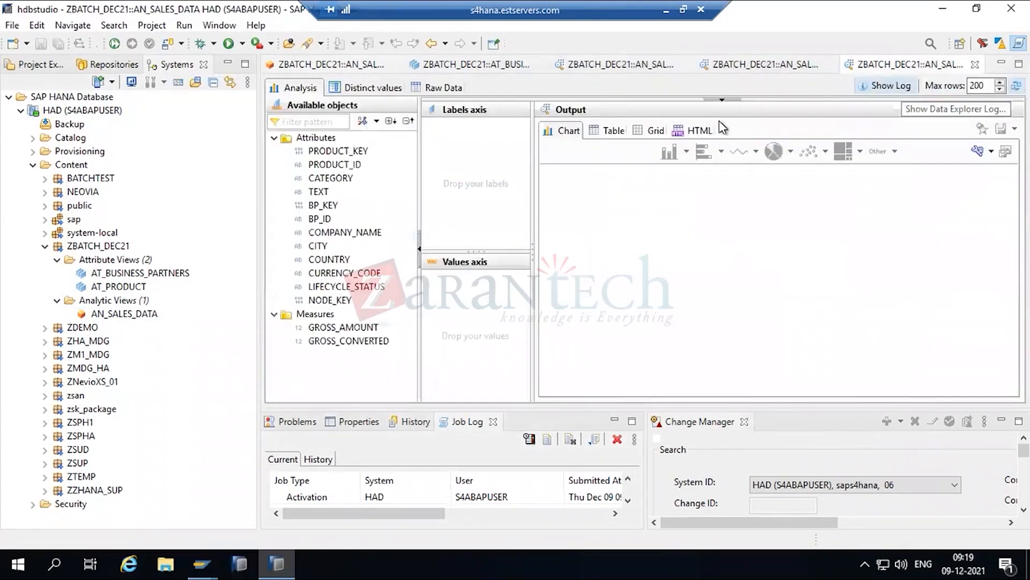
left_click(444, 89)
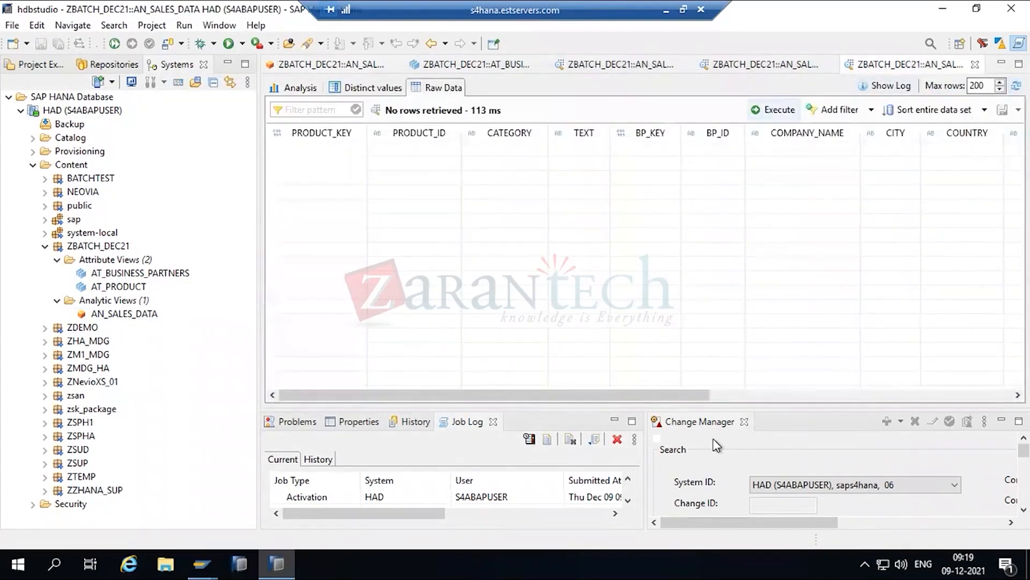
left_click(847, 395)
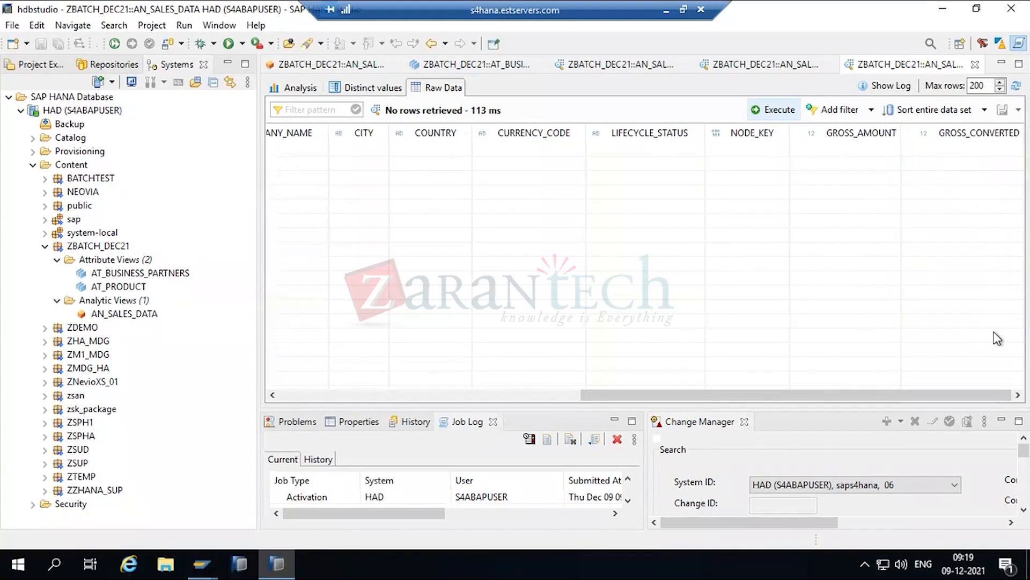
- Review the currency conversion settings of GROSS_CONVERTED in AN_SALES_DATA, accept the definition and save the view
left_click(132, 313)
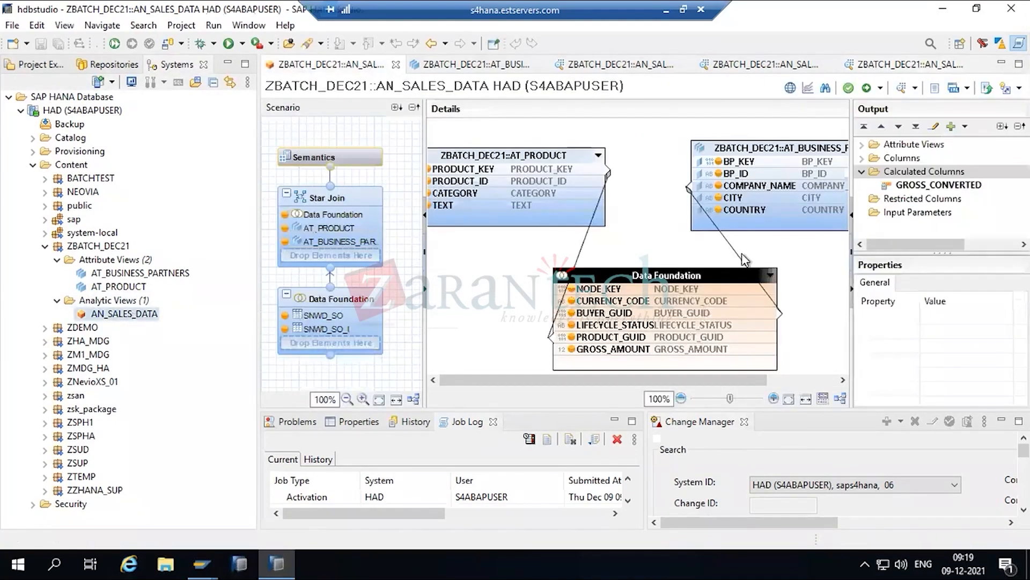
right_click(905, 173)
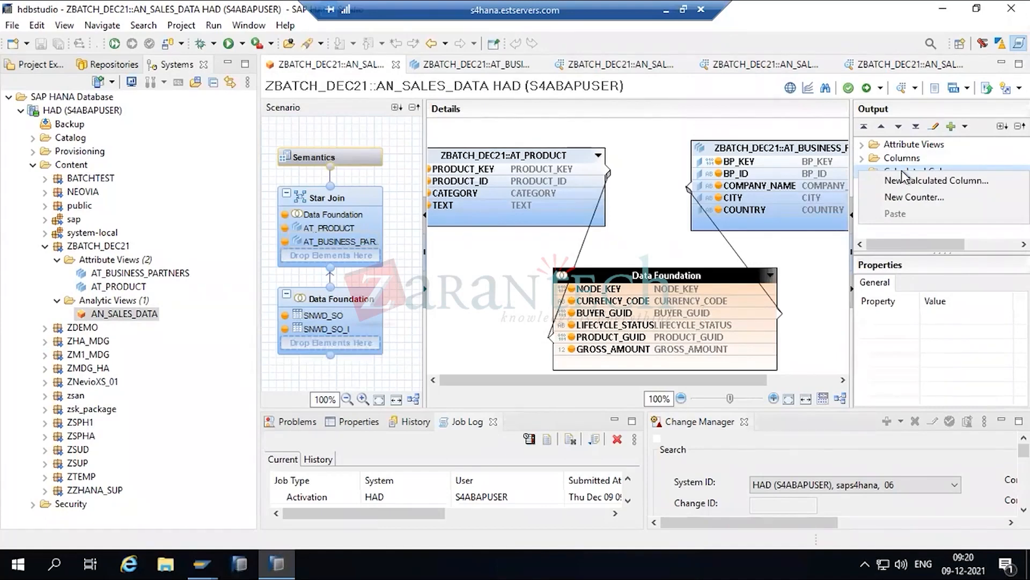
left_click(958, 158)
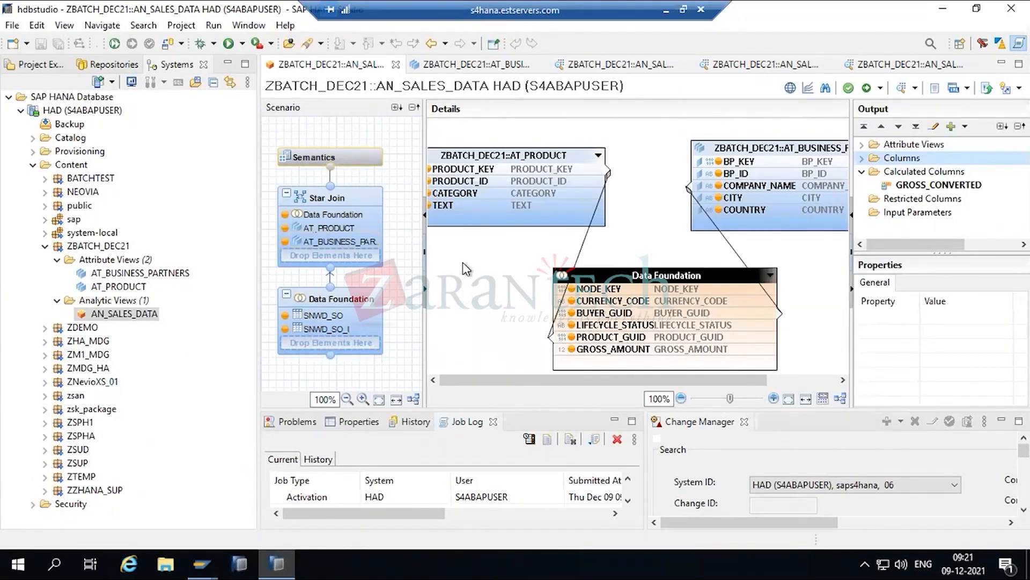
double_click(930, 185)
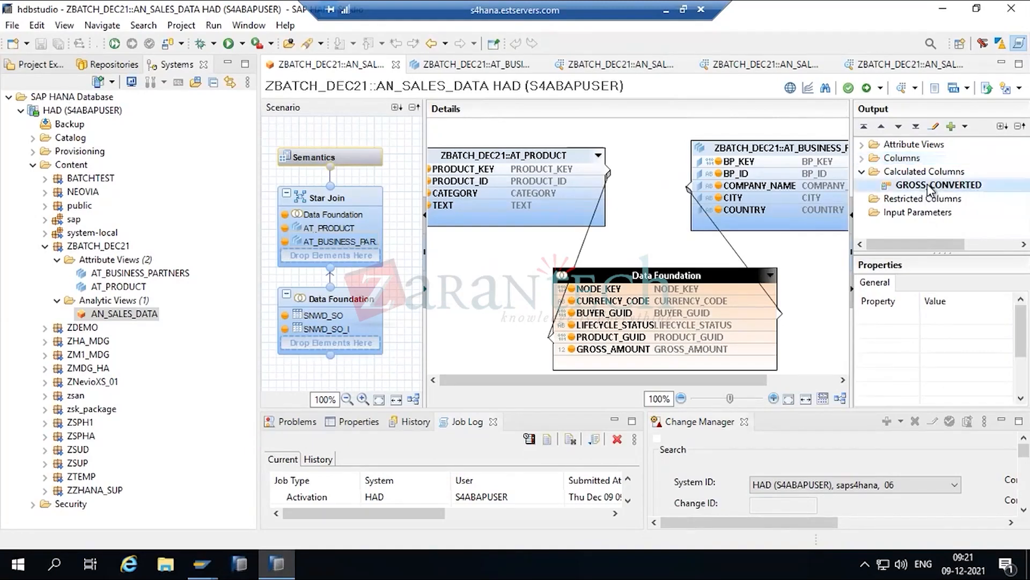
left_click(332, 255)
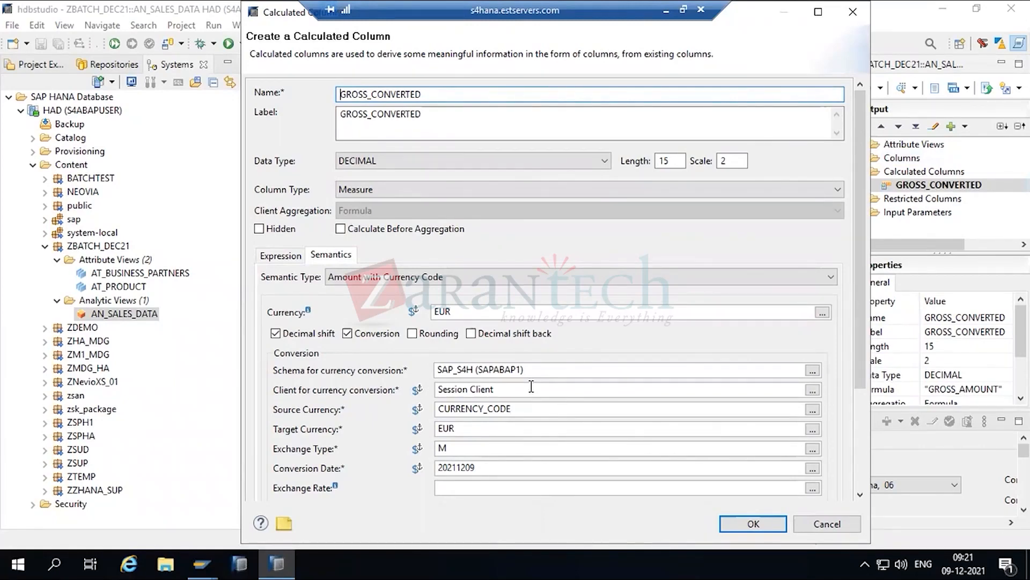
left_click(771, 524)
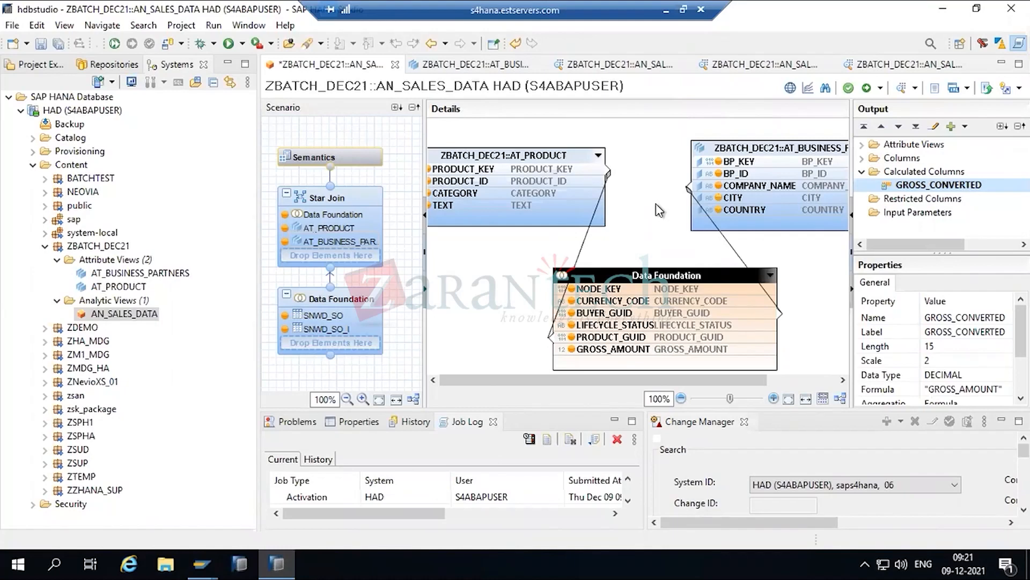
left_click(41, 43)
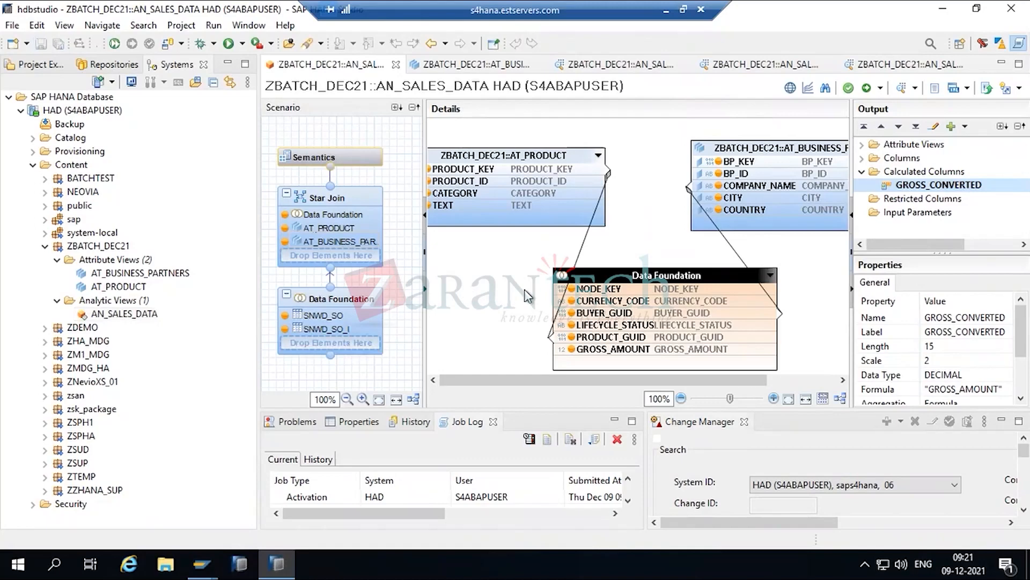